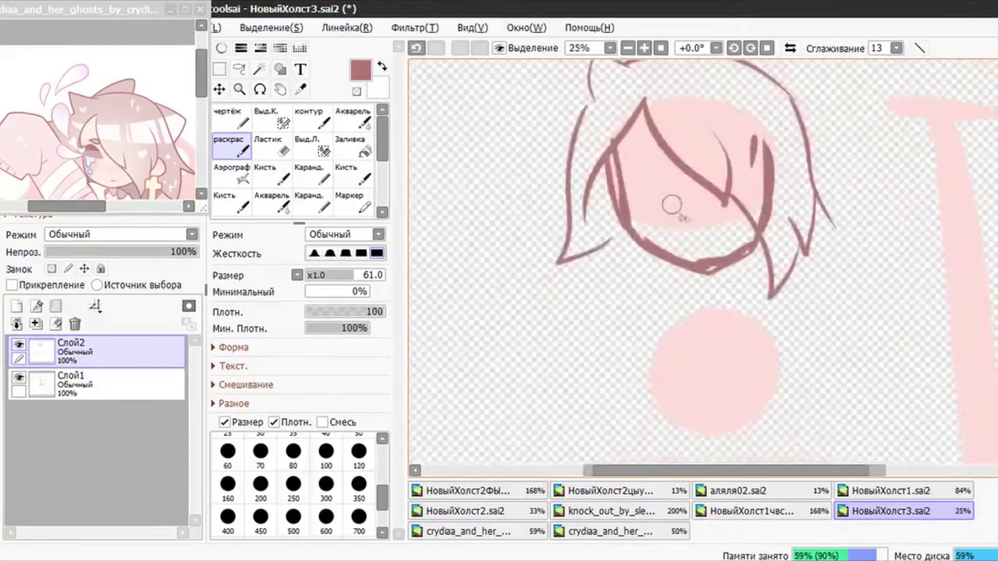
Sketch pointed animal ears on both sides of the head, with inner ear marks and small fur tufts
left_click_drag(949, 277, 784, 400)
mouse_move(795, 399)
left_mouse_down()
mouse_move(809, 438)
mouse_move(768, 442)
left_mouse_up()
left_click_drag(781, 315, 874, 285)
scroll(907, 234, "down", 5)
scroll(709, 178, "up", 3)
left_click_drag(675, 179, 627, 344)
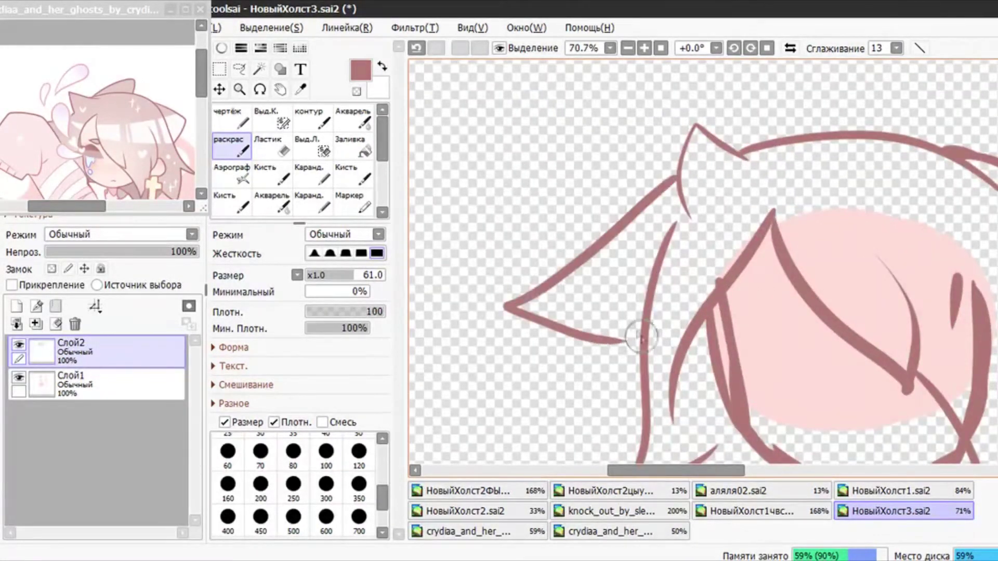
left_click_drag(629, 282, 587, 302)
left_click_drag(627, 344, 642, 358)
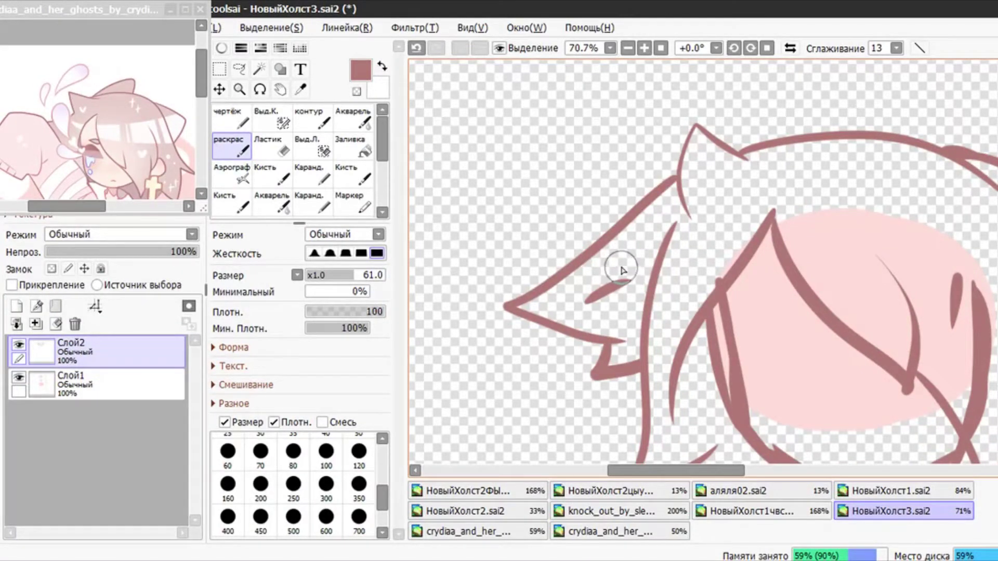
Show the reference's full figure and sketch the flared hoodie body around the torso guides, with a front pocket and a neck
scroll(771, 351, "down", 12)
scroll(801, 408, "up", 8)
left_click(137, 125)
scroll(136, 128, "down", 9)
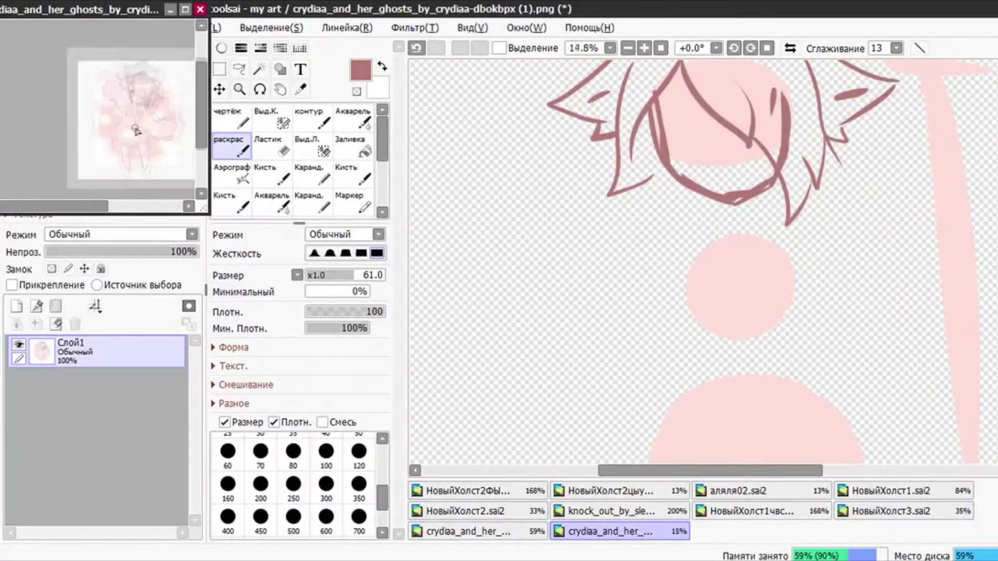
scroll(137, 131, "up", 4)
left_click(722, 205)
scroll(722, 204, "down", 6)
scroll(741, 273, "up", 5)
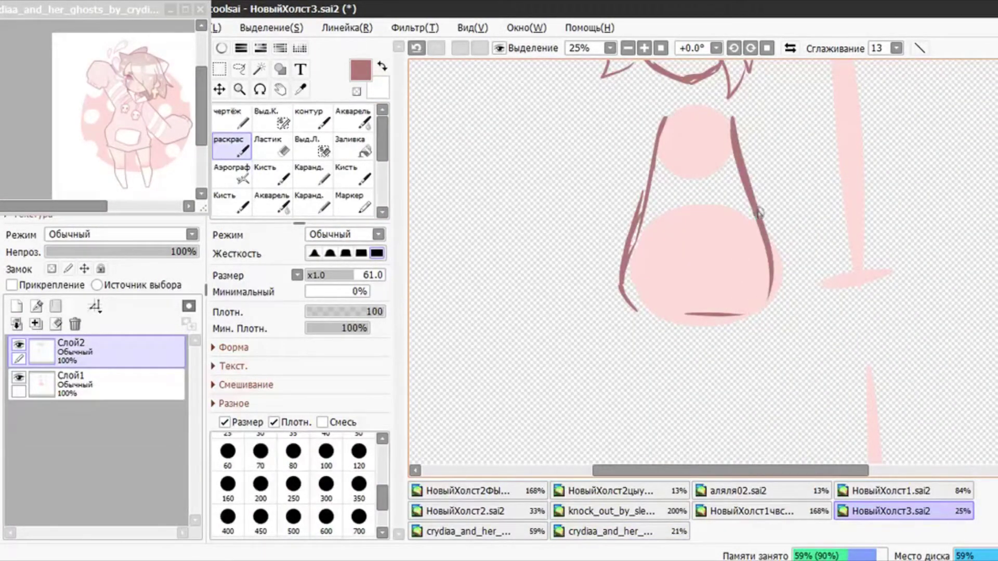
left_click(416, 48)
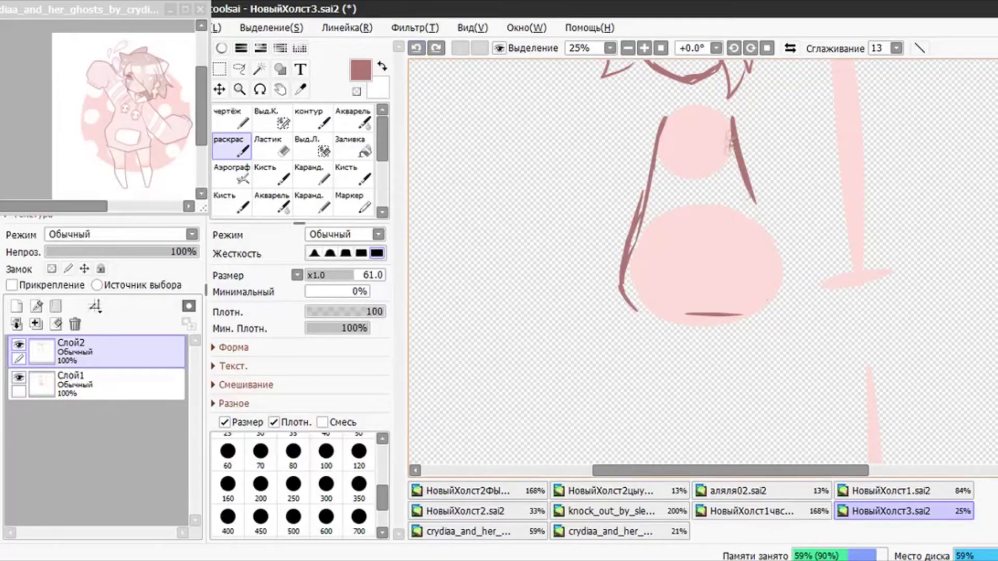
left_click_drag(734, 119, 765, 297)
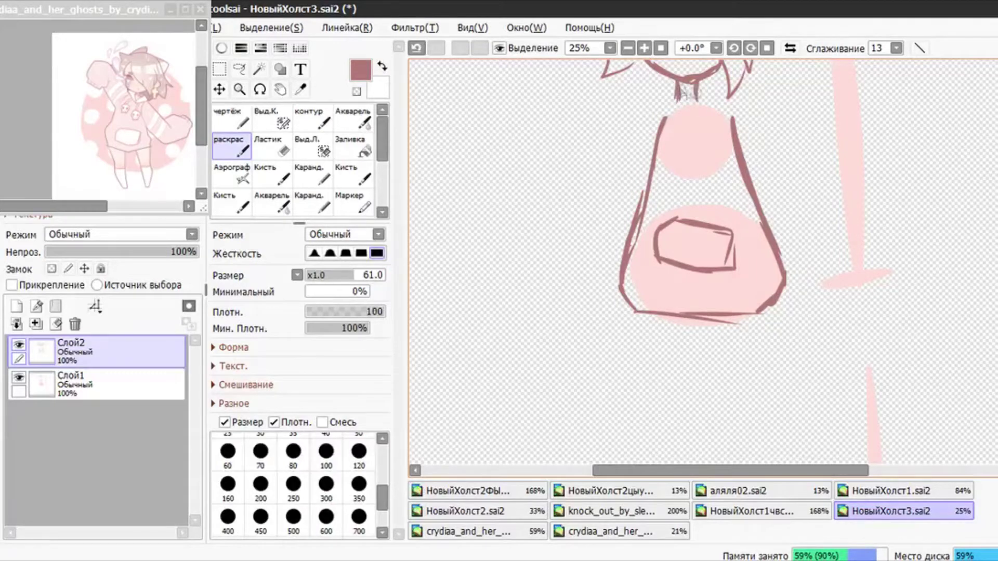
Select the hoodie sketch on Слой2 and shift it slightly sideways with a free transform
left_click(220, 69)
left_click_drag(642, 105, 835, 449)
mouse_move(802, 105)
left_mouse_down()
mouse_move(722, 161)
mouse_move(768, 99)
left_mouse_up()
left_click(218, 323)
left_click_drag(675, 227, 644, 235)
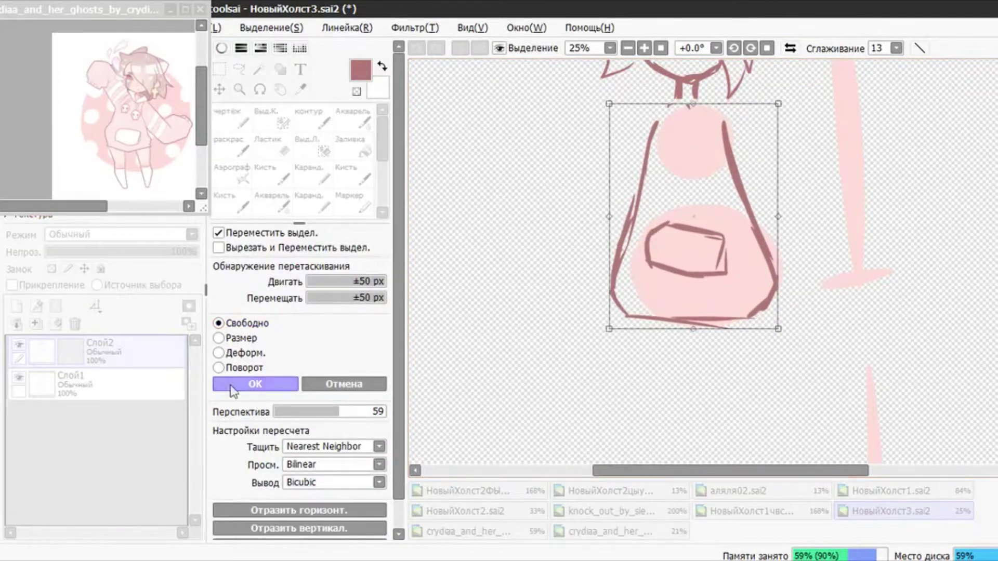
left_click(255, 384)
Shift the two pink torso guide shapes on Слой1 under the hoodie sketch, then return to Слой2 and clear the selection
left_click(138, 384)
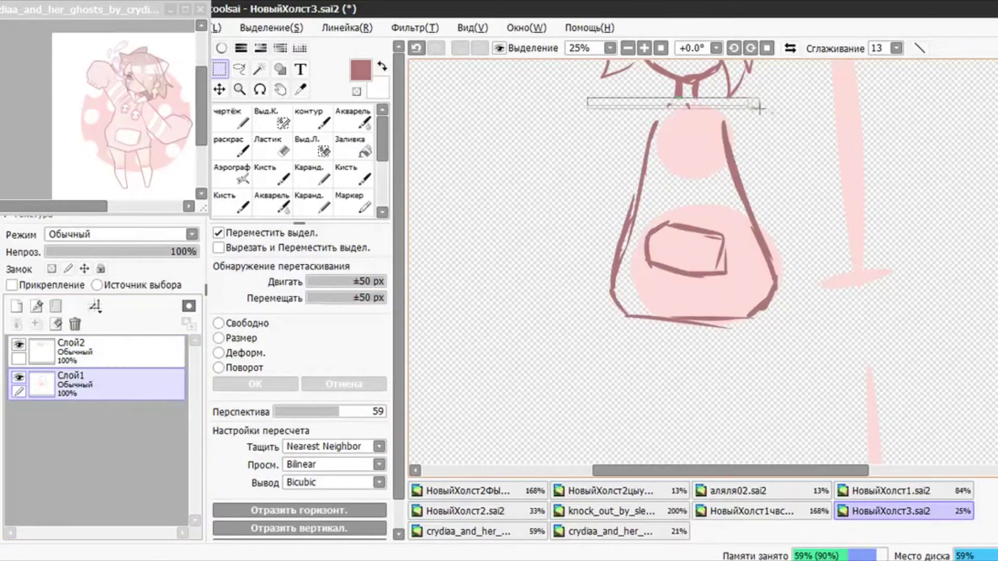
left_click(242, 325)
left_click_drag(667, 250, 653, 255)
left_click(220, 387)
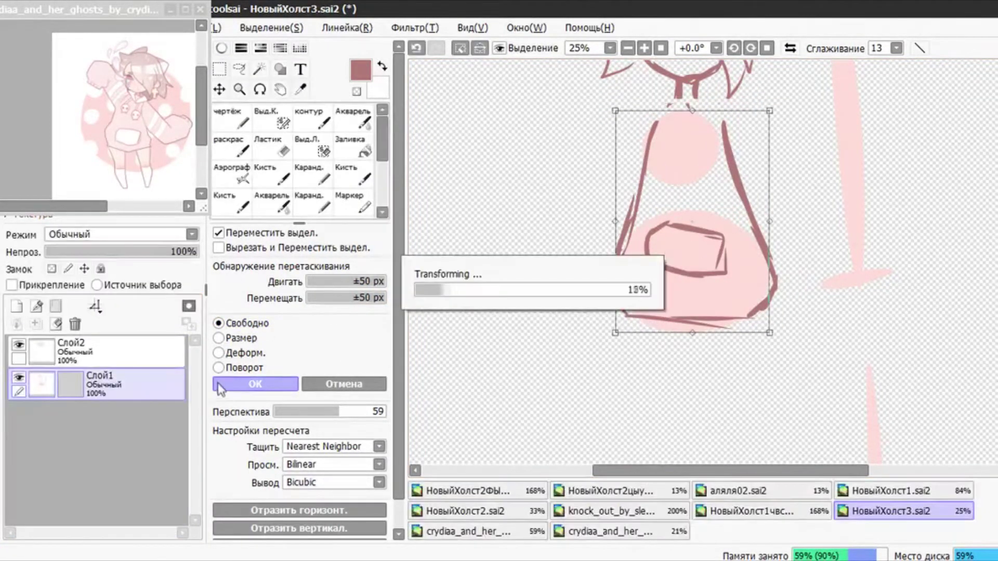
left_click(151, 359)
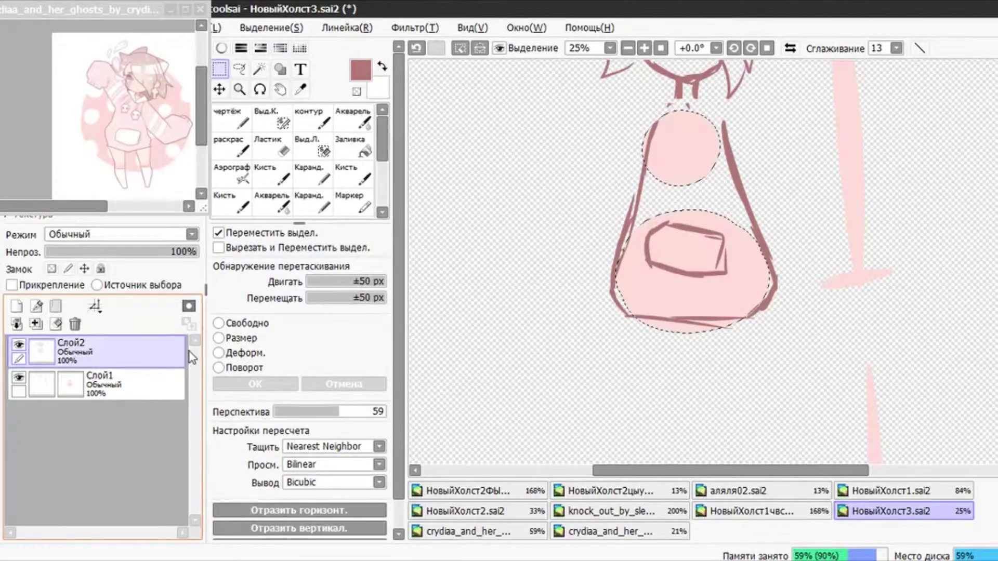
left_click(448, 73)
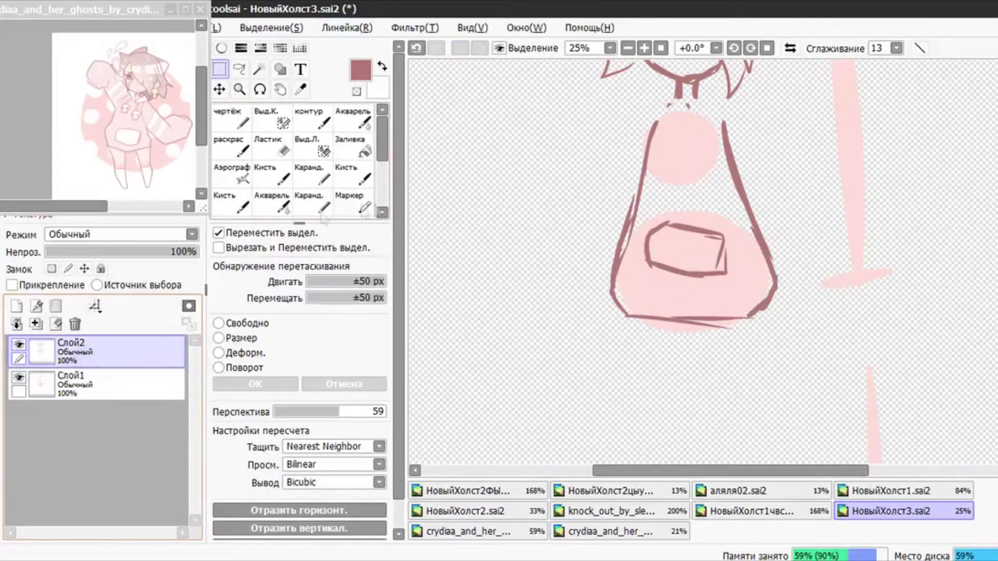
Sketch the long left sleeve with its cuff beside the hoodie body using the раскрас brush
left_click(231, 151)
left_click_drag(638, 124, 568, 284)
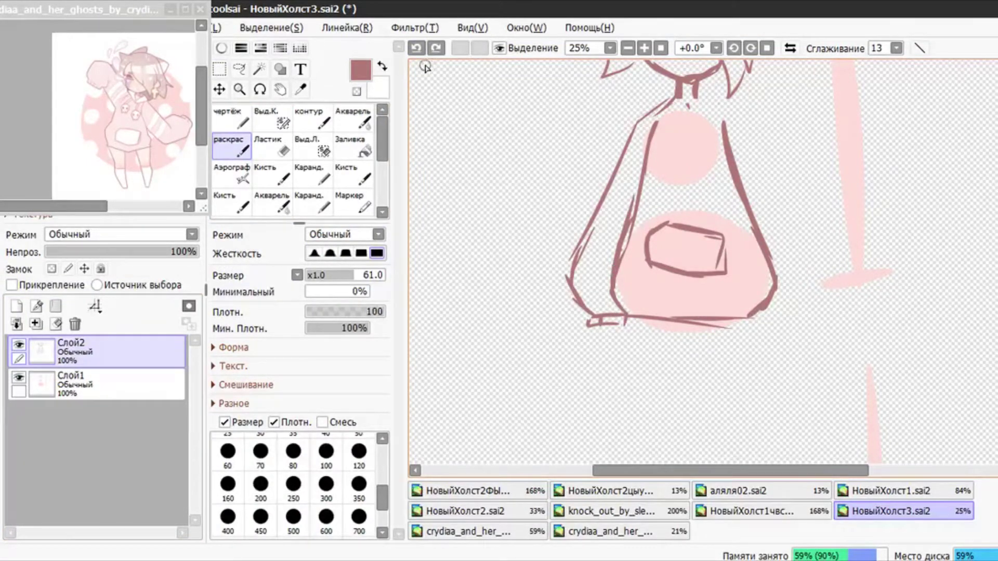
left_click(272, 146)
left_click(476, 560)
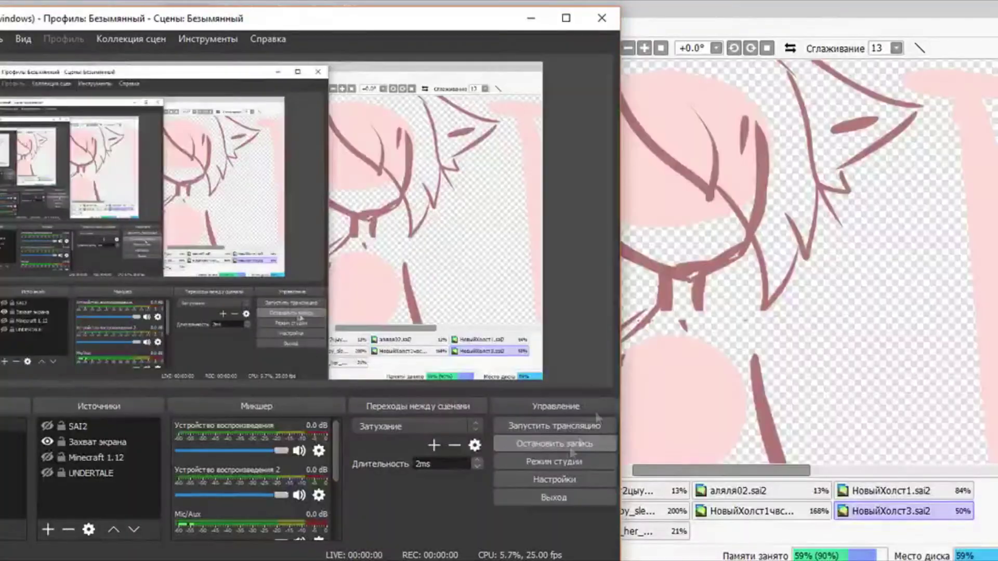
left_click(531, 19)
Erase the rough lines of the left sleeve and cuff
scroll(728, 314, "down", 3)
left_click_drag(729, 322, 725, 94)
scroll(702, 256, "down", 3)
scroll(671, 208, "up", 5)
mouse_move(619, 260)
left_mouse_down()
mouse_move(630, 375)
mouse_move(645, 200)
left_mouse_up()
left_click_drag(628, 340, 633, 366)
Redraw the left sleeve's line and outline its cuff with short rib marks
key("b")
mouse_move(662, 159)
left_mouse_down()
mouse_move(601, 359)
mouse_move(631, 415)
left_mouse_up()
left_click_drag(622, 416, 678, 415)
left_click_drag(677, 415, 689, 368)
left_click_drag(675, 416, 677, 431)
left_click_drag(637, 420, 636, 432)
Strengthen the left sleeve's outer edge and erase stray lines around the sleeve and cuff
scroll(728, 312, "down", 9)
scroll(760, 296, "up", 6)
left_click_drag(633, 203, 554, 396)
key("e")
left_click_drag(575, 326, 603, 248)
left_click_drag(608, 419, 580, 411)
Sketch the right sleeve with its cuff and the outlines of both legs down to the ground guide
key("b")
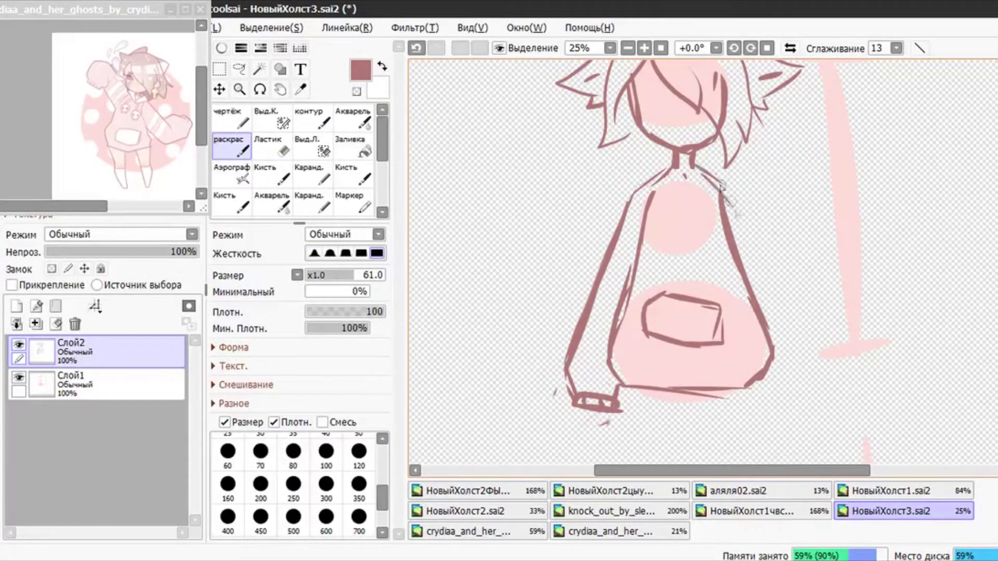
scroll(727, 338, "down", 4)
scroll(676, 234, "up", 3)
left_click_drag(650, 180, 639, 353)
left_click_drag(611, 115, 599, 178)
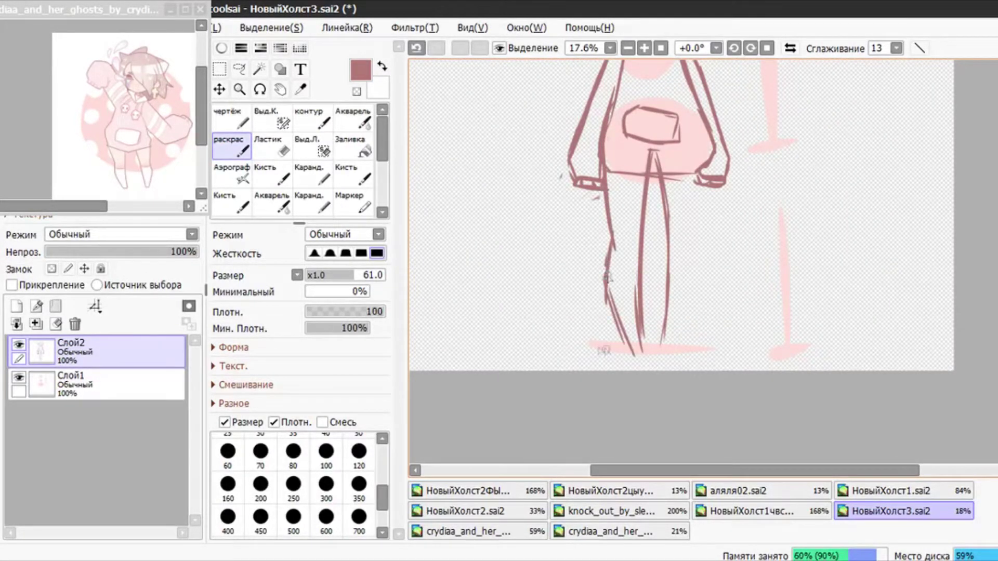
Close both legs with small pointed feet at the ground guide and trim the excess strokes with the eraser
scroll(669, 345, "up", 9)
left_click_drag(645, 340, 728, 334)
left_click_drag(542, 353, 486, 368)
scroll(689, 315, "down", 7)
key("e")
left_click_drag(682, 333, 685, 320)
scroll(696, 312, "up", 3)
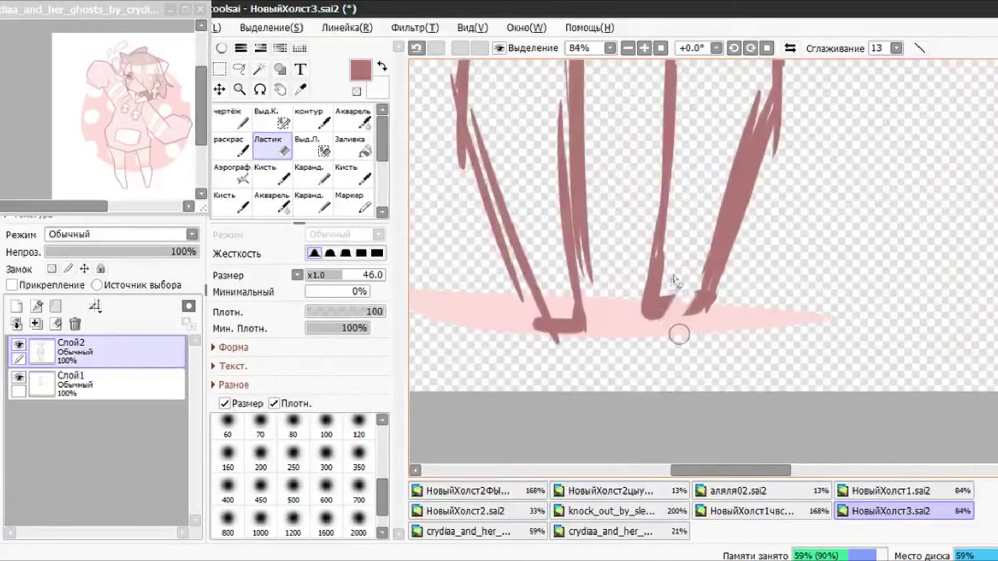
left_click_drag(676, 281, 668, 311)
mouse_move(699, 276)
left_mouse_down()
mouse_move(685, 303)
mouse_move(658, 311)
mouse_move(699, 328)
mouse_move(718, 284)
left_mouse_up()
Erase the leg lines that overlap the lower part of the hoodie
left_click(228, 151)
scroll(690, 362, "down", 9)
scroll(691, 363, "down", 1)
scroll(676, 270, "up", 1)
key("e")
scroll(475, 283, "up", 4)
left_click_drag(687, 240, 740, 292)
scroll(798, 279, "down", 2)
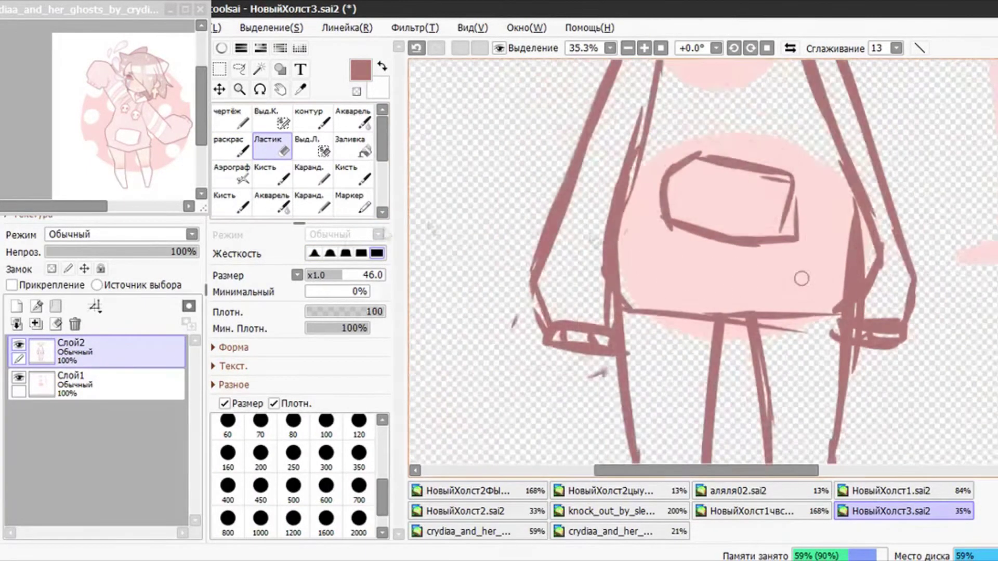
Sketch a sock edge across the right leg and ragged sock details on the left lower leg
key("b")
scroll(777, 373, "down", 2)
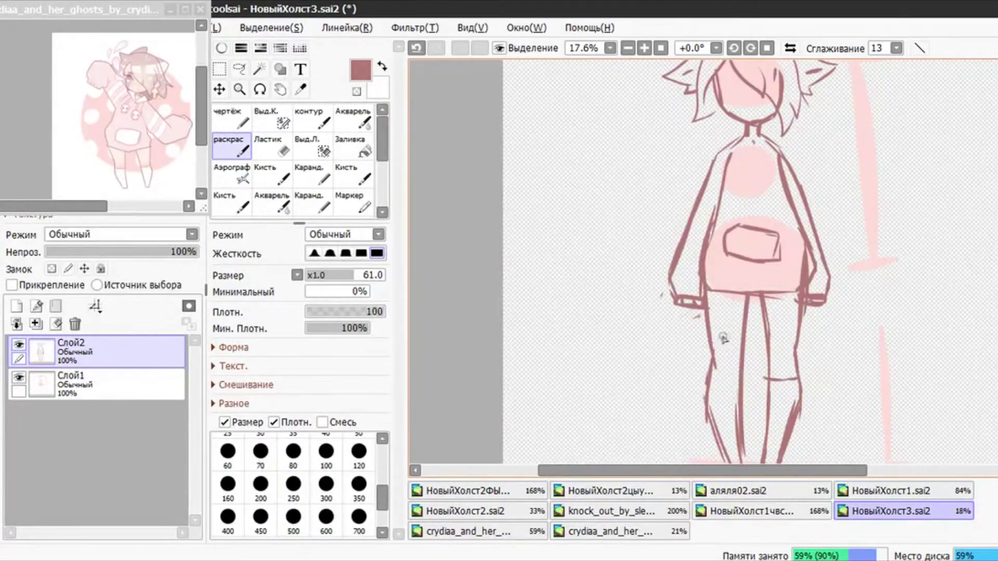
scroll(724, 338, "down", 2)
scroll(728, 377, "up", 3)
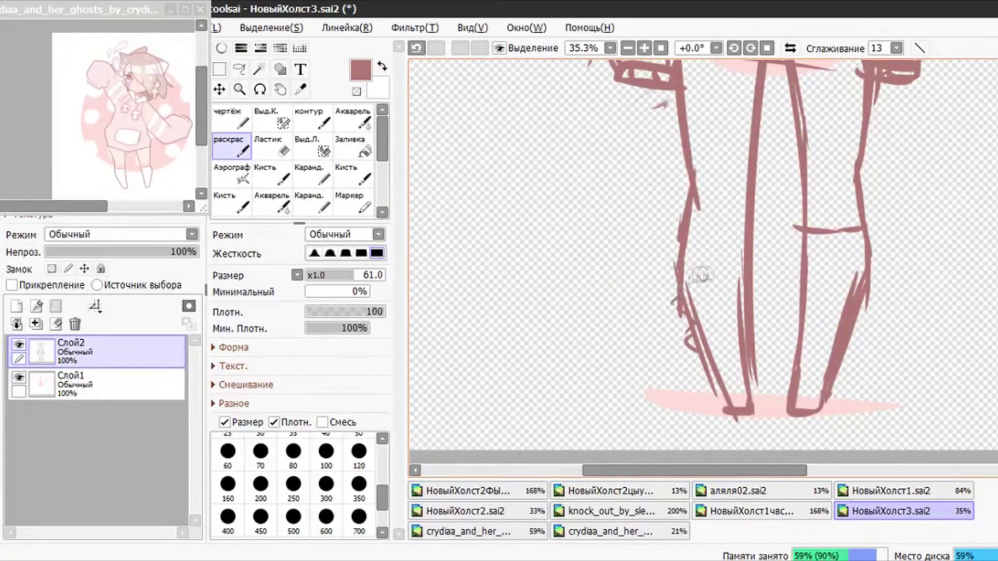
scroll(714, 326, "down", 1)
scroll(829, 260, "up", 2)
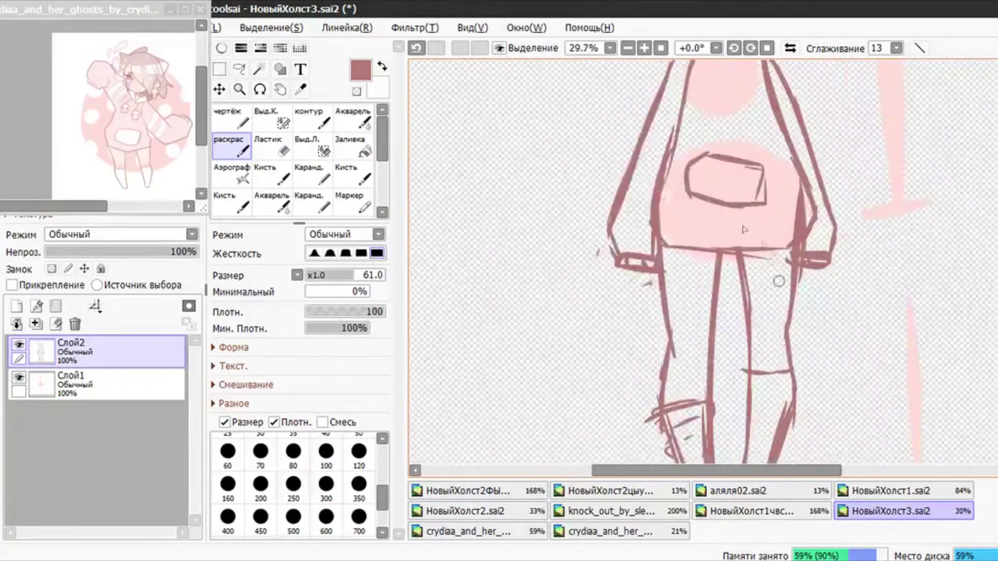
Erase the hoodie's bottom edge and redraw the hem lower with a row of small rib marks above it
key("e")
left_click_drag(646, 239, 808, 243)
key("b")
scroll(853, 284, "down", 7)
scroll(811, 184, "up", 7)
Show the reference's collar area in close-up and fill in the neck below the chin
left_click(137, 88)
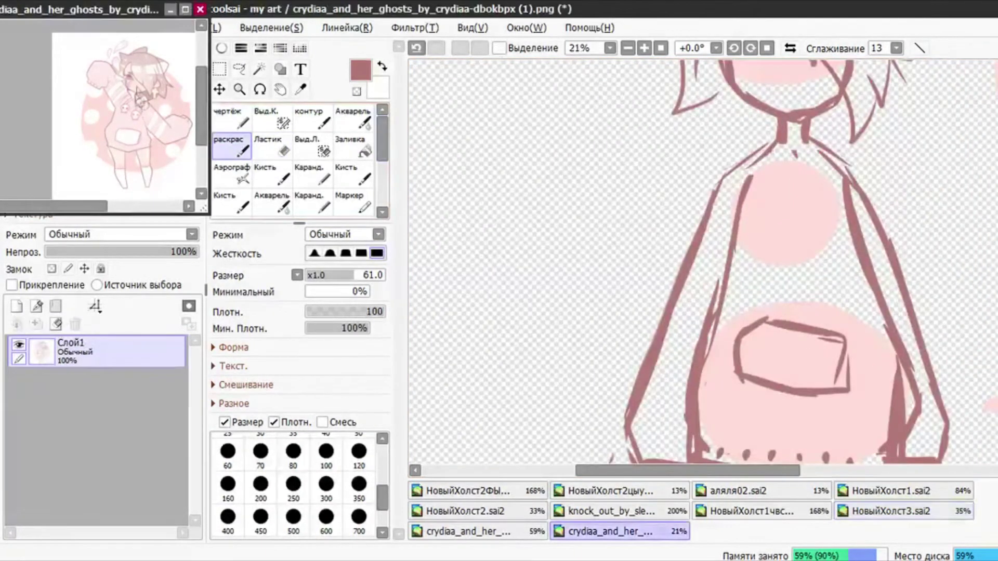
scroll(138, 88, "up", 8)
left_click(674, 248)
scroll(851, 133, "up", 5)
left_click_drag(694, 91, 699, 93)
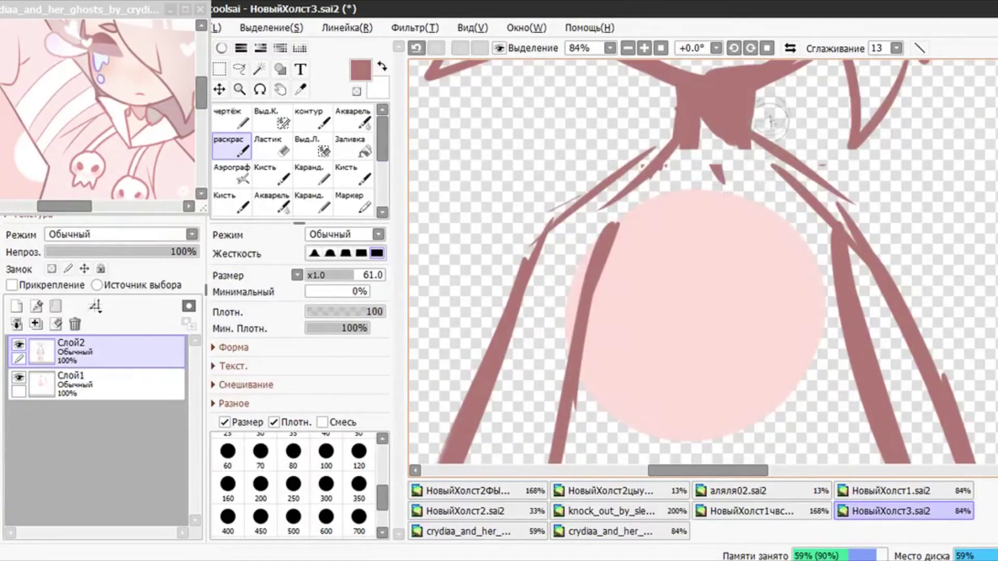
Sketch the hoodie's V-shaped collar with folded sides around the neck
left_click_drag(757, 112, 733, 236)
left_click_drag(780, 198, 719, 254)
mouse_move(680, 113)
left_mouse_down()
mouse_move(720, 253)
mouse_move(594, 209)
left_mouse_up()
left_click_drag(593, 210, 675, 108)
left_click_drag(724, 254, 833, 205)
mouse_move(786, 111)
left_mouse_down()
mouse_move(827, 144)
mouse_move(836, 204)
left_mouse_up()
Sketch the two drawstrings with skull-shaped ends hanging from the collar
mouse_move(755, 258)
left_mouse_down()
mouse_move(756, 370)
mouse_move(773, 392)
left_mouse_up()
mouse_move(763, 263)
left_mouse_down()
mouse_move(775, 370)
mouse_move(748, 416)
mouse_move(780, 447)
left_mouse_up()
mouse_move(689, 263)
left_mouse_down()
mouse_move(669, 291)
mouse_move(644, 392)
mouse_move(660, 414)
mouse_move(644, 408)
left_mouse_up()
mouse_move(674, 393)
left_mouse_down()
mouse_move(653, 411)
mouse_move(670, 429)
left_mouse_up()
Add longer pointed hair strands falling on both sides of the head toward the shoulders
scroll(689, 291, "down", 11)
scroll(688, 232, "up", 10)
mouse_move(612, 198)
left_mouse_down()
mouse_move(620, 294)
mouse_move(650, 300)
left_mouse_up()
left_click_drag(912, 266, 914, 388)
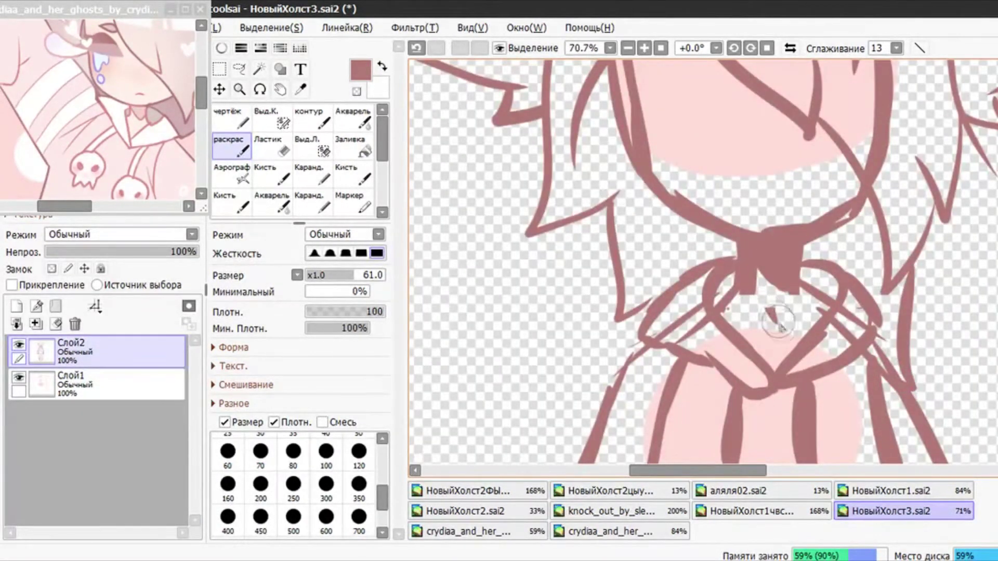
Mirror the canvas view and erase the face outline hidden by the fringe, thinning the opposite cheek line
scroll(774, 318, "down", 4)
key("h")
scroll(790, 181, "up", 3)
key("e")
left_click_drag(819, 237, 812, 200)
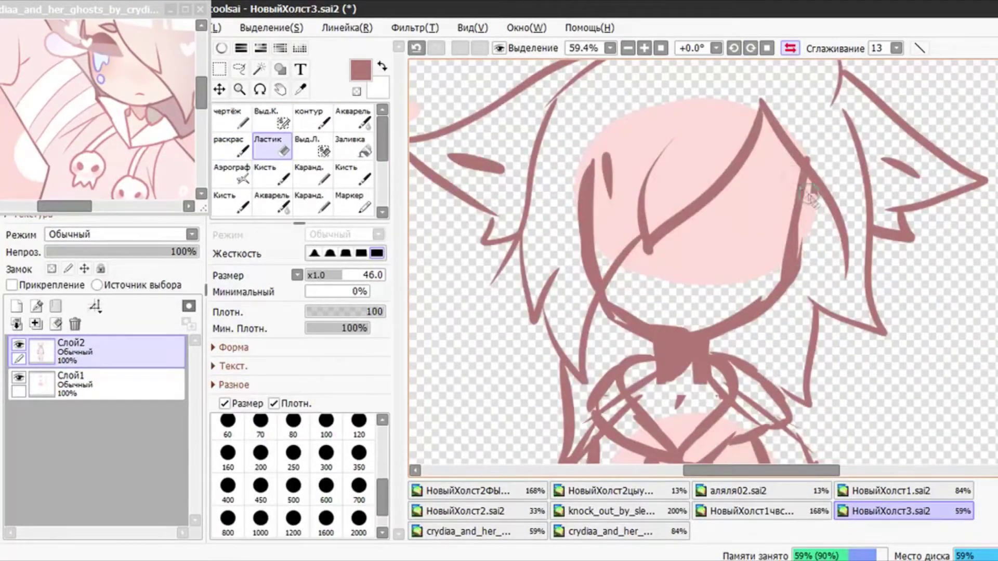
key("e")
key("e")
left_click_drag(613, 151, 580, 310)
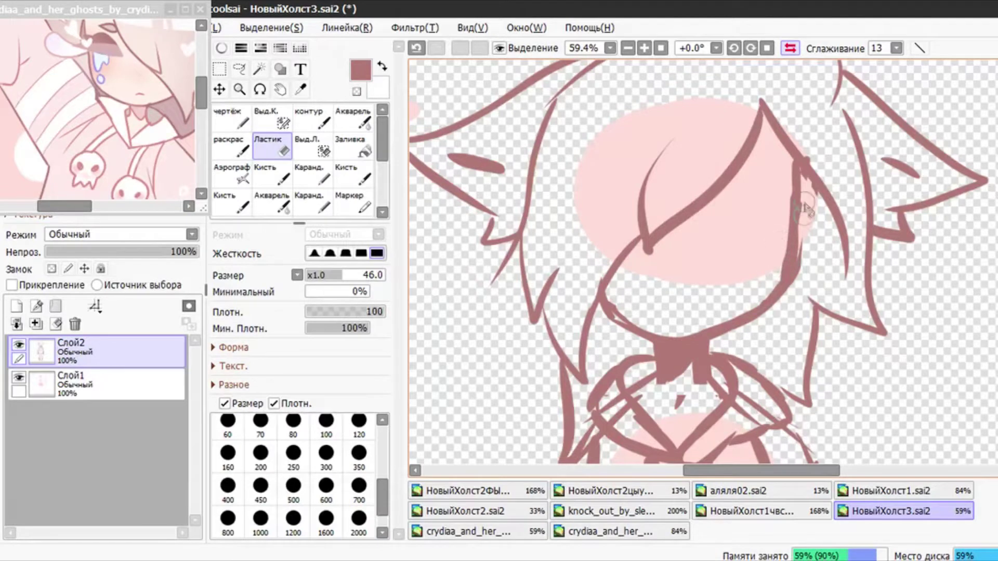
Sketch the visible eye and brow beside the fringe, and add a small mouth with brush size 32
left_click(229, 149)
mouse_move(720, 200)
left_mouse_down()
mouse_move(781, 186)
mouse_move(753, 187)
left_mouse_up()
left_click(331, 276)
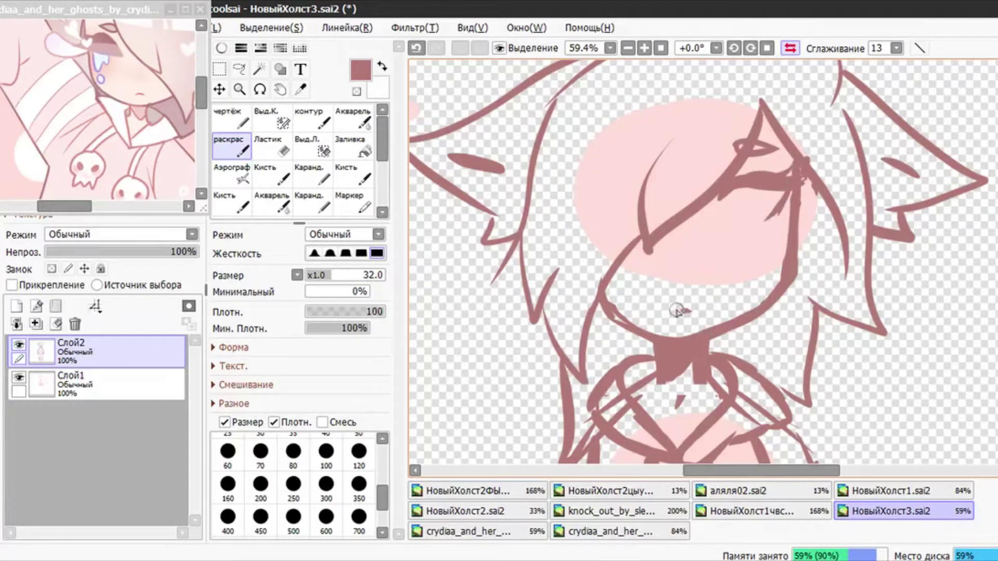
Lasso the eye, adjust its placement and angle with a free transform, and clear the selection
key("l")
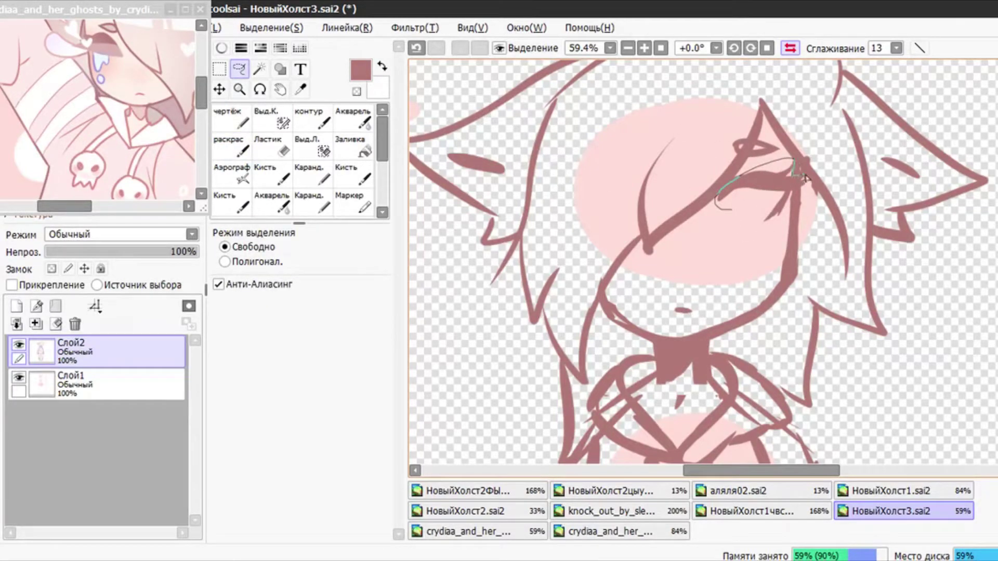
left_click_drag(805, 177, 769, 219)
key("ctrl+t")
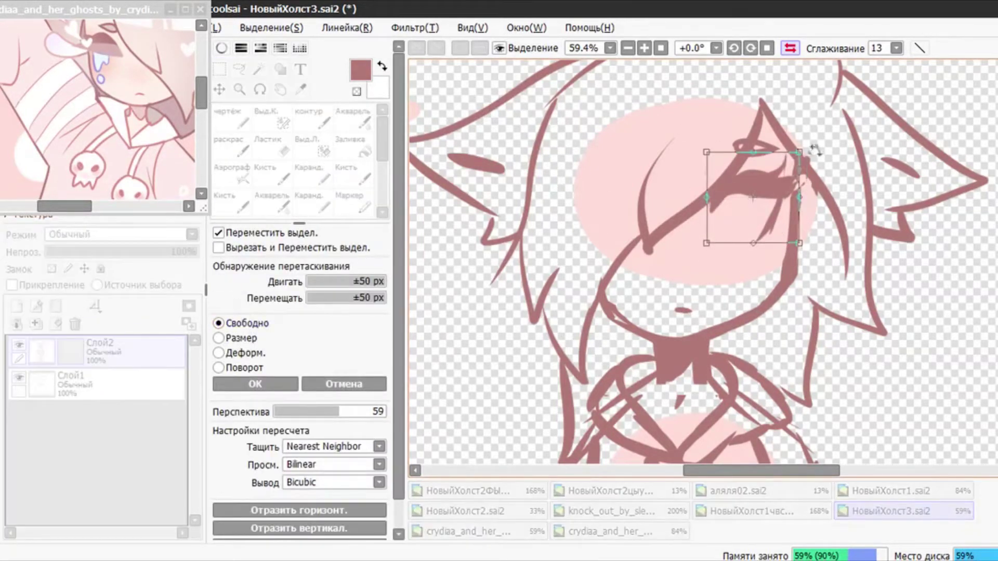
left_click_drag(800, 152, 818, 161)
left_click(289, 389)
left_click(459, 49)
left_click(236, 150)
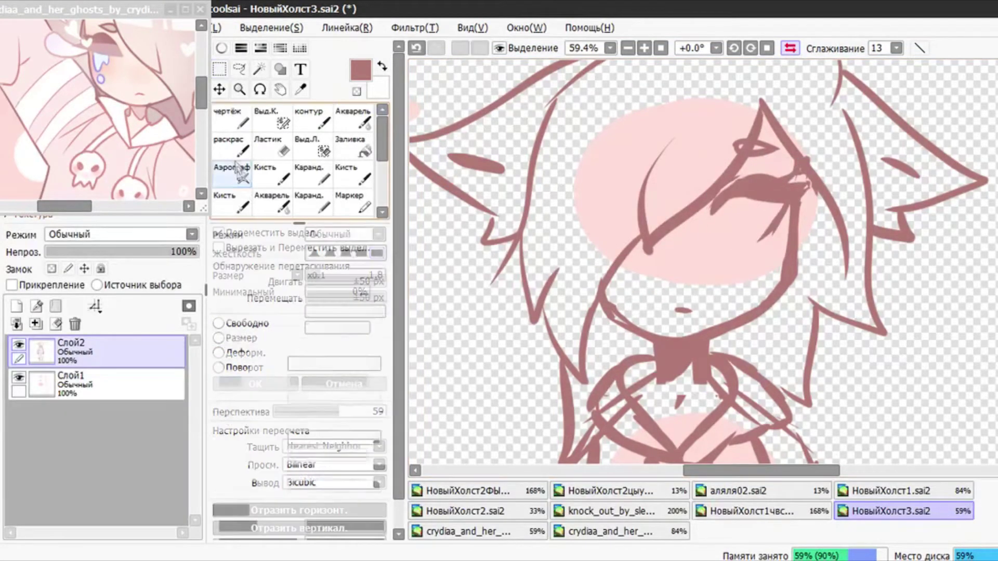
Erase stray and doubled lines along the hoodie's sides and sleeves, and turn off the mirrored view
scroll(688, 258, "down", 10)
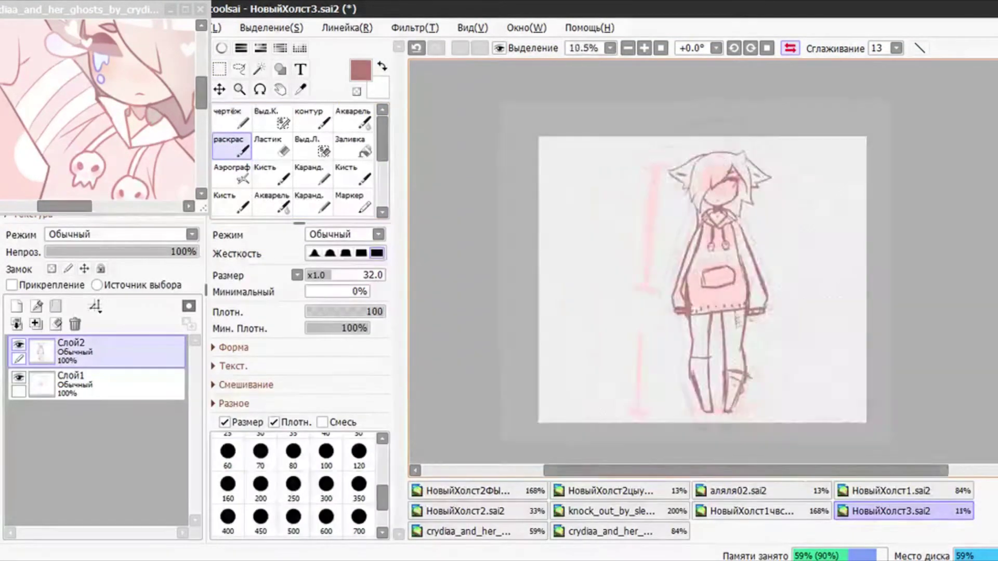
scroll(687, 276, "up", 3)
scroll(685, 273, "up", 6)
left_click(271, 149)
mouse_move(624, 312)
left_mouse_down()
mouse_move(645, 164)
mouse_move(620, 313)
left_mouse_up()
left_click(236, 150)
left_click(790, 48)
left_click(271, 149)
left_click_drag(592, 98, 552, 322)
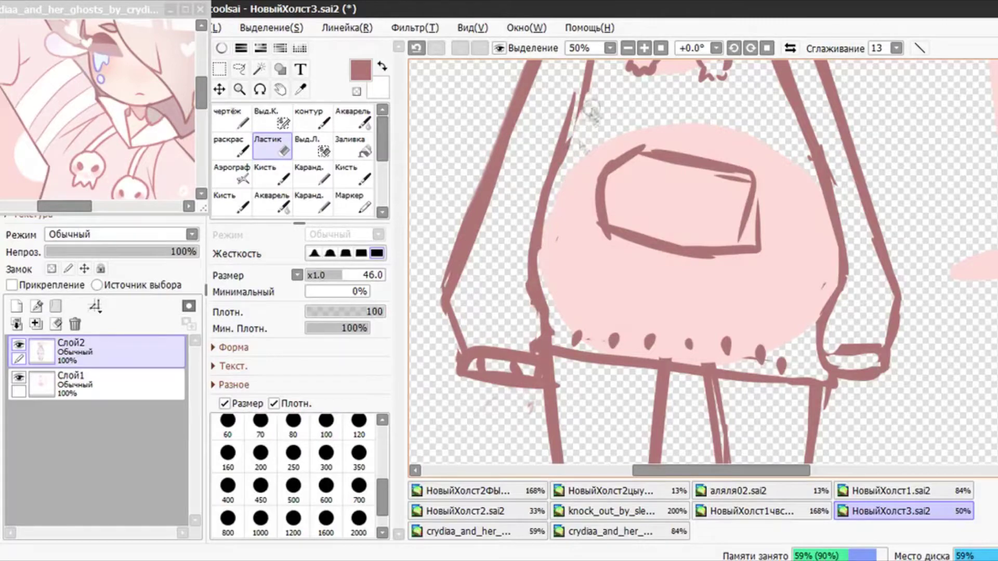
scroll(541, 151, "down", 4)
scroll(805, 154, "up", 2)
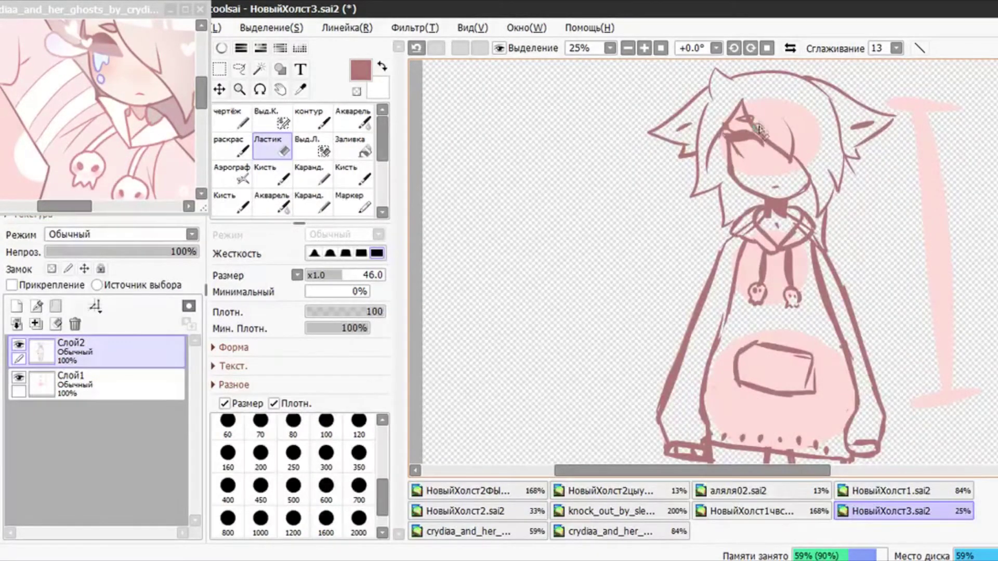
Thicken the upper eyelid, erase the lines beneath it, and redraw the mouth as a small oval
scroll(777, 188, "up", 10)
left_click(236, 152)
mouse_move(800, 165)
left_mouse_down()
mouse_move(744, 177)
mouse_move(773, 176)
left_mouse_up()
scroll(770, 275, "down", 7)
scroll(761, 372, "up", 5)
left_click(271, 149)
mouse_move(686, 305)
left_mouse_down()
mouse_move(620, 243)
mouse_move(770, 244)
left_mouse_up()
Lasso the eyelid, pull its lower corners into a new slant with the Деформ. transform, and clear the selection
left_click(240, 69)
key("ctrl+t")
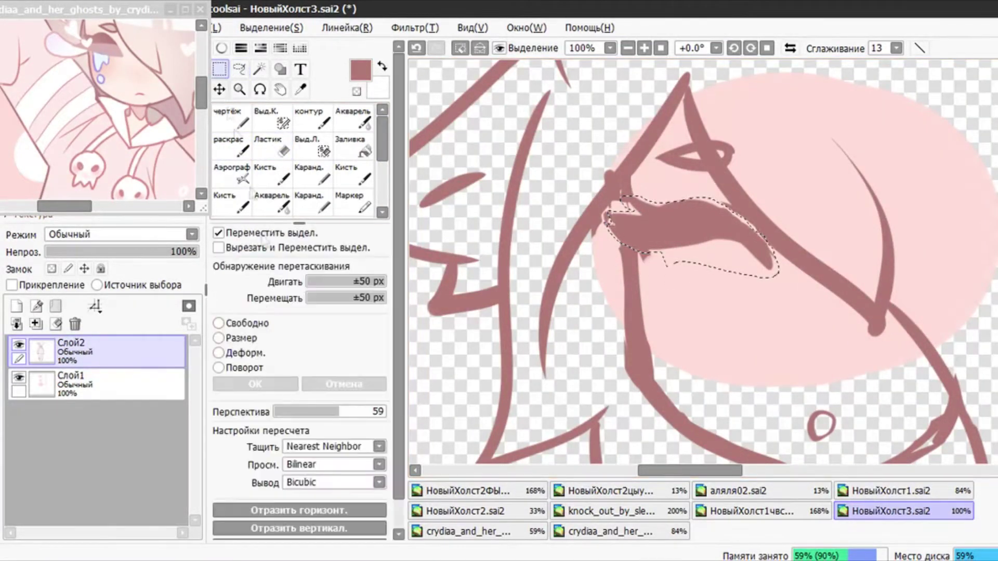
left_click_drag(609, 269, 610, 286)
left_click(245, 353)
left_click_drag(794, 286, 779, 279)
left_click_drag(610, 286, 615, 307)
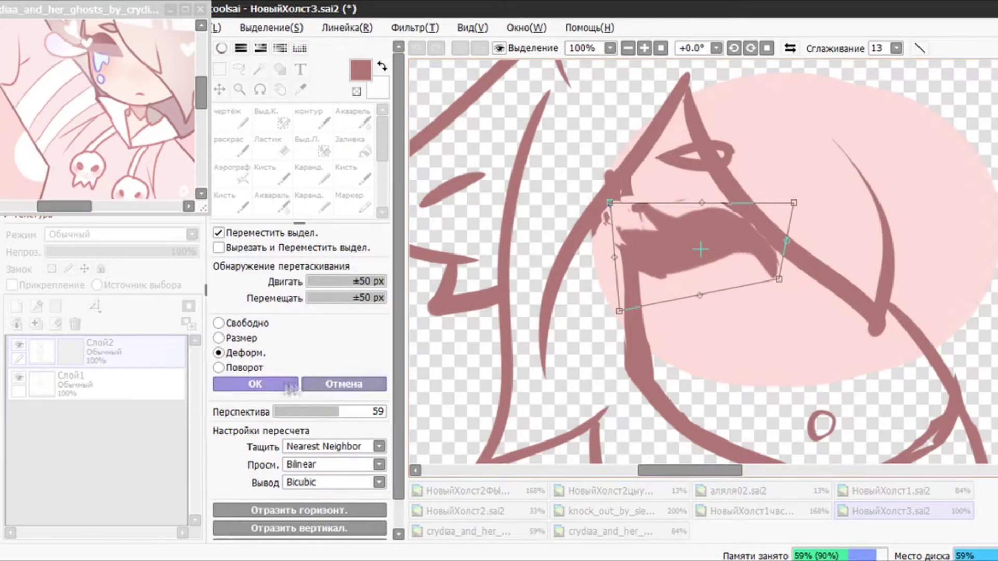
left_click(280, 385)
left_click(461, 49)
Add short strokes beneath the thick eyelid with the раскрас brush at size 32
left_click(232, 146)
mouse_move(682, 282)
left_mouse_down()
mouse_move(709, 279)
mouse_move(706, 288)
left_mouse_up()
scroll(798, 155, "down", 9)
scroll(763, 230, "up", 3)
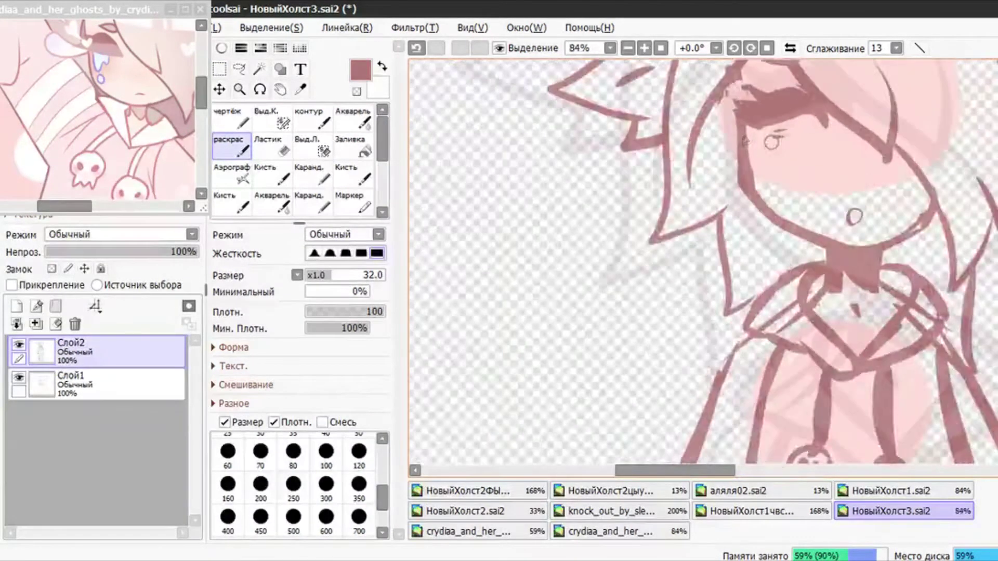
Sketch the raised, bent sleeve from the face out to a rounded elbow and back to the hoodie's side
mouse_move(715, 169)
left_mouse_down()
mouse_move(787, 203)
mouse_move(767, 219)
left_mouse_up()
left_click_drag(700, 167, 651, 191)
mouse_move(770, 223)
left_mouse_down()
mouse_move(776, 330)
mouse_move(679, 431)
left_mouse_up()
left_click_drag(697, 169, 594, 336)
scroll(741, 186, "down", 1)
scroll(739, 188, "down", 6)
scroll(700, 182, "up", 4)
left_click(690, 145)
left_click_drag(702, 183, 624, 318)
left_click_drag(630, 304, 659, 361)
mouse_move(629, 307)
left_mouse_down()
mouse_move(646, 386)
mouse_move(778, 344)
left_mouse_up()
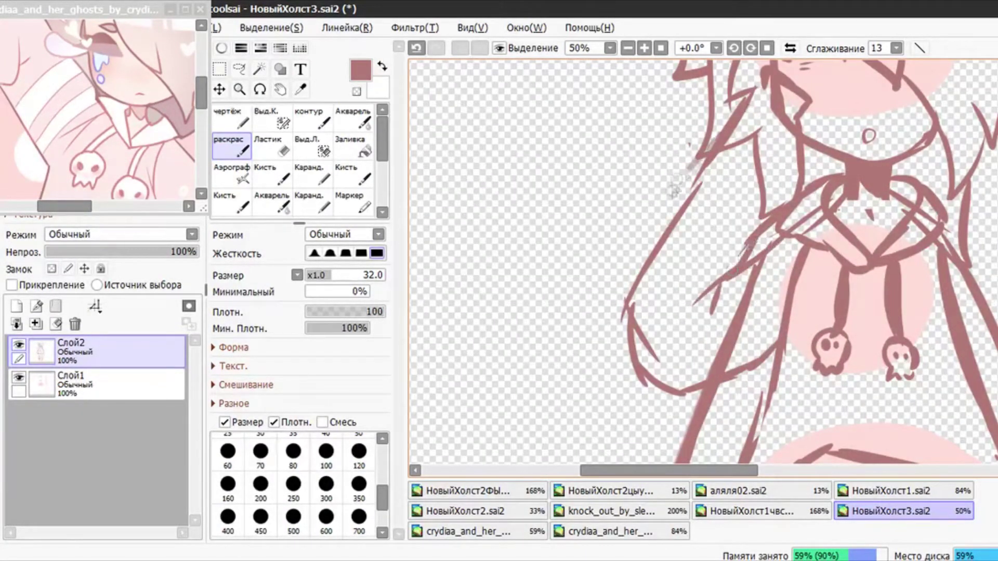
Erase the old hanging sleeve's lines beside the newly raised arm with a size-72 eraser
scroll(619, 358, "down", 7)
key("e")
scroll(728, 260, "up", 3)
scroll(728, 262, "up", 2)
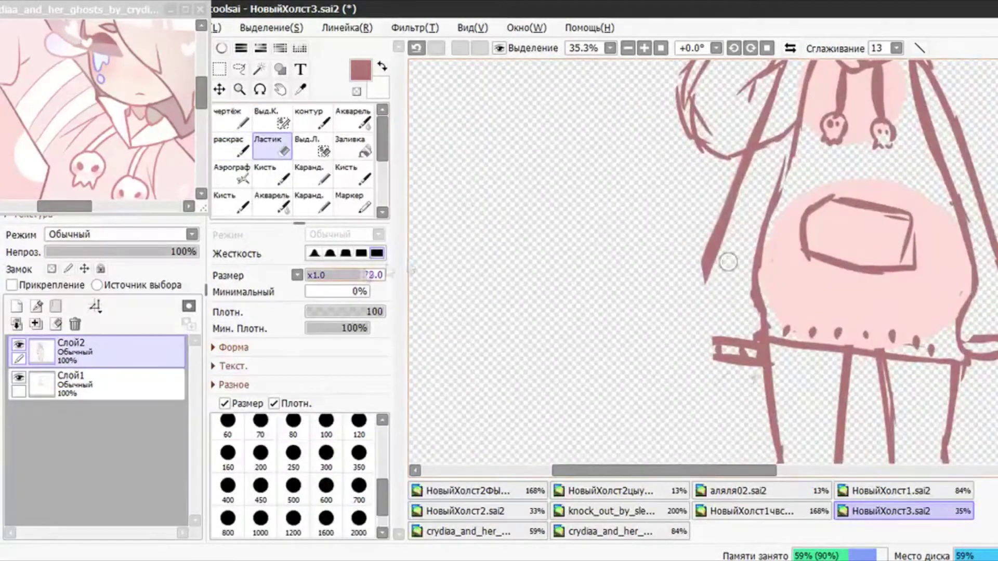
scroll(744, 385, "down", 2)
scroll(738, 293, "up", 4)
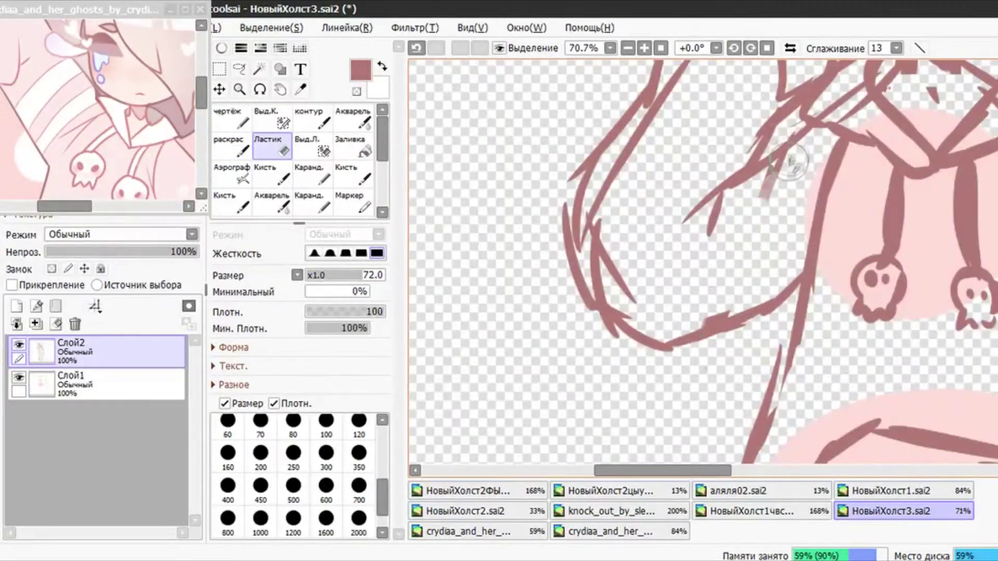
scroll(624, 208, "down", 10)
scroll(631, 204, "up", 9)
left_click_drag(630, 202, 706, 157)
Draw the raised sleeve's end over the face and erase the lines it overlaps
key("b")
mouse_move(758, 108)
left_mouse_down()
mouse_move(715, 81)
mouse_move(780, 201)
mouse_move(745, 227)
left_mouse_up()
key("e")
mouse_move(744, 138)
left_mouse_down()
mouse_move(708, 112)
mouse_move(750, 187)
left_mouse_up()
mouse_move(730, 212)
left_mouse_down()
mouse_move(762, 210)
mouse_move(746, 177)
left_mouse_up()
scroll(708, 284, "down", 4)
mouse_move(630, 202)
left_mouse_down()
mouse_move(644, 176)
mouse_move(680, 249)
left_mouse_up()
scroll(726, 130, "up", 7)
key("b")
scroll(702, 190, "down", 2)
Lasso the raised sleeve's end, pull its corners up toward the eye with the Деформ. transform, and apply it
key("l")
scroll(631, 278, "up", 1)
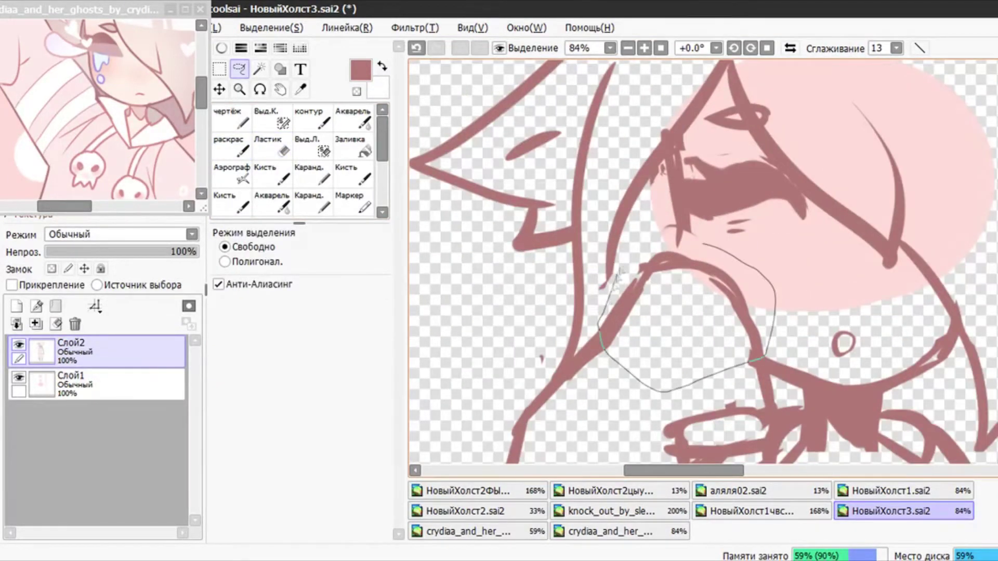
left_click_drag(612, 298, 695, 242)
key("ctrl+t")
left_click_drag(776, 243, 788, 216)
left_click_drag(769, 389, 764, 395)
left_click_drag(699, 223, 703, 219)
left_click_drag(605, 299, 599, 301)
left_click_drag(768, 227, 781, 209)
left_click_drag(606, 298, 591, 300)
left_click_drag(660, 310, 784, 323)
left_click(283, 385)
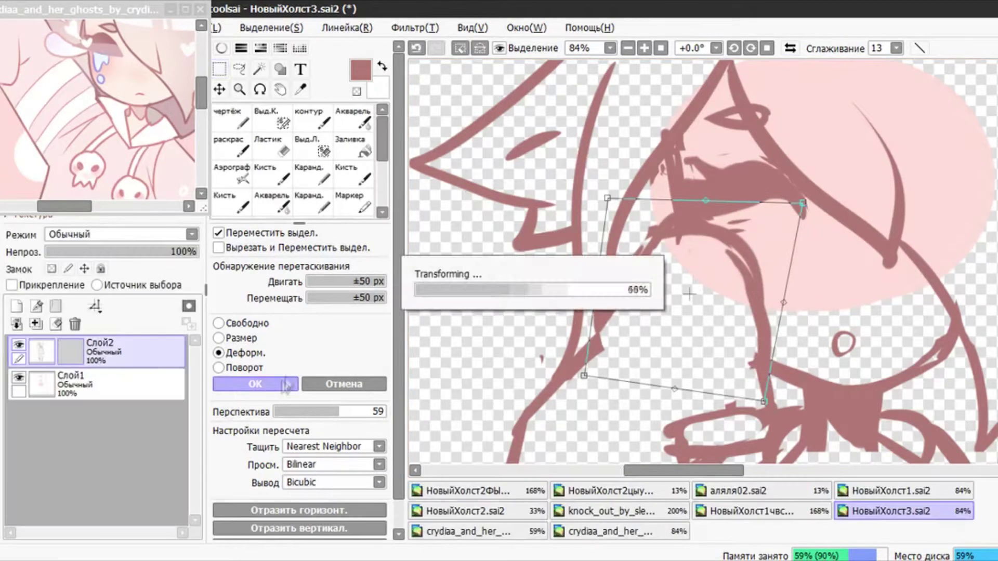
scroll(720, 289, "down", 5)
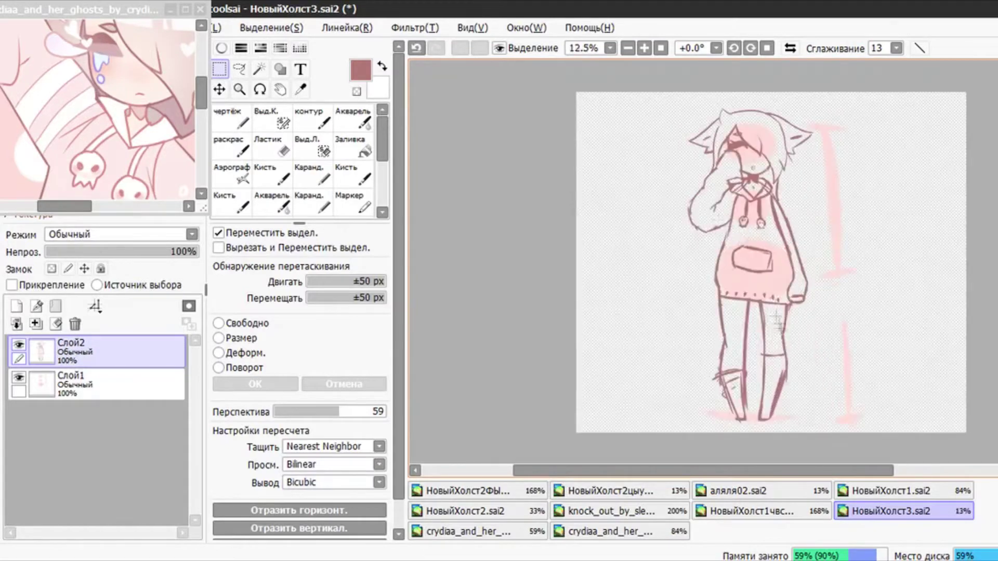
Draw a thought bubble beside the character as a trail of three growing circles leading to a large oval
left_click(232, 147)
scroll(827, 129, "up", 5)
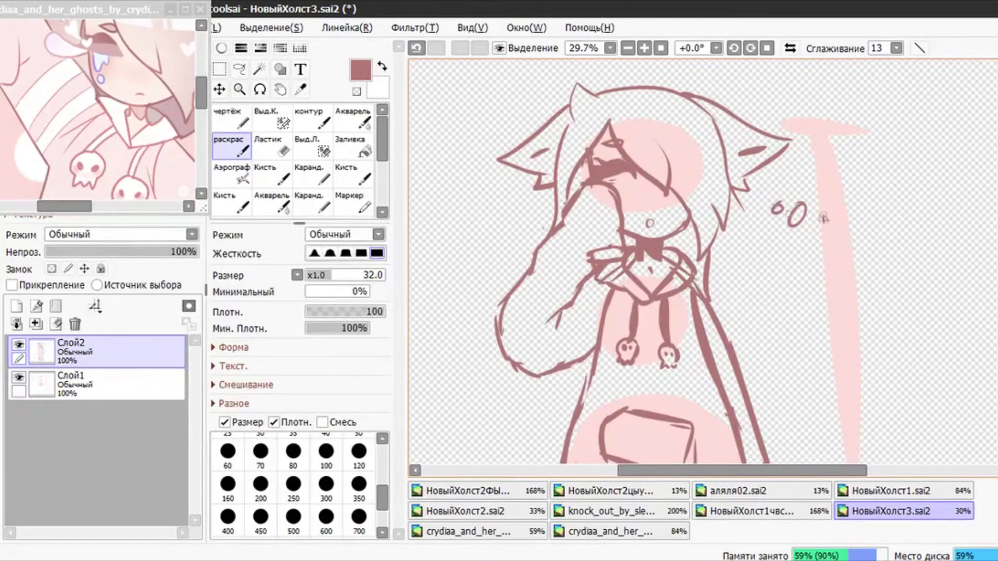
scroll(748, 225, "down", 2)
left_click_drag(818, 243, 825, 246)
scroll(836, 259, "up", 5)
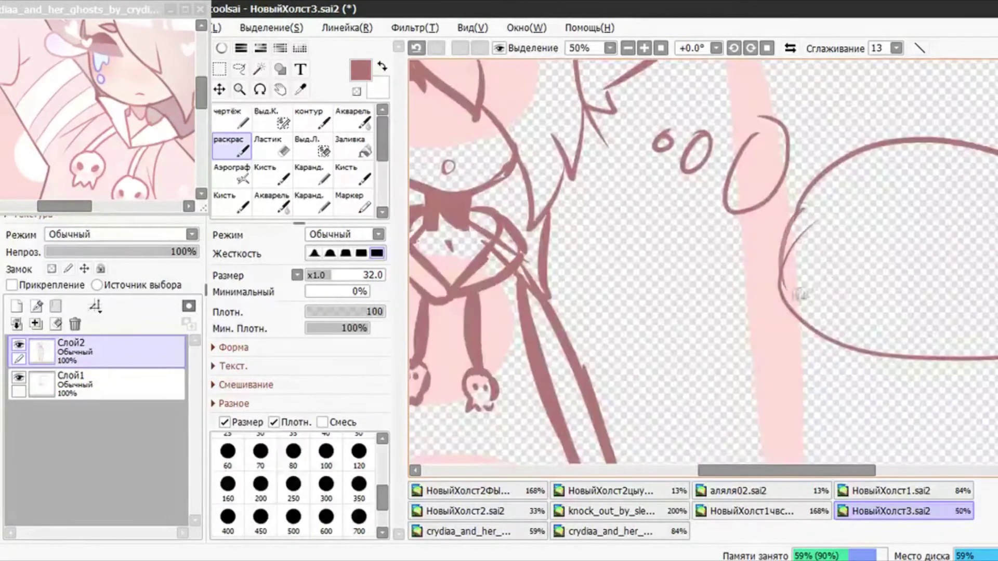
Write "Sleep" followed by dots inside the large thought bubble, undoing and redoing misplaced letter strokes
left_click_drag(907, 189, 892, 251)
mouse_move(929, 200)
left_mouse_down()
mouse_move(947, 248)
mouse_move(846, 215)
mouse_move(831, 225)
mouse_move(867, 223)
left_mouse_up()
scroll(947, 218, "up", 1)
key("ctrl+z")
key("ctrl+z")
left_click_drag(889, 184, 879, 252)
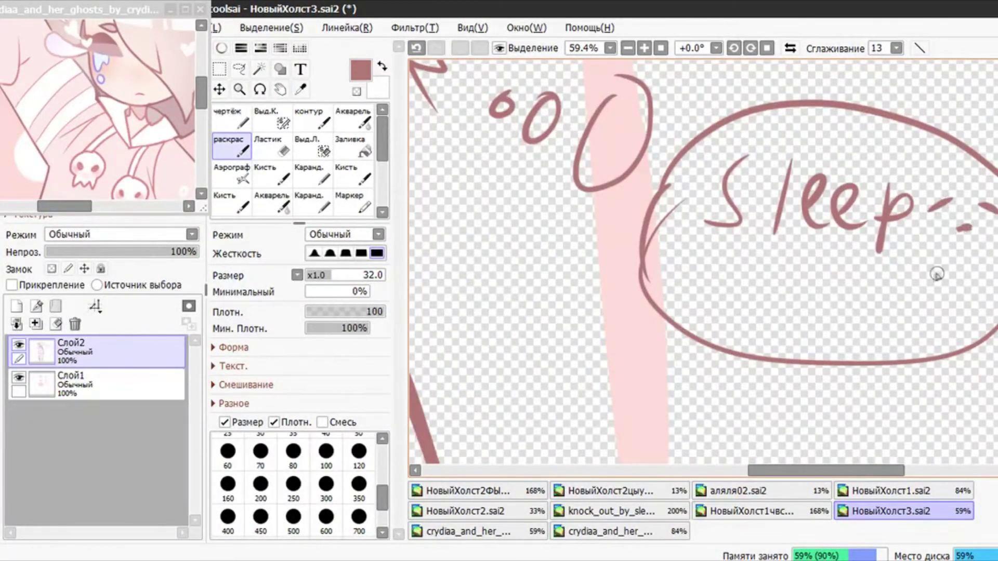
Lasso the lower half of the thought bubble, move it up with a free transform, and clear the selection
scroll(937, 274, "down", 11)
left_click(239, 69)
scroll(910, 245, "up", 9)
mouse_move(690, 227)
left_mouse_down()
mouse_move(931, 234)
mouse_move(687, 231)
left_mouse_up()
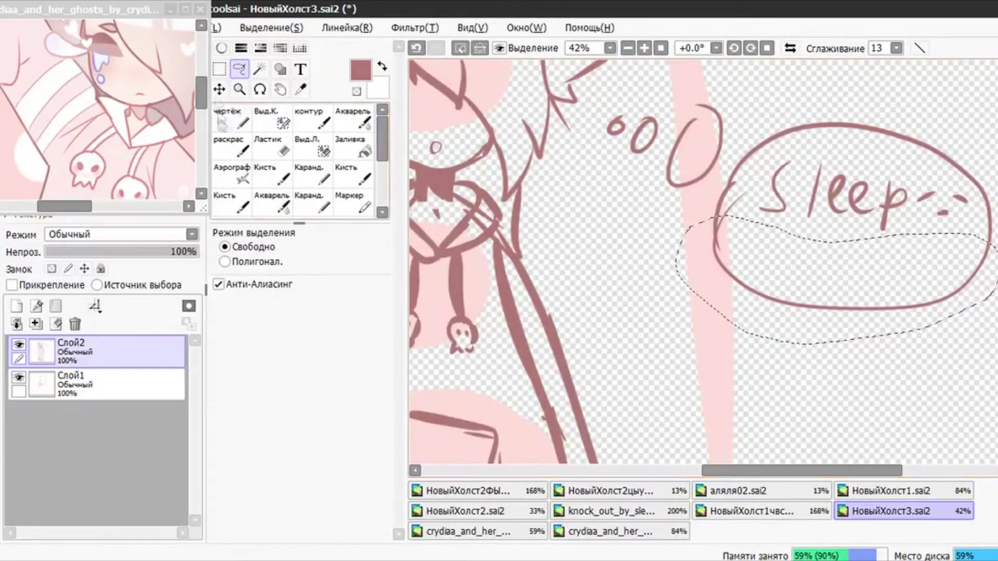
key("ctrl+t")
mouse_move(827, 244)
left_mouse_down()
mouse_move(832, 218)
mouse_move(946, 167)
mouse_move(754, 224)
left_mouse_up()
key("Return")
key("ctrl+d")
Mark the word "Sleep" with the selection pen and adjust its placement in the bubble with a free transform
left_click(273, 119)
key("ctrl+w")
left_click(597, 317)
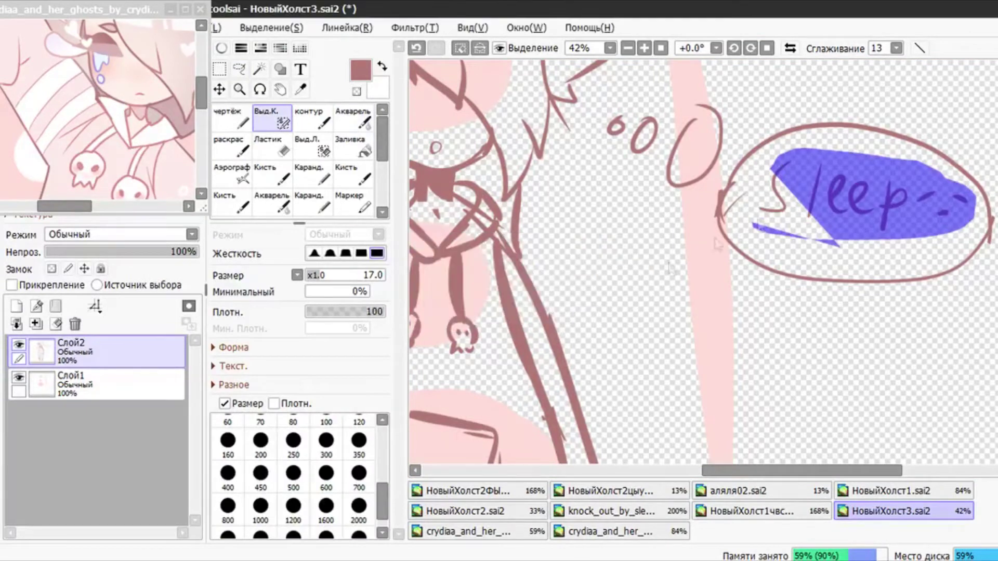
left_click_drag(762, 191, 774, 210)
key("ctrl+t")
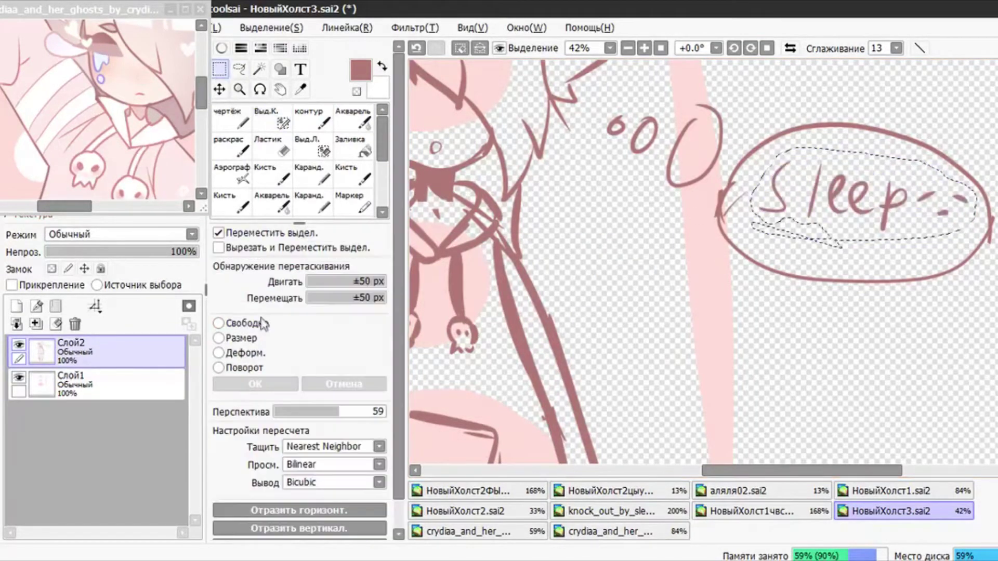
key("Return")
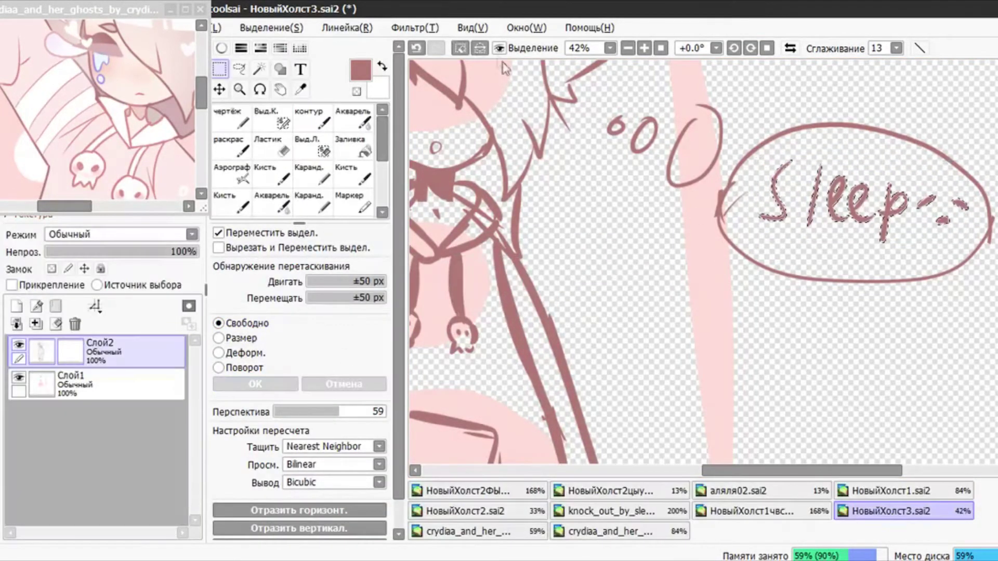
Lasso the largest circle of the thought-bubble trail, reshape it with a transform, and clear the selection
scroll(681, 208, "down", 1)
left_click(230, 147)
scroll(769, 205, "down", 10)
scroll(749, 328, "up", 5)
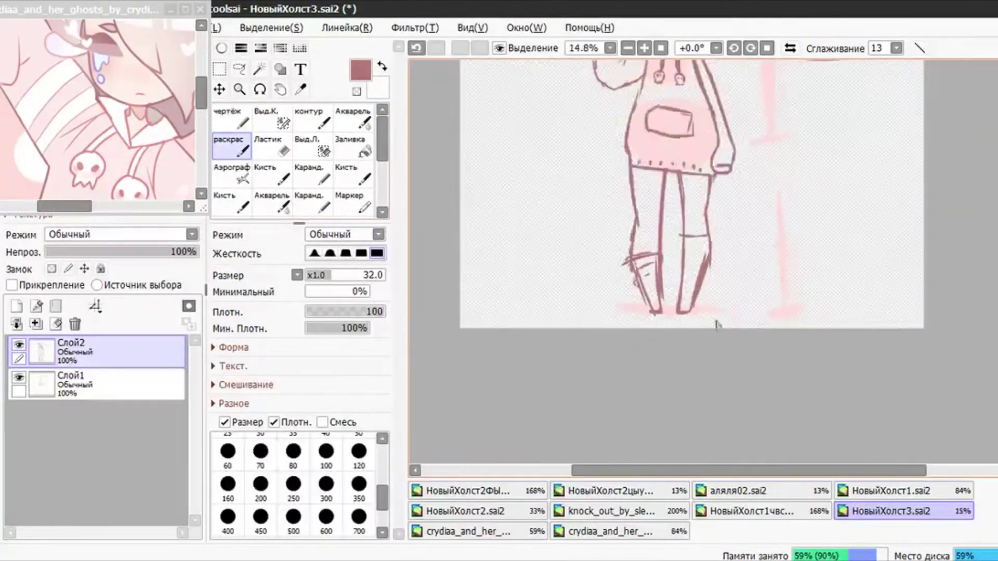
scroll(718, 326, "down", 3)
scroll(682, 177, "up", 3)
scroll(667, 230, "down", 2)
left_click(239, 69)
scroll(804, 157, "up", 3)
mouse_move(703, 174)
left_mouse_down()
mouse_move(868, 115)
mouse_move(704, 178)
mouse_move(692, 232)
mouse_move(676, 228)
mouse_move(674, 186)
mouse_move(732, 121)
mouse_move(703, 166)
left_mouse_up()
key("ctrl+t")
left_click(256, 384)
double_click(272, 146)
left_click(746, 223)
key("ctrl+d")
Erase stray and doubled lines along the lower legs and around the left sock
scroll(696, 132, "up", 5)
left_click(231, 146)
scroll(745, 107, "down", 6)
scroll(598, 431, "up", 6)
left_click(272, 149)
scroll(562, 320, "up", 3)
mouse_move(606, 301)
left_mouse_down()
mouse_move(594, 296)
mouse_move(611, 270)
left_mouse_up()
left_click_drag(711, 254, 724, 250)
scroll(655, 260, "down", 3)
scroll(639, 323, "up", 3)
scroll(637, 317, "up", 2)
mouse_move(644, 310)
left_mouse_down()
mouse_move(603, 195)
mouse_move(637, 233)
left_mouse_up()
scroll(680, 216, "down", 4)
left_click_drag(756, 169, 759, 322)
left_click_drag(904, 166, 853, 314)
Draw the folded cuff and crease lines of the slouched sock on the left leg
left_click(231, 147)
mouse_move(610, 181)
left_mouse_down()
mouse_move(640, 228)
mouse_move(710, 211)
left_mouse_up()
left_click_drag(731, 192, 668, 219)
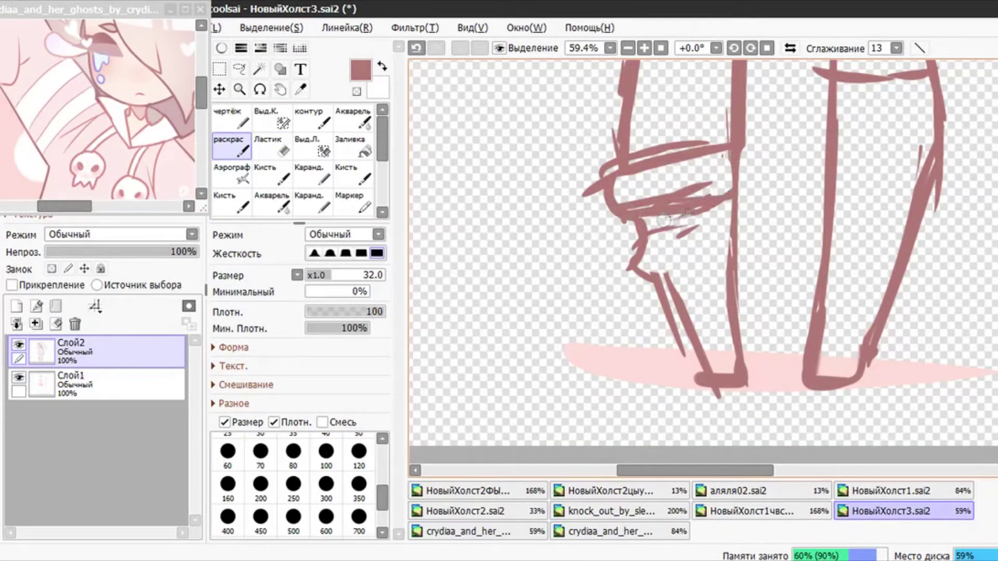
scroll(733, 224, "down", 7)
mouse_move(741, 194)
left_mouse_down()
mouse_move(740, 251)
mouse_move(705, 387)
left_mouse_up()
Zoom out the reference image to examine the whole figure and its outfit details
left_click(139, 131)
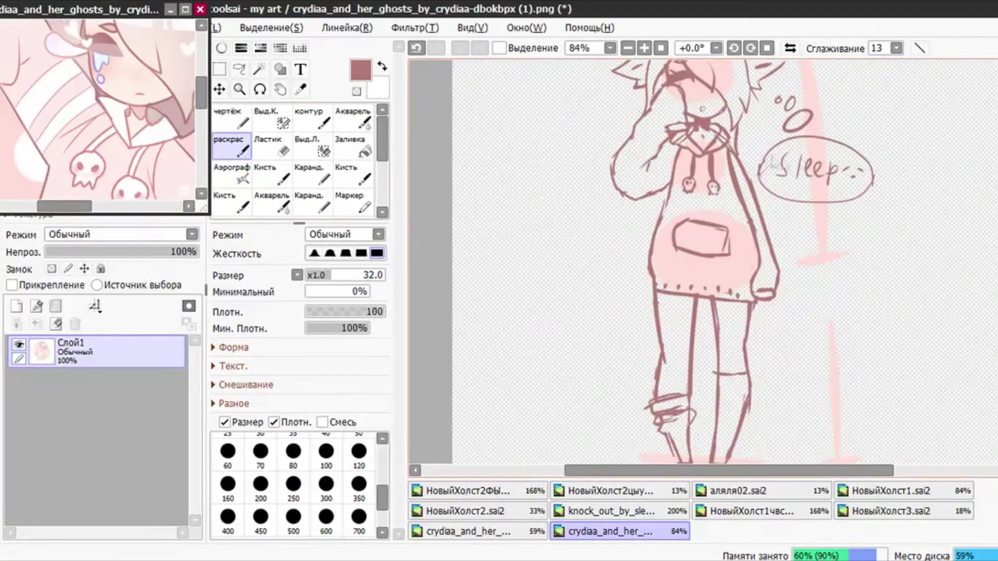
scroll(136, 128, "down", 2)
scroll(136, 128, "down", 4)
left_click(670, 218)
left_click(136, 107)
scroll(138, 107, "down", 4)
scroll(137, 106, "up", 2)
left_click(689, 166)
Draw stripes across the raised and the hanging sleeves of the hoodie
scroll(693, 160, "up", 6)
scroll(629, 166, "up", 1)
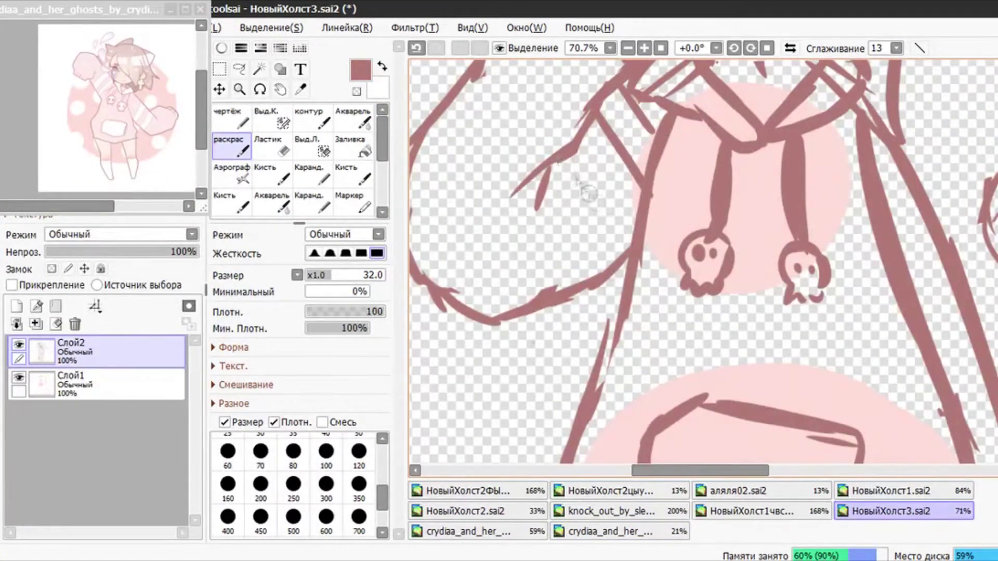
scroll(572, 229, "down", 3)
scroll(764, 172, "up", 4)
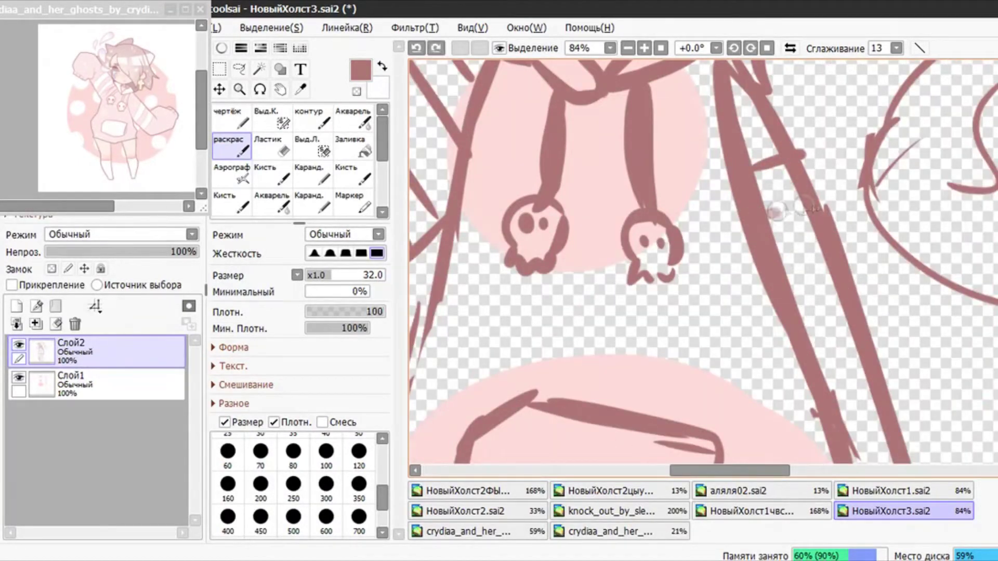
key("ctrl+y")
key("ctrl+y")
key("ctrl+y")
key("ctrl+y")
key("ctrl+y")
Erase the inside of the hoodie's thick drawstrings with a size-36 eraser to leave hollow outlines
key("e")
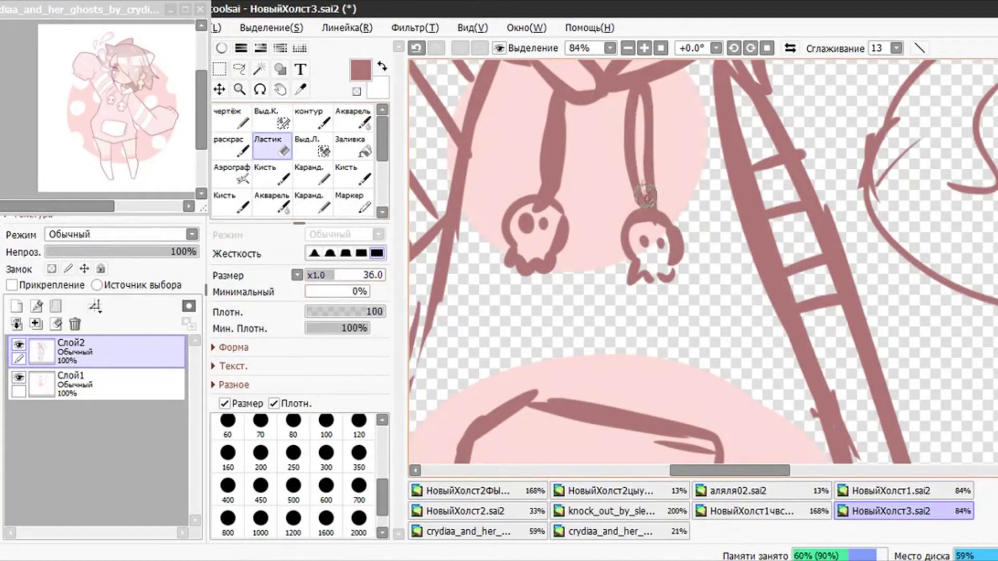
scroll(646, 193, "up", 2)
mouse_move(647, 179)
left_mouse_down()
mouse_move(620, 140)
mouse_move(642, 161)
left_mouse_up()
scroll(645, 161, "down", 7)
scroll(538, 239, "up", 6)
mouse_move(539, 239)
left_mouse_down()
mouse_move(582, 254)
mouse_move(705, 238)
mouse_move(679, 207)
mouse_move(678, 245)
left_mouse_up()
scroll(626, 239, "down", 8)
scroll(694, 237, "up", 7)
scroll(688, 229, "down", 14)
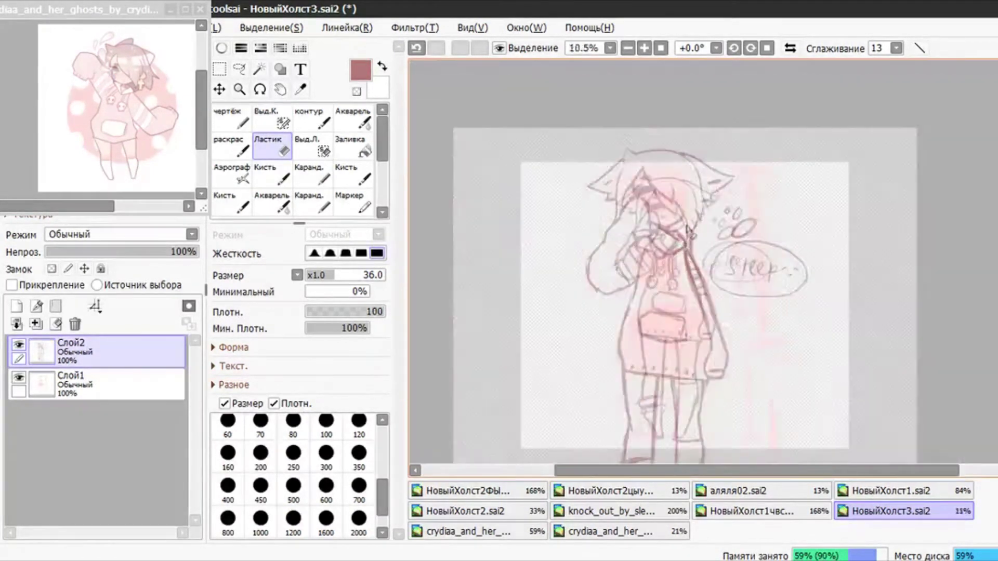
Add bulging folds on both sides of the slouched sock on the left leg
scroll(689, 231, "up", 7)
key("e")
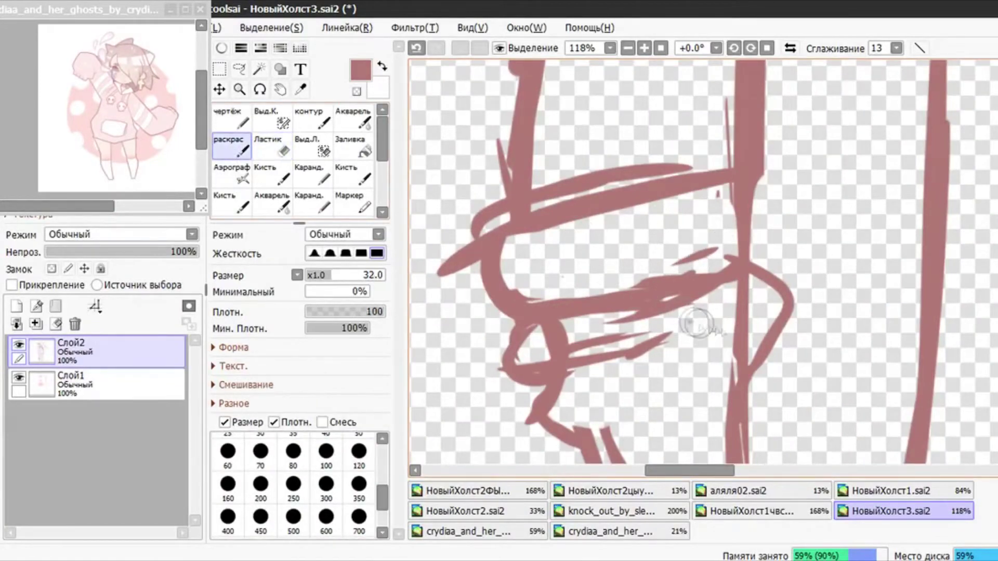
scroll(697, 324, "down", 8)
scroll(728, 319, "up", 4)
scroll(779, 316, "down", 2)
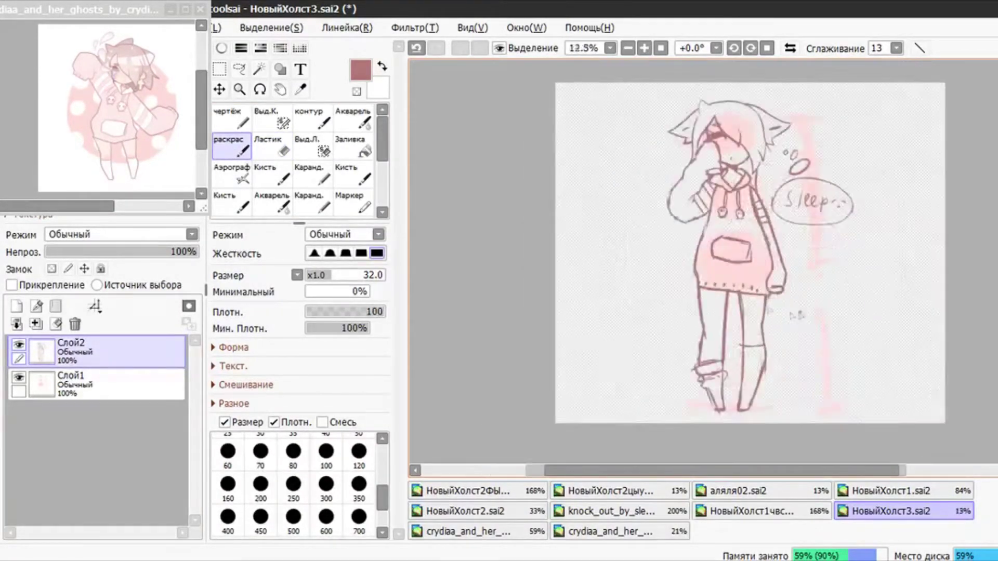
Transfer the sketch from Слой2 down to Слой1, set Слой1's opacity to 22%, and make the empty Слой2 active
scroll(780, 316, "up", 1)
left_click(17, 326)
left_click(93, 384)
left_click(79, 252)
left_click(96, 348)
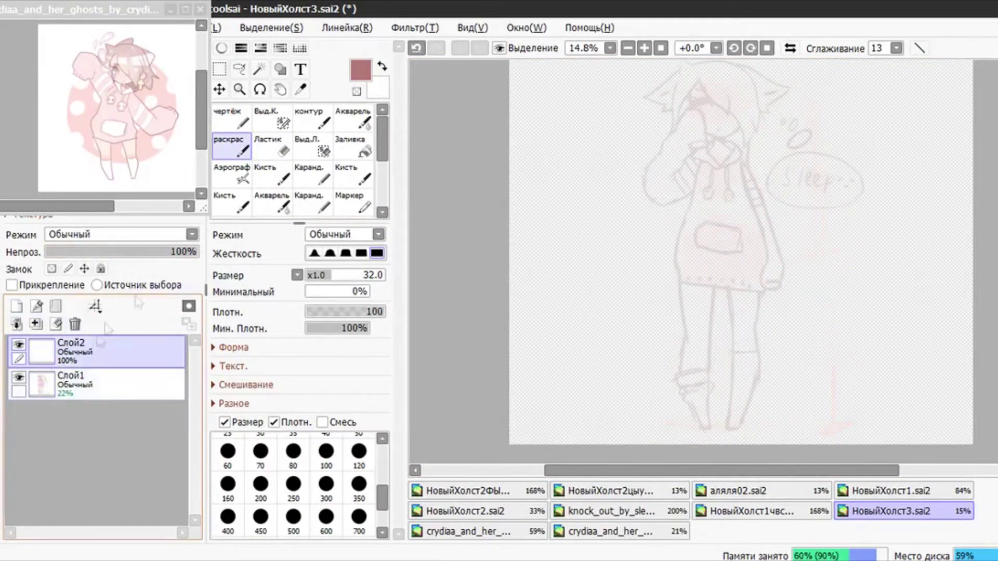
Try Аэрограф strokes of different thicknesses over the face, undo each one, and set the brush size to 10
left_click(231, 174)
scroll(717, 130, "up", 9)
scroll(657, 189, "up", 3)
left_click_drag(673, 224, 811, 139)
left_click(417, 48)
left_click(363, 275)
left_click_drag(610, 173, 797, 127)
left_click(416, 47)
left_click(384, 275)
left_click_drag(607, 245, 859, 153)
left_click(417, 48)
Raise the opacity of the sketch layer Слой1 to 49% and make Слой2 active again
left_click(128, 390)
left_click(121, 253)
left_click(112, 351)
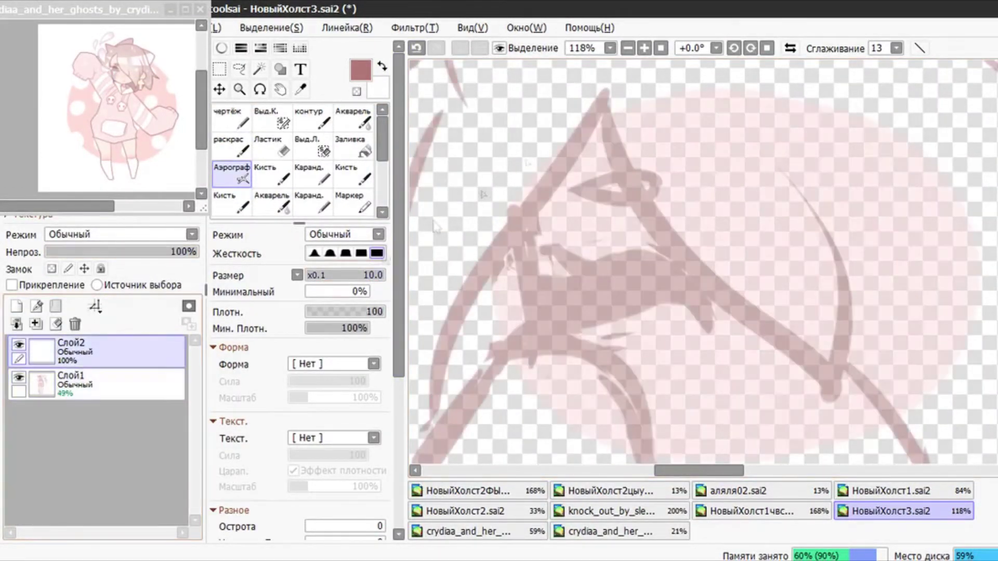
Mirror the canvas view horizontally and ink the thin looped eyebrow with the Аэрограф brush
scroll(650, 208, "down", 4)
left_click(790, 48)
scroll(806, 172, "down", 11)
scroll(758, 176, "up", 20)
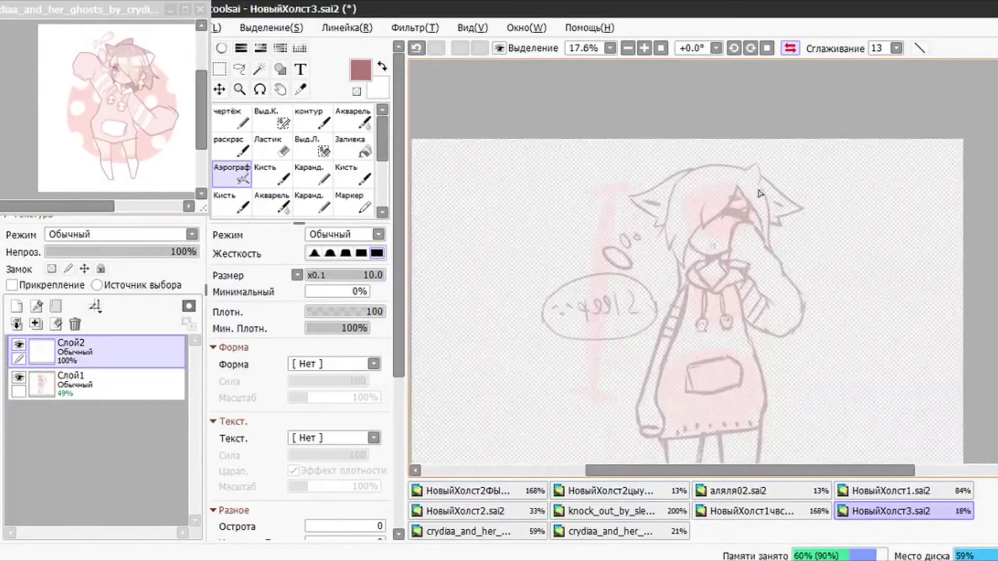
mouse_move(735, 182)
left_mouse_down()
mouse_move(688, 132)
mouse_move(872, 164)
mouse_move(843, 171)
left_mouse_up()
scroll(831, 143, "down", 8)
Switch to the Маркер brush, try strokes over the eye, and set its size to 28 with the middle hardness
left_click(353, 202)
scroll(780, 234, "up", 4)
left_click_drag(367, 275, 336, 276)
left_click_drag(611, 234, 617, 226)
left_click(417, 49)
mouse_move(378, 312)
left_mouse_down()
mouse_move(401, 313)
mouse_move(395, 328)
left_mouse_up()
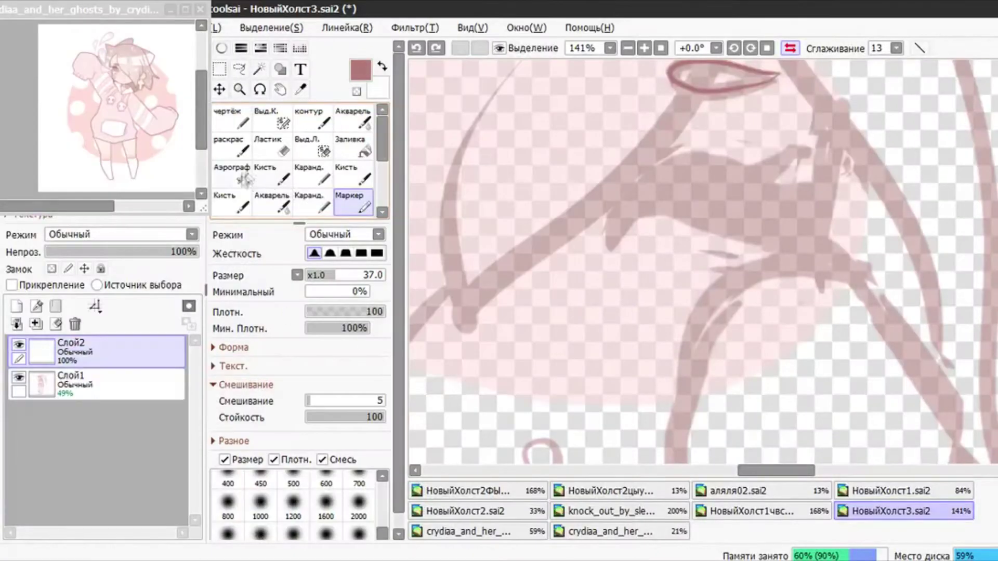
scroll(791, 211, "up", 1)
mouse_move(579, 250)
left_mouse_down()
mouse_move(714, 205)
mouse_move(805, 244)
left_mouse_up()
left_click(358, 277)
left_click(346, 254)
left_click(328, 277)
Outline the thick closed eyelash with its upper and lower curves and the pointed lash tips at one end
left_click_drag(688, 201, 842, 223)
mouse_move(583, 237)
left_mouse_down()
mouse_move(727, 150)
mouse_move(812, 140)
left_mouse_up()
mouse_move(812, 142)
left_mouse_down()
mouse_move(811, 191)
mouse_move(860, 179)
left_mouse_up()
left_click_drag(858, 174, 816, 221)
left_click_drag(823, 213, 847, 209)
scroll(838, 220, "up", 7)
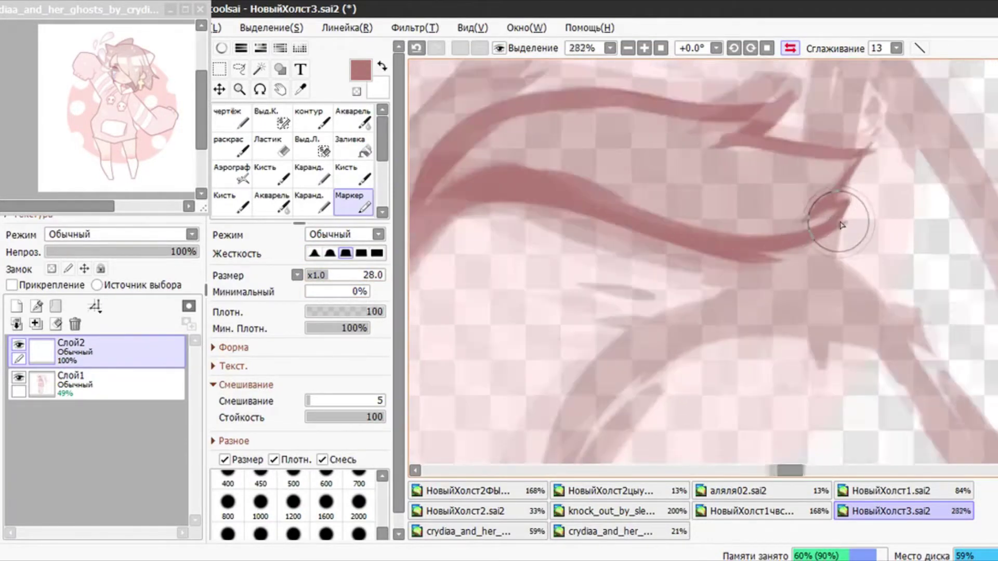
Clean up the overshooting ends of the eyelash points with the Ластик at size 4
scroll(801, 203, "down", 1)
key("e")
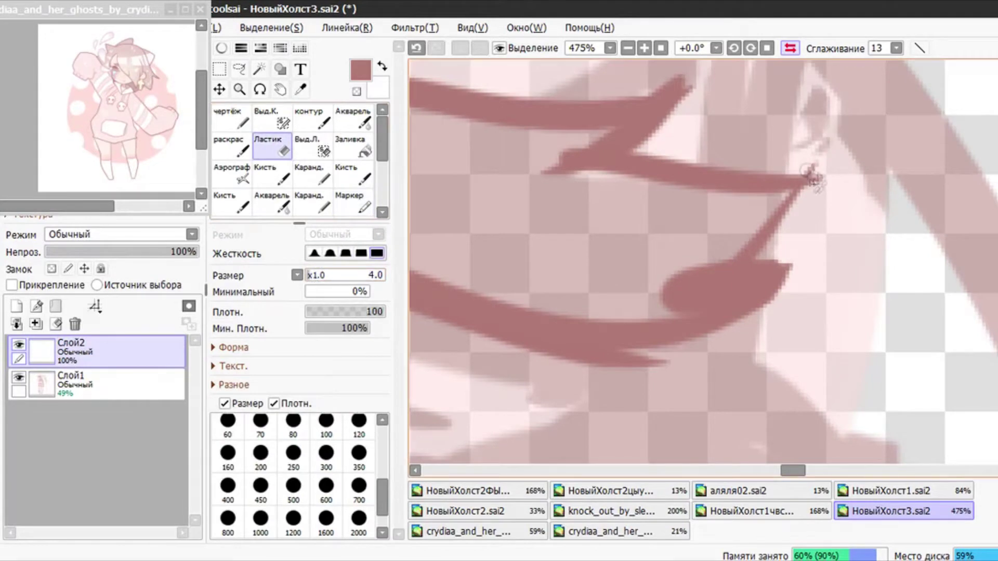
left_click_drag(645, 92, 668, 76)
scroll(668, 76, "up", 5)
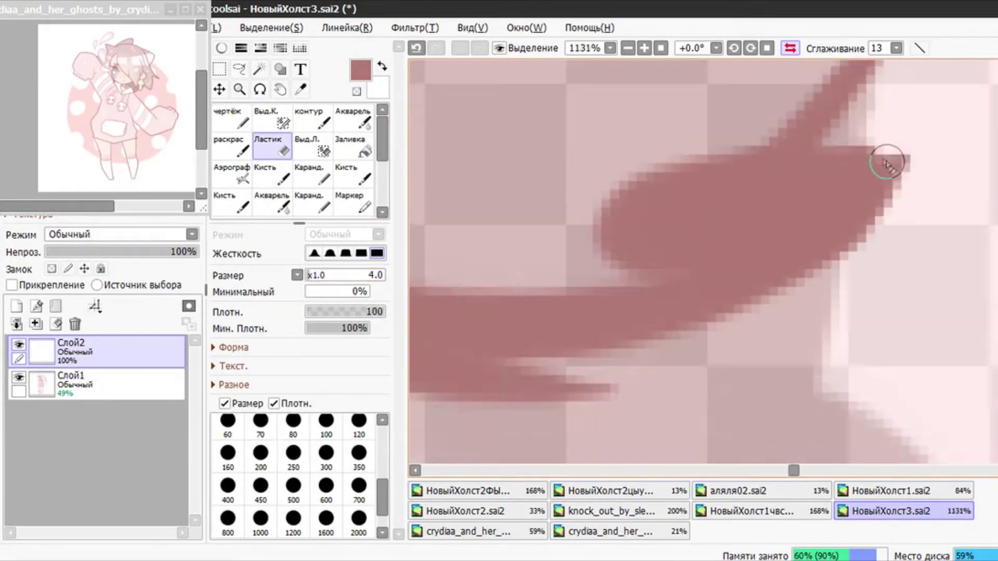
scroll(887, 162, "up", 1)
left_click_drag(855, 130, 821, 148)
scroll(821, 150, "down", 5)
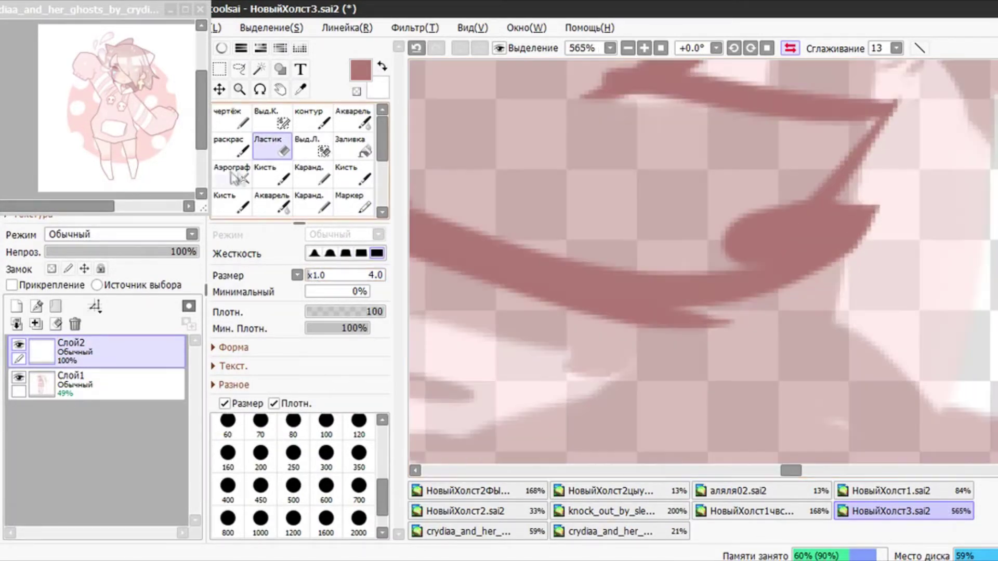
Fill the eyelash outline with Заливка and paint over the remaining gaps with the чертёж brush
left_click(353, 149)
left_click(816, 133)
scroll(852, 128, "down", 1)
key("n")
scroll(841, 136, "down", 8)
scroll(855, 147, "up", 7)
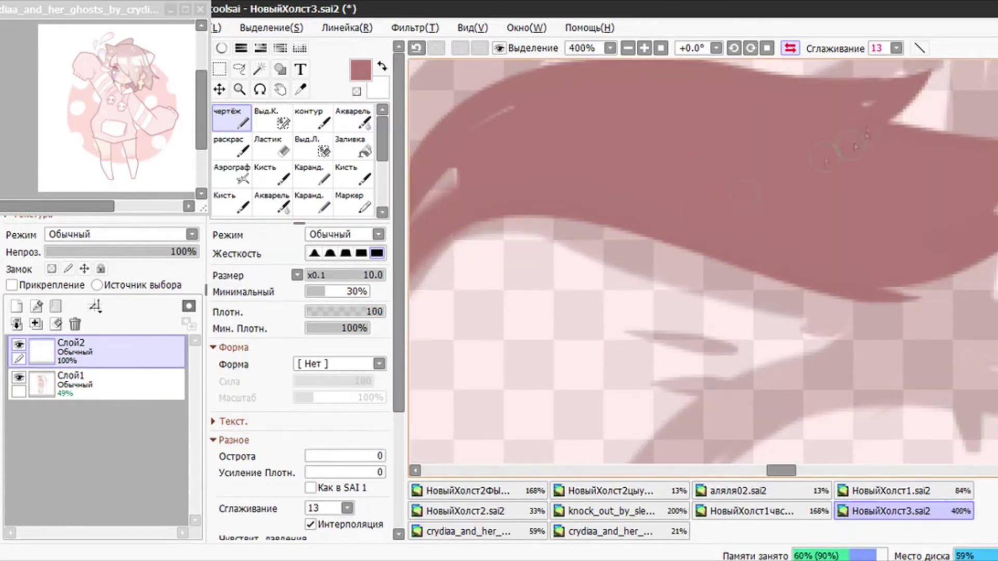
scroll(717, 212, "down", 7)
scroll(704, 221, "up", 5)
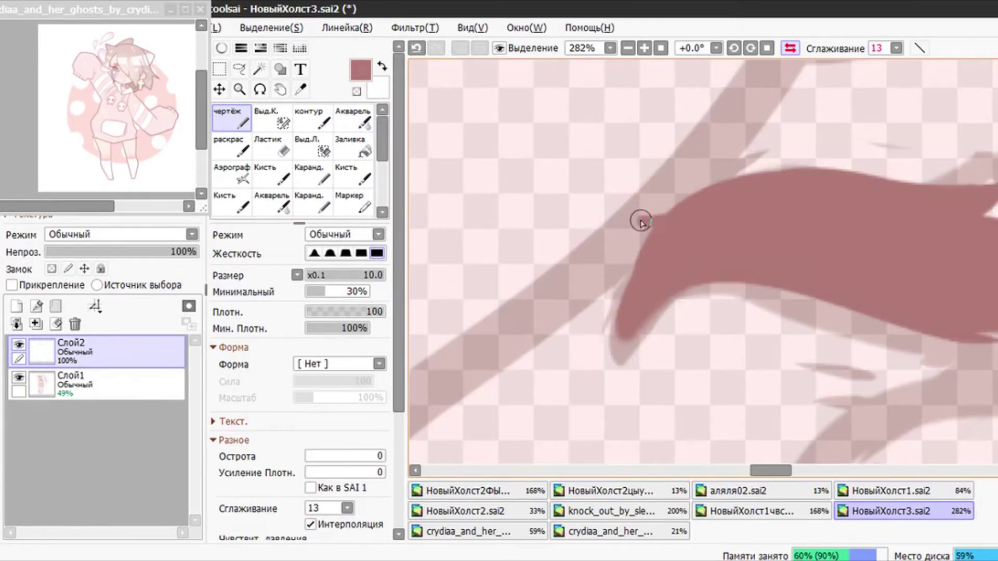
Trim the eyelash's tapered end with the Ластик at size 12, then try an Аэрограф line beneath the lash and undo it
key("e")
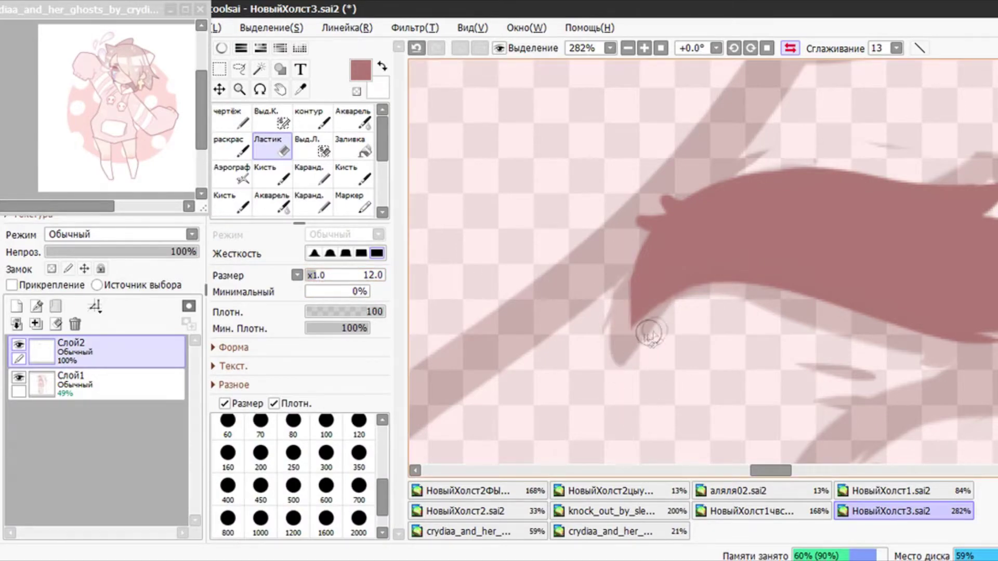
scroll(697, 317, "down", 1)
key("v")
mouse_move(737, 311)
left_mouse_down()
mouse_move(845, 354)
mouse_move(834, 328)
mouse_move(860, 351)
left_mouse_up()
key("ctrl+z")
Return the canvas view to its unmirrored orientation and add a new layer Слой3 above Слой2
scroll(699, 268, "down", 14)
key("h")
scroll(784, 281, "up", 3)
scroll(784, 281, "down", 1)
scroll(757, 177, "up", 7)
left_click(17, 307)
Ink the pointed bangs over the eye and the long fringe strand beside the face, undoing the unsuccessful strokes
left_click_drag(508, 67, 697, 303)
key("ctrl+z")
scroll(711, 218, "up", 4)
mouse_move(640, 363)
left_mouse_down()
mouse_move(681, 363)
mouse_move(640, 81)
left_mouse_up()
key("ctrl+z")
scroll(746, 208, "down", 10)
scroll(805, 263, "up", 5)
mouse_move(661, 201)
left_mouse_down()
mouse_move(788, 338)
mouse_move(803, 286)
left_mouse_up()
scroll(847, 263, "down", 5)
scroll(698, 169, "up", 4)
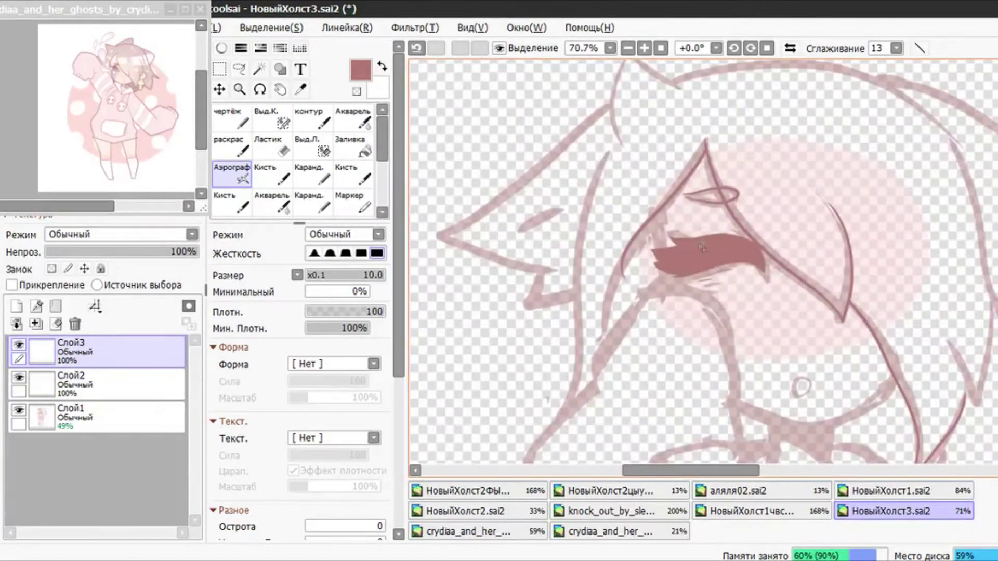
Ink the top of the head with its pointed hair tuft and the long outer hair strands
scroll(697, 256, "up", 2)
scroll(654, 270, "down", 3)
scroll(704, 111, "up", 4)
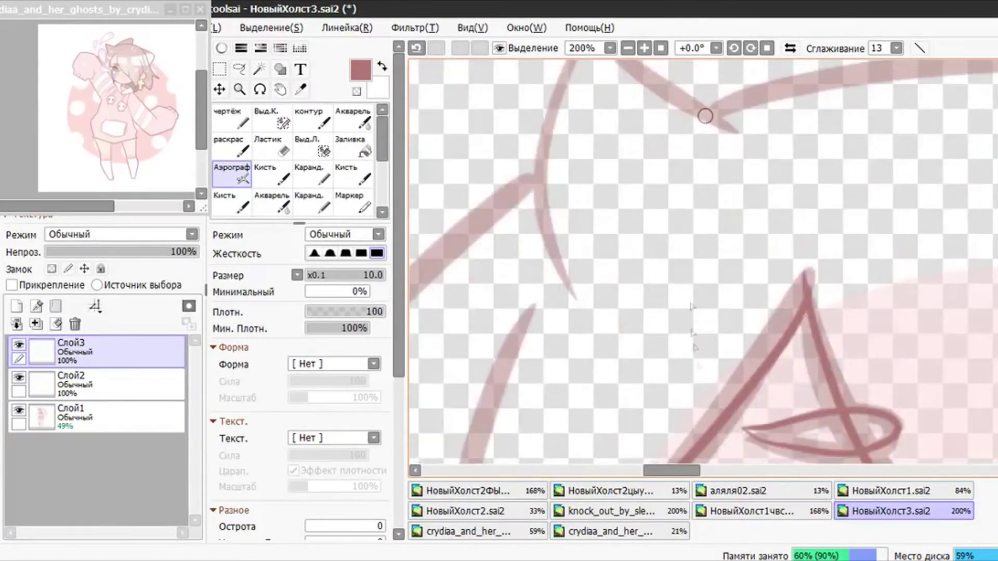
scroll(680, 147, "down", 5)
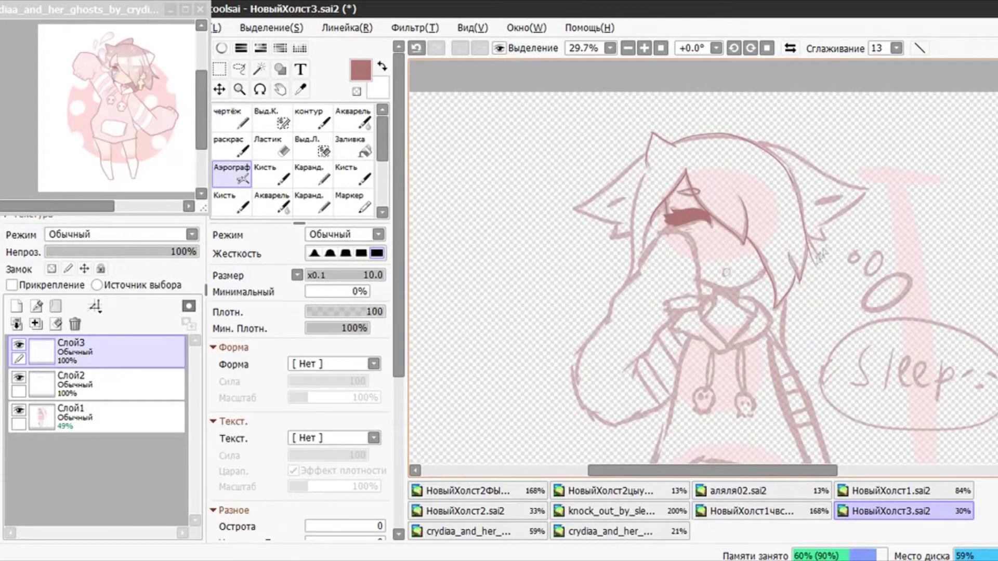
Ink both animal ears with their inner marks and jagged fur tufts, redoing unsatisfactory strokes
key("ctrl+z")
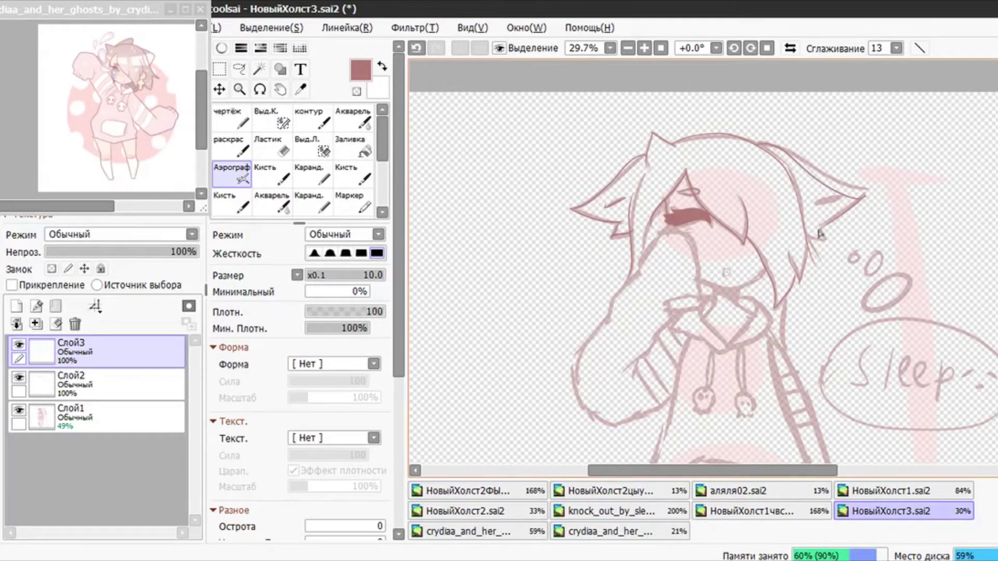
scroll(735, 301, "up", 7)
key("ctrl+z")
key("ctrl+z")
key("ctrl+y")
Ink the jaw, the small round mouth and the raised arm's wide sleeve with its cuff
scroll(714, 206, "down", 4)
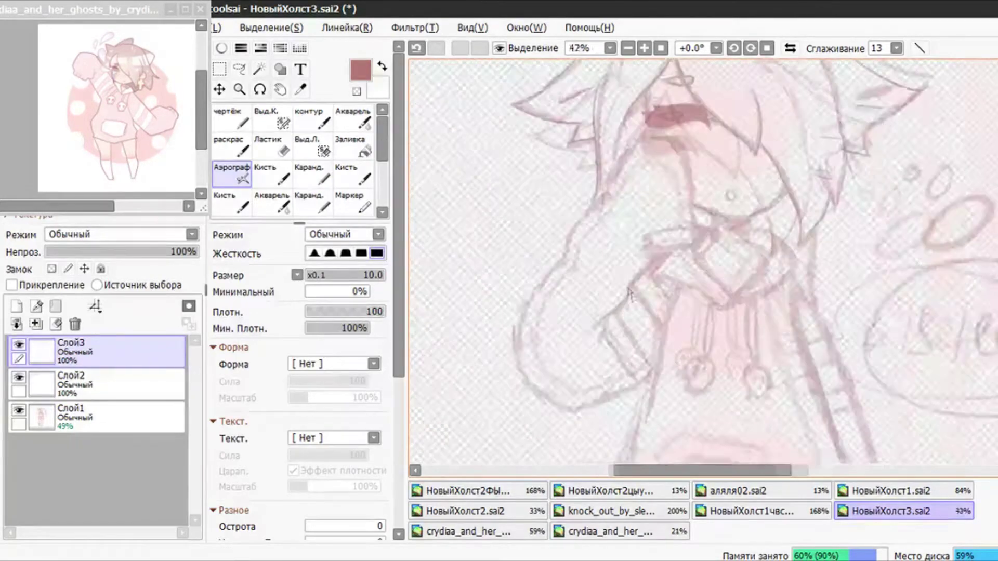
mouse_move(646, 152)
left_mouse_down()
mouse_move(534, 300)
mouse_move(540, 407)
left_mouse_up()
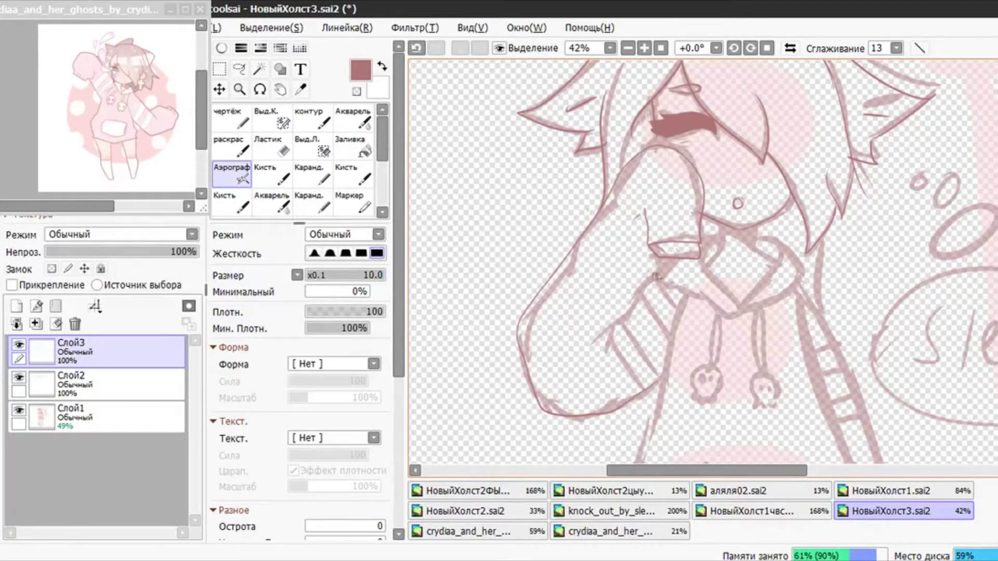
scroll(762, 232, "up", 4)
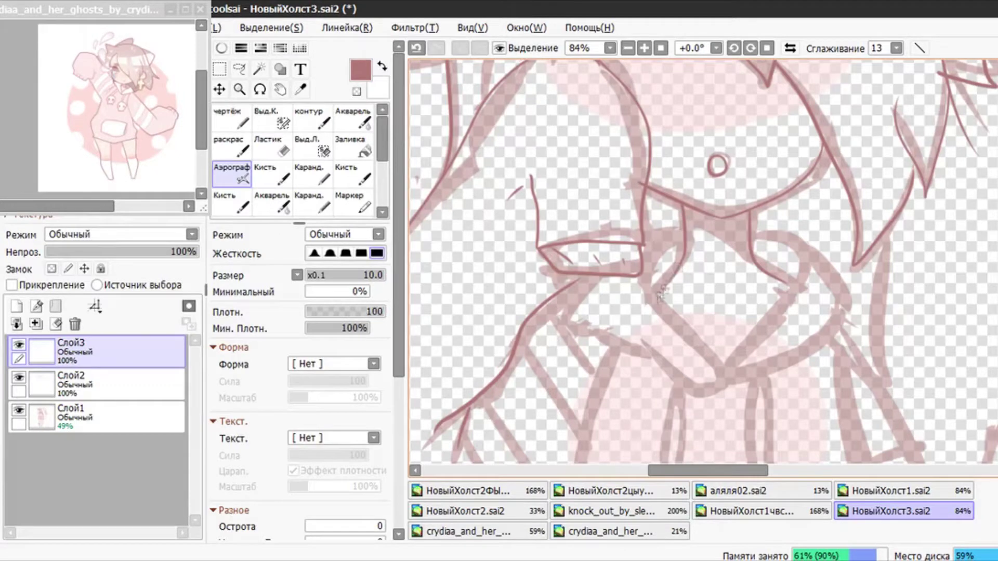
Ink the folded hood collar around the neck, with both flaps meeting in a point at the chest
key("ctrl+z")
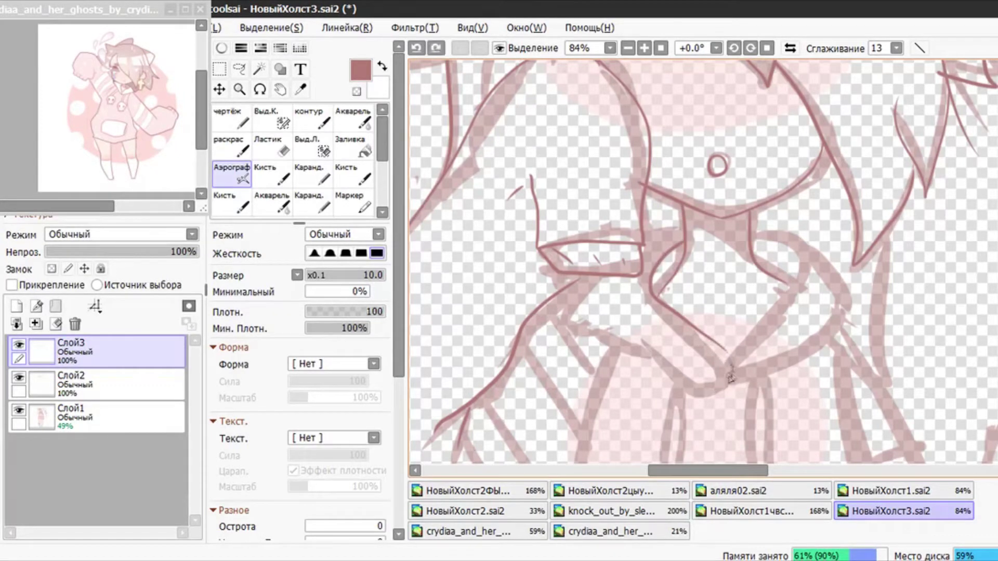
left_click_drag(577, 279, 731, 368)
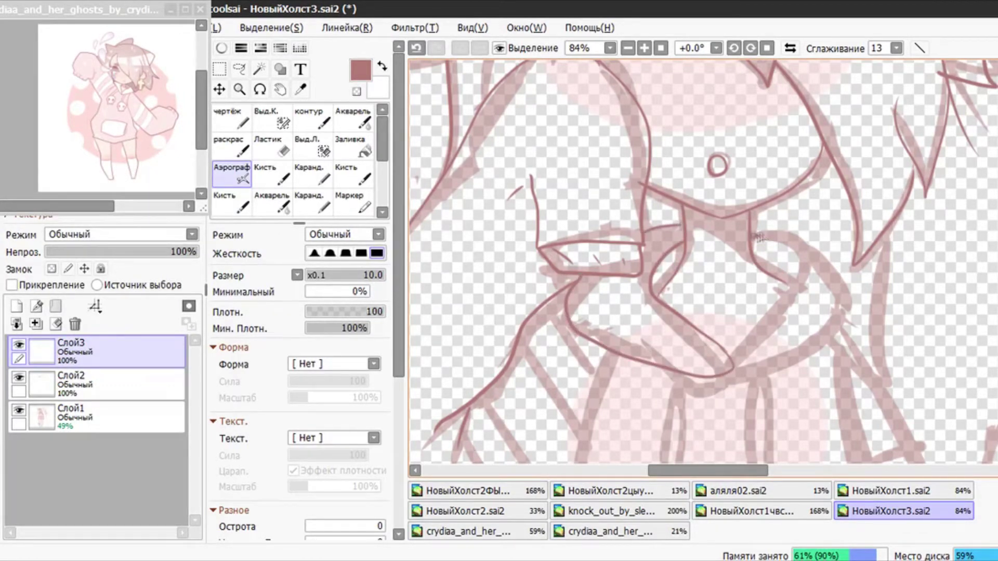
scroll(798, 286, "up", 6)
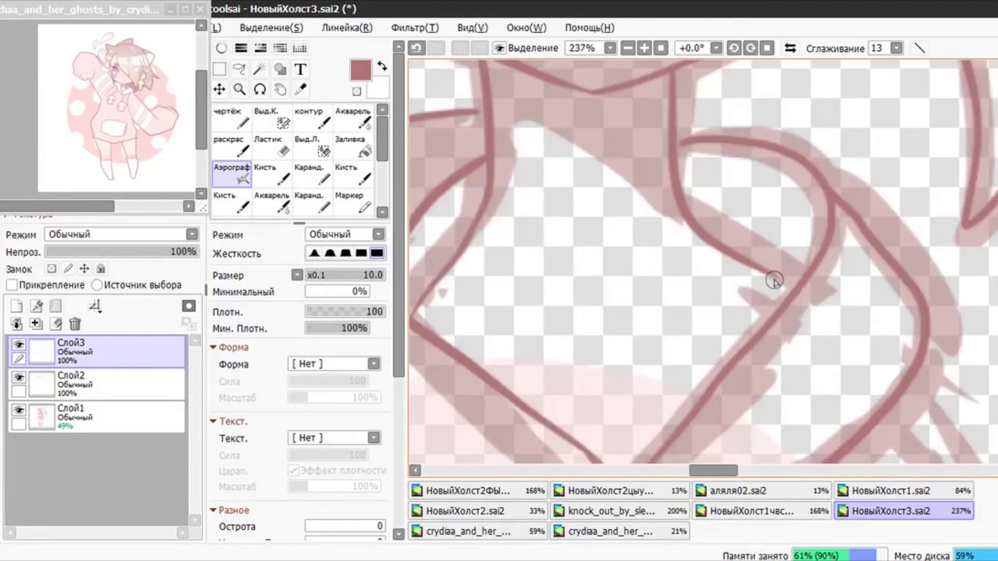
scroll(689, 139, "down", 6)
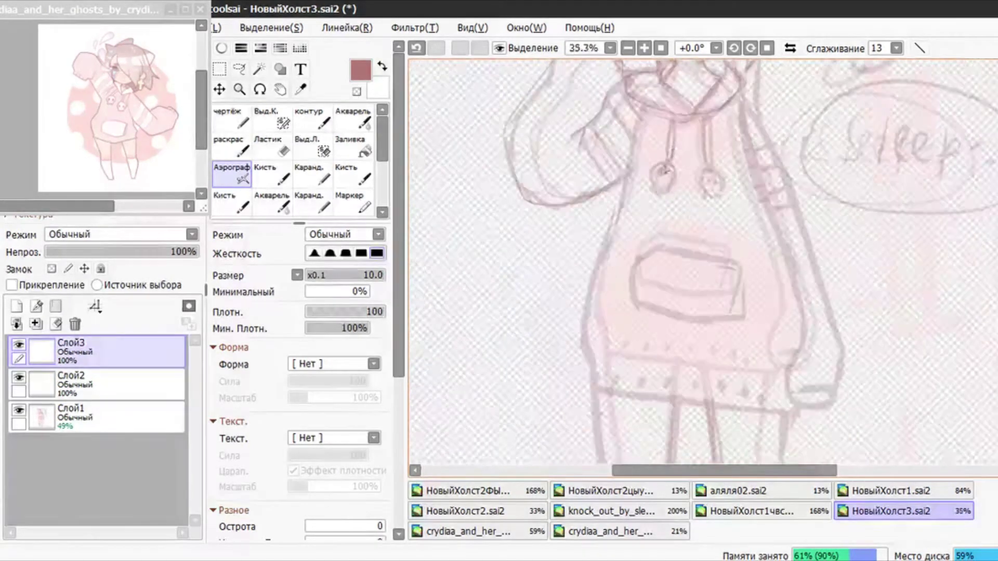
Ink the hoodie's side below the raised arm from the collar down to the hem
scroll(647, 136, "up", 2)
key("ctrl+z")
left_click_drag(642, 97, 583, 419)
key("ctrl+z")
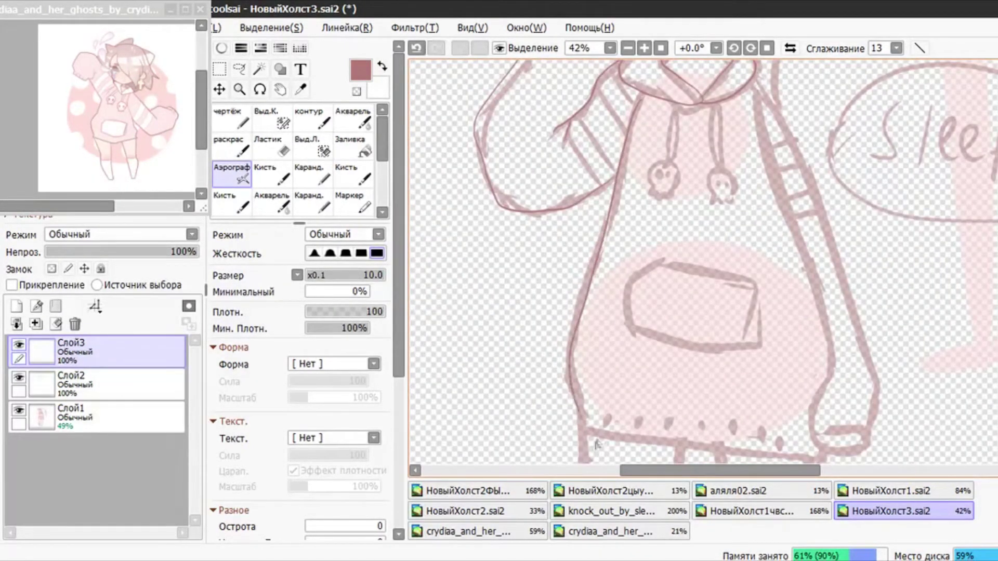
Mirror the canvas view and ink the hoodie's opposite side from the collar down to the hem
scroll(743, 174, "down", 3)
key("h")
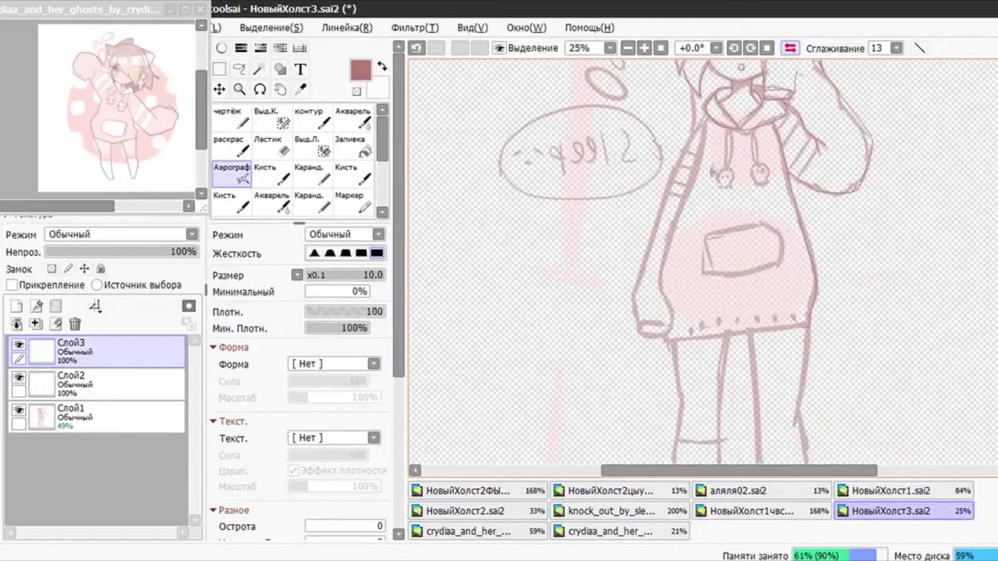
scroll(708, 167, "up", 2)
mouse_move(705, 118)
left_mouse_down()
mouse_move(642, 342)
mouse_move(671, 423)
left_mouse_up()
key("ctrl+z")
left_click_drag(705, 112, 650, 398)
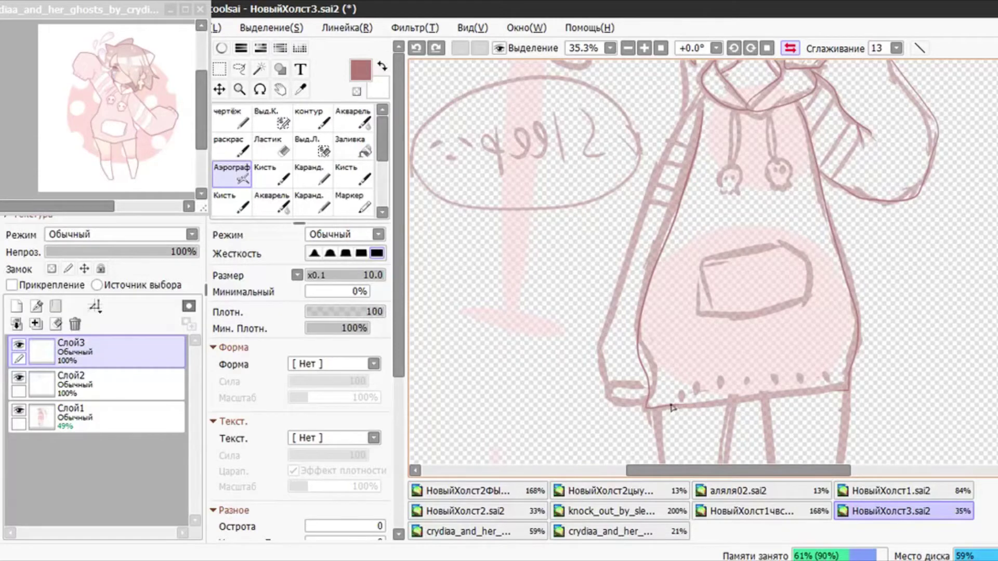
Unmirror the view and ink the hem, the hanging sleeve with its ribbed cuff, and the front pocket
left_click(790, 48)
left_click_drag(670, 245, 644, 302)
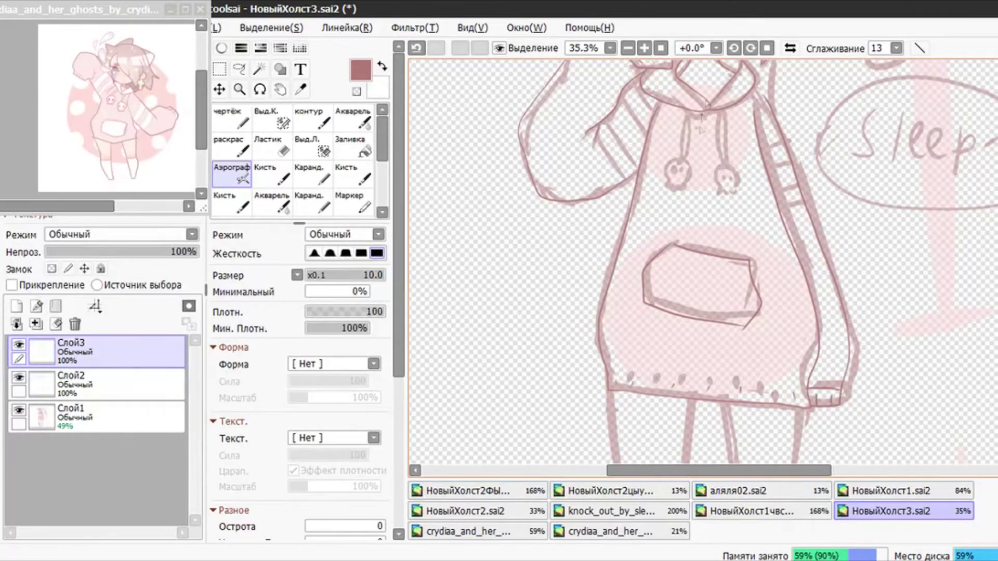
Ink the stripes on both sleeves and the two hood drawstrings with their skull charms
scroll(703, 103, "up", 1)
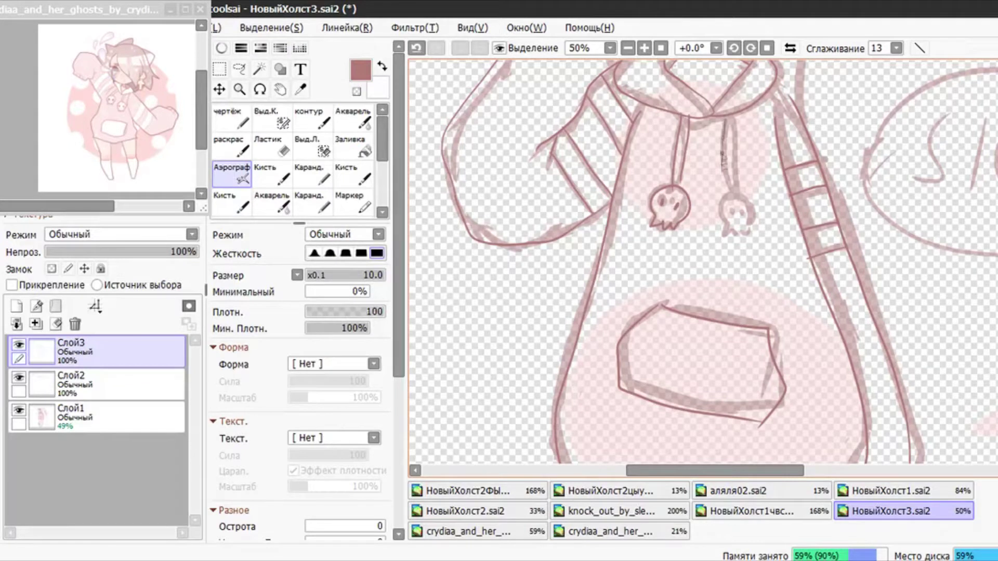
key("ctrl+z")
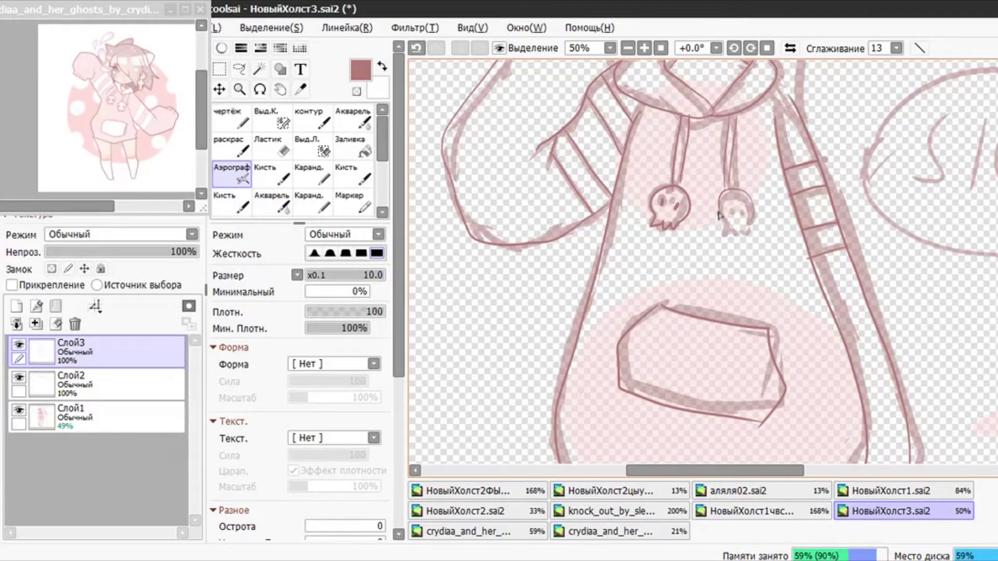
scroll(729, 191, "up", 13)
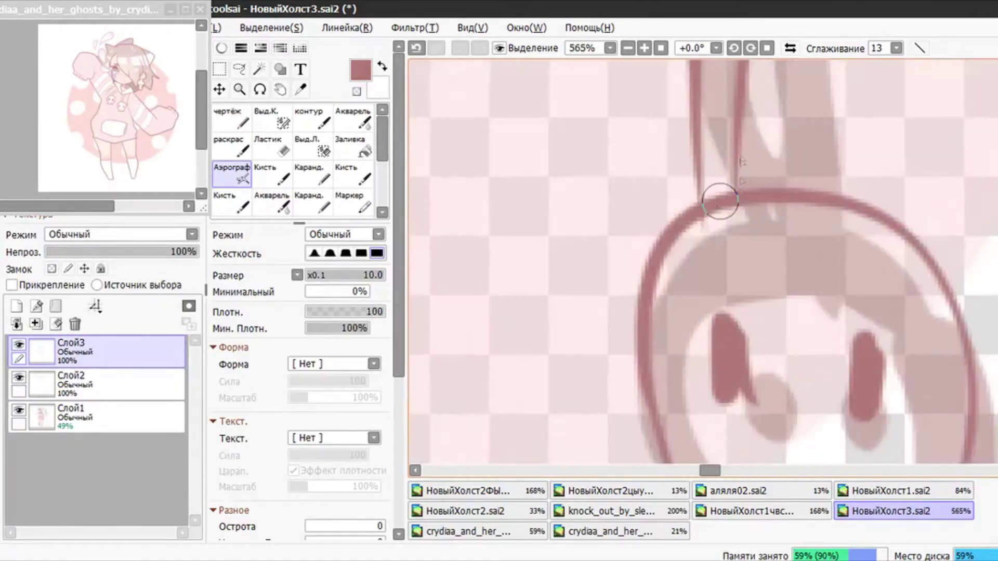
Redraw the drawstring lines where they meet the skull charm and the hood collar
scroll(720, 200, "down", 12)
scroll(738, 109, "up", 13)
key("ctrl+z")
left_click_drag(765, 138, 764, 191)
left_click_drag(696, 155, 695, 188)
scroll(696, 189, "down", 9)
scroll(583, 192, "up", 9)
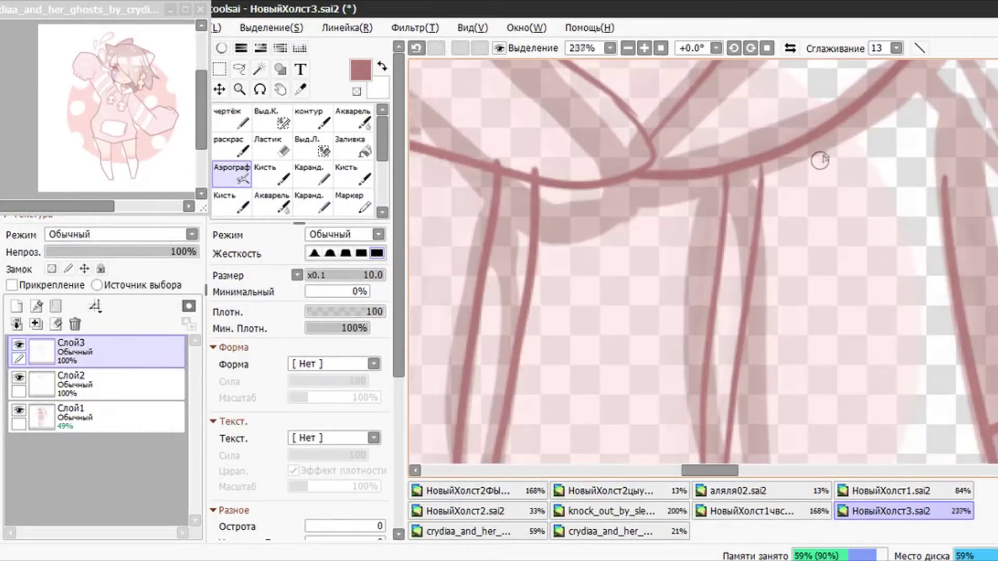
Erase the drawstring ends that cross the collar and skull outline, then switch back to the Аэрограф brush
scroll(693, 203, "down", 4)
key("e")
scroll(811, 158, "down", 5)
scroll(624, 143, "up", 2)
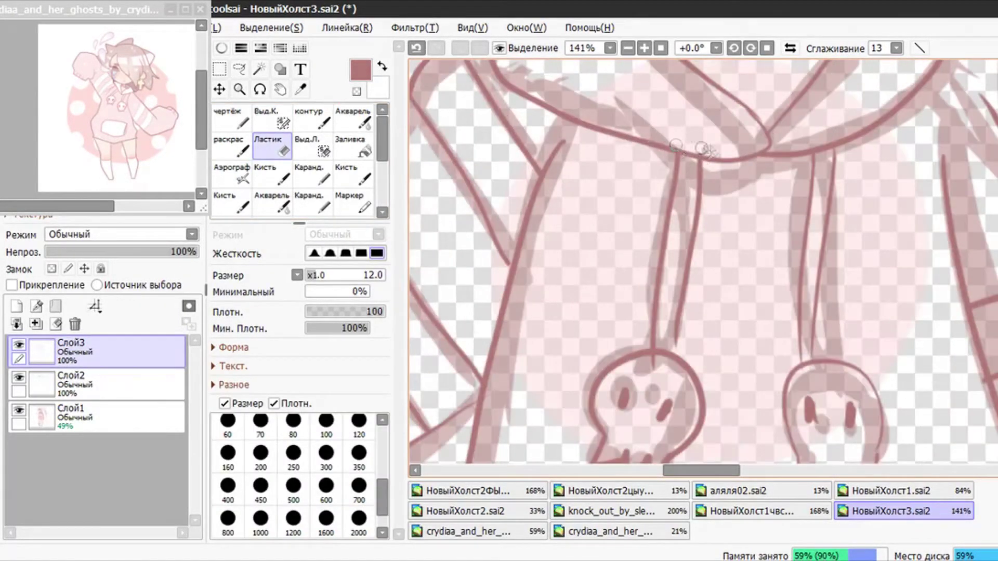
key("v")
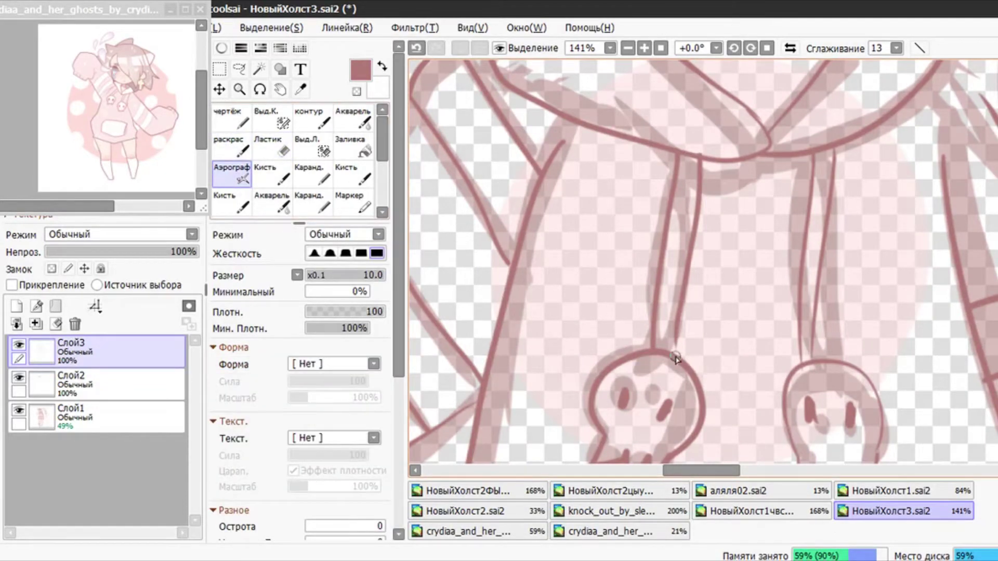
Extend the hanging sleeve's shoulder line so that it joins the hood collar's edge
scroll(690, 298, "down", 4)
scroll(778, 215, "up", 6)
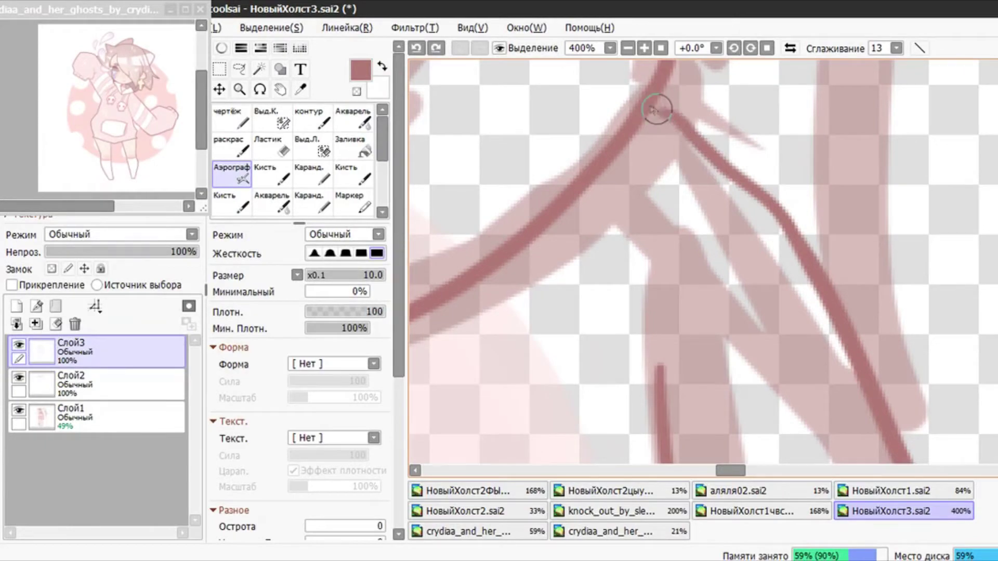
scroll(657, 105, "down", 4)
scroll(773, 115, "up", 3)
scroll(774, 115, "up", 2)
scroll(759, 151, "down", 5)
scroll(748, 179, "up", 2)
Erase the ear fur line that overshoots into the hair on Слой3 and return to the Аэрограф brush
key("e")
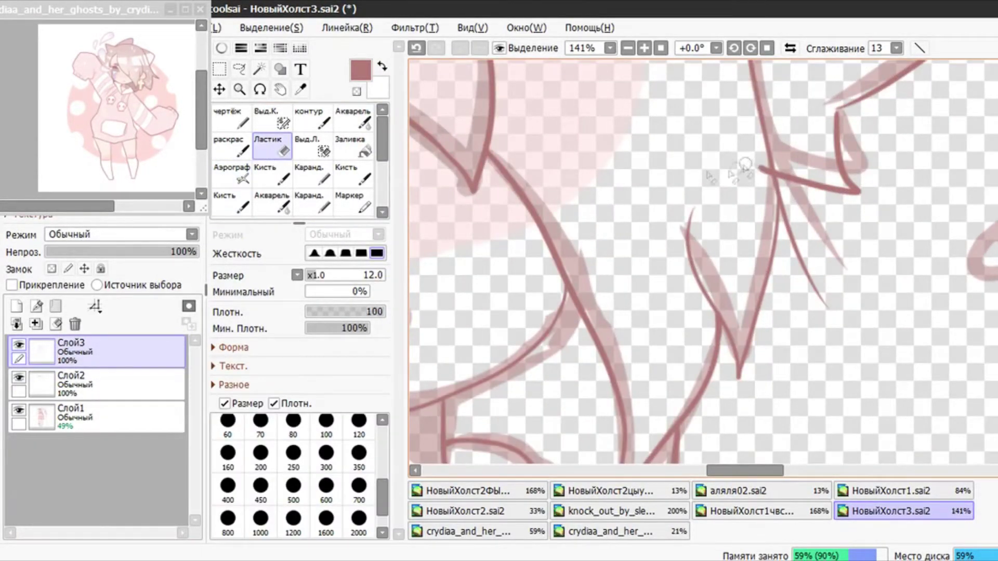
left_click(116, 384)
left_click(121, 353)
key("b")
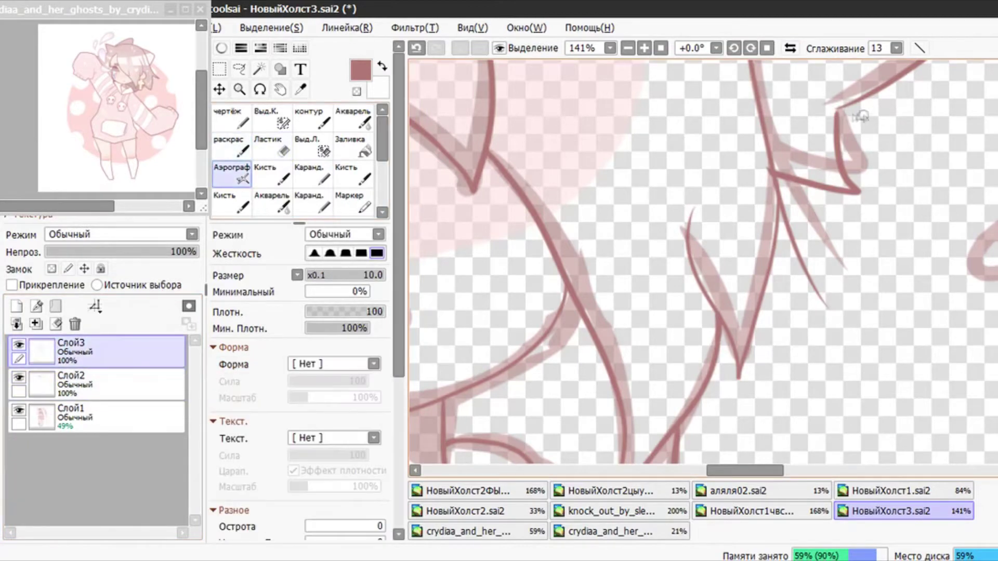
Erase the uneven stretch of the raised sleeve's curved upper outline on Слой3 and return to the Аэрограф brush
scroll(851, 122, "down", 9)
scroll(624, 120, "up", 8)
scroll(702, 171, "down", 3)
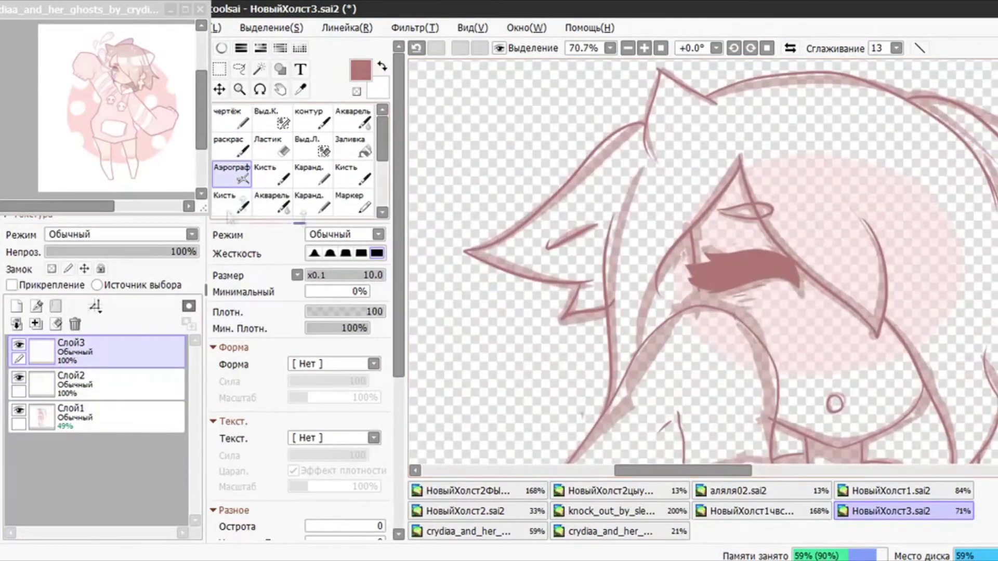
left_click(116, 385)
left_click(272, 146)
left_click(233, 177)
scroll(700, 312, "up", 7)
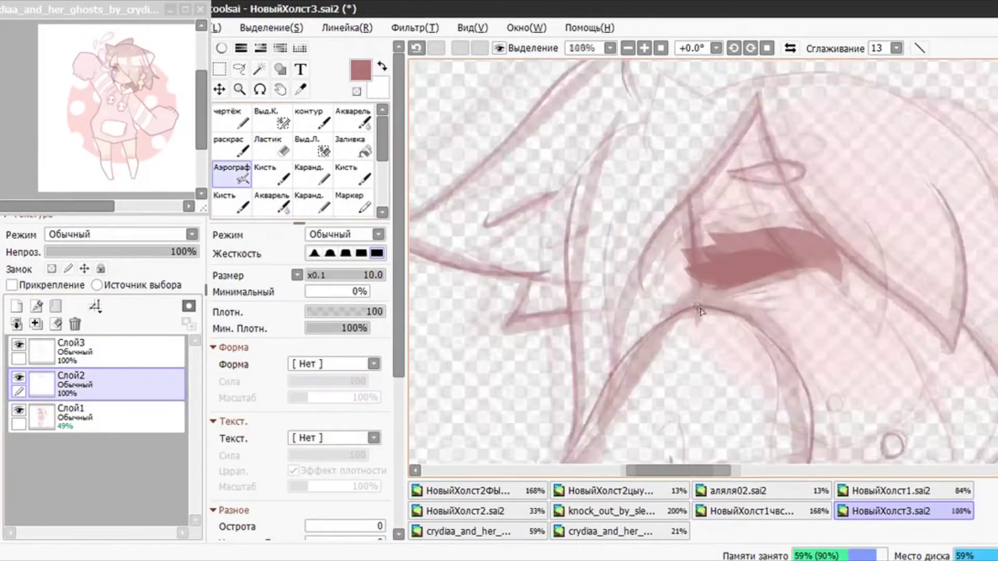
scroll(712, 218, "down", 9)
scroll(707, 267, "up", 13)
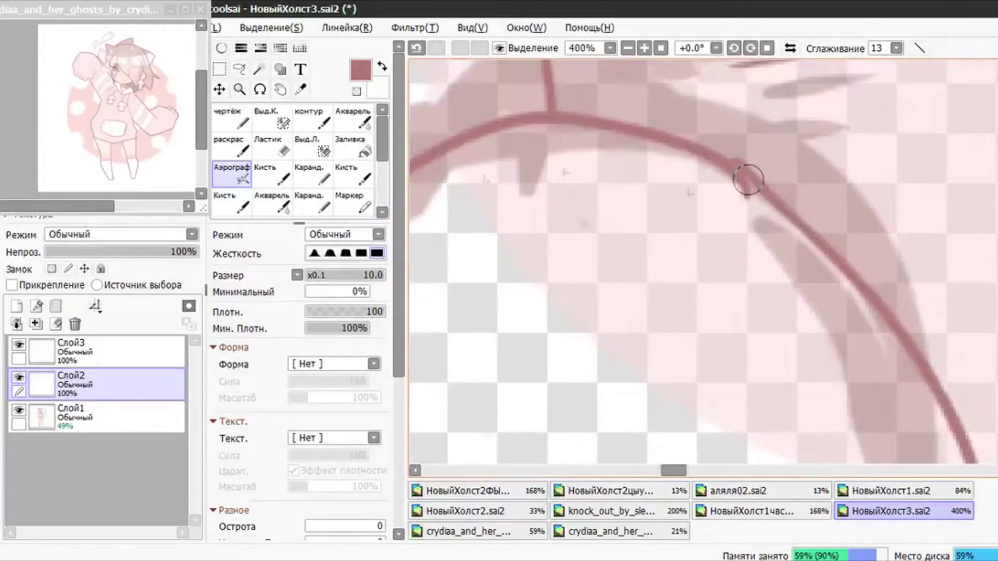
key("e")
left_click(735, 211, "ctrl+shift")
key("e")
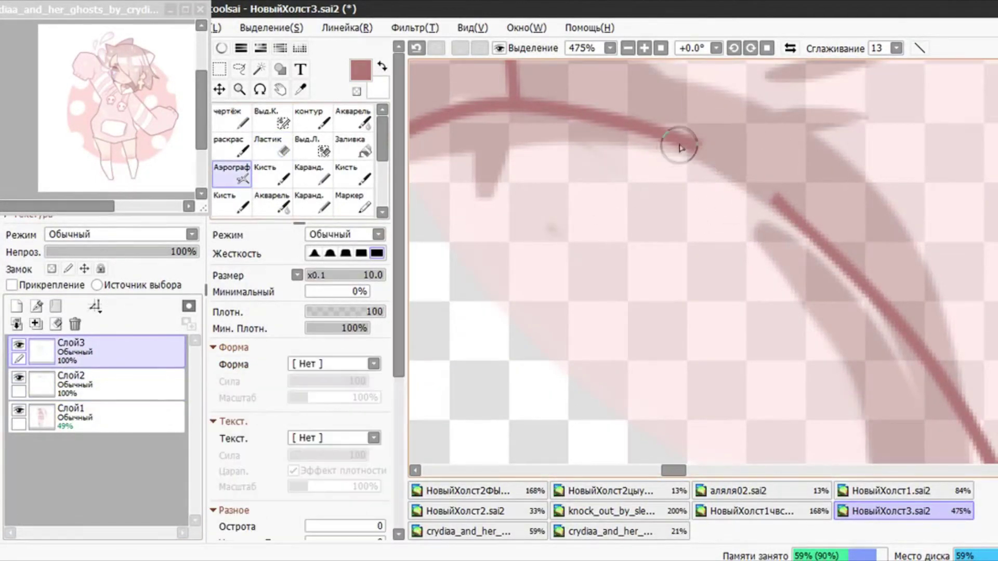
Ink the outlines of both legs from the hoodie hem down to the feet, following the sketch
scroll(674, 146, "down", 10)
scroll(785, 210, "up", 5)
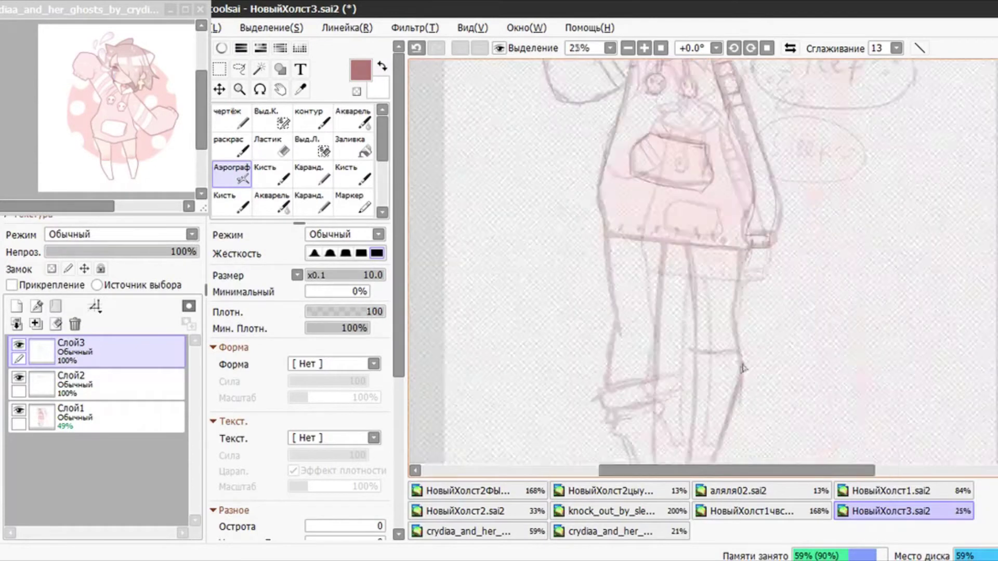
left_click(18, 325)
left_click_drag(677, 75, 662, 399)
key("ctrl+z")
left_click_drag(711, 85, 699, 416)
key("ctrl+z")
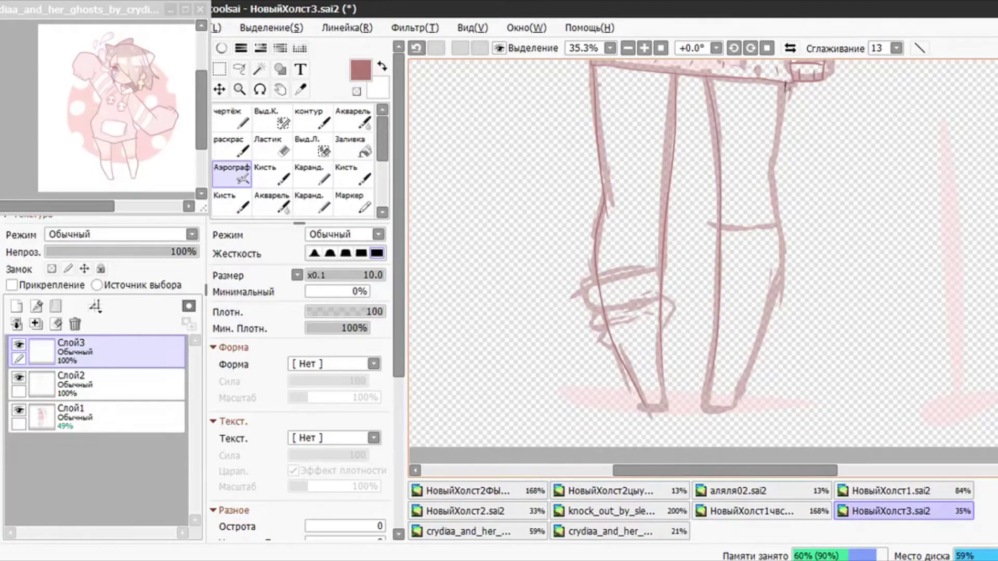
left_click_drag(779, 212, 738, 409)
Close the bottoms of both feet with short lines that join the leg outlines
scroll(726, 420, "up", 9)
left_click_drag(638, 275, 706, 381)
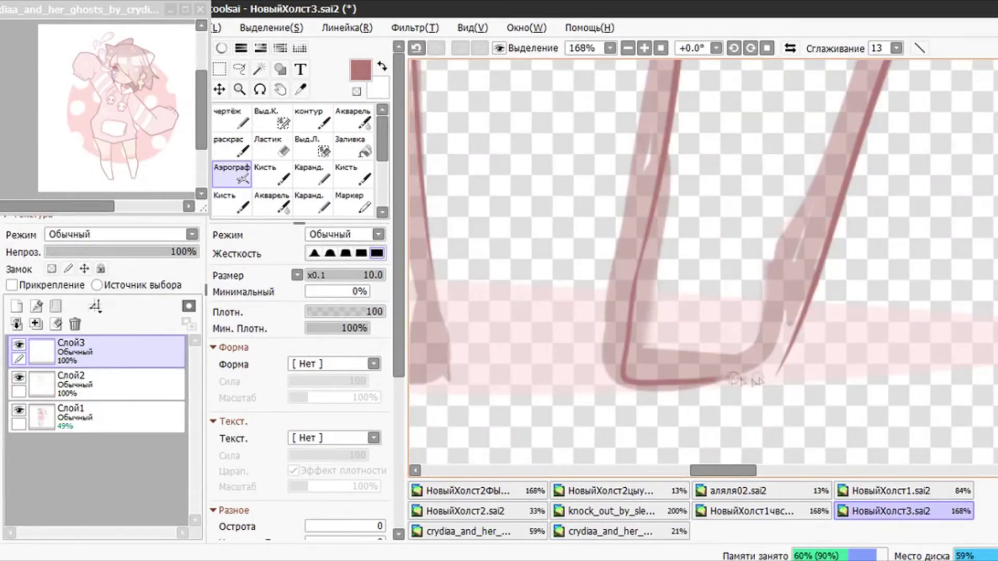
scroll(778, 368, "down", 8)
scroll(700, 359, "up", 10)
left_click_drag(642, 364, 774, 373)
left_click_drag(765, 213, 764, 372)
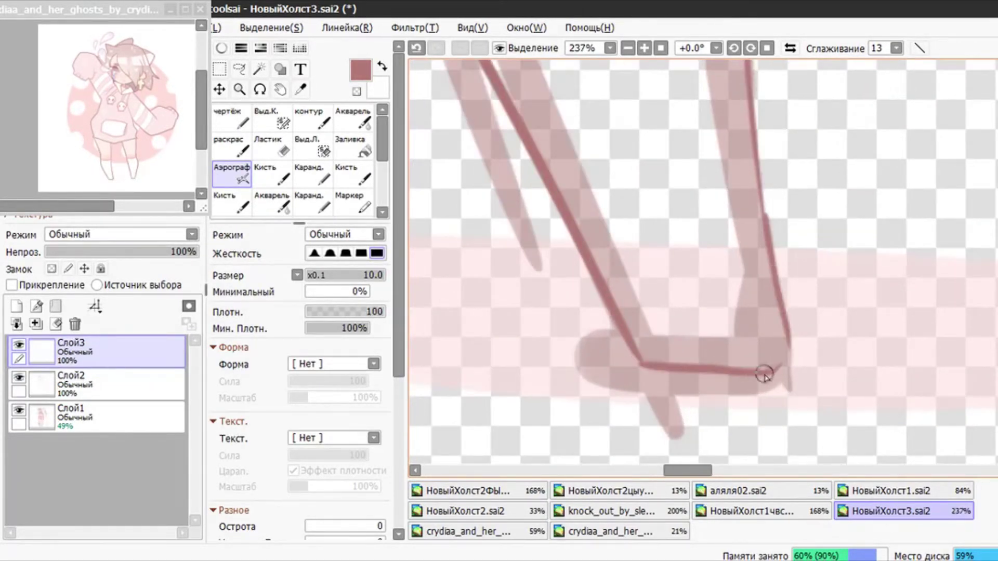
Ink the slouched sock with its folds and erase the leg lines inside it, then switch back to the Аэрограф brush
scroll(798, 306, "down", 7)
scroll(798, 307, "down", 8)
scroll(739, 179, "up", 4)
scroll(738, 180, "down", 3)
scroll(739, 180, "down", 7)
scroll(752, 306, "up", 13)
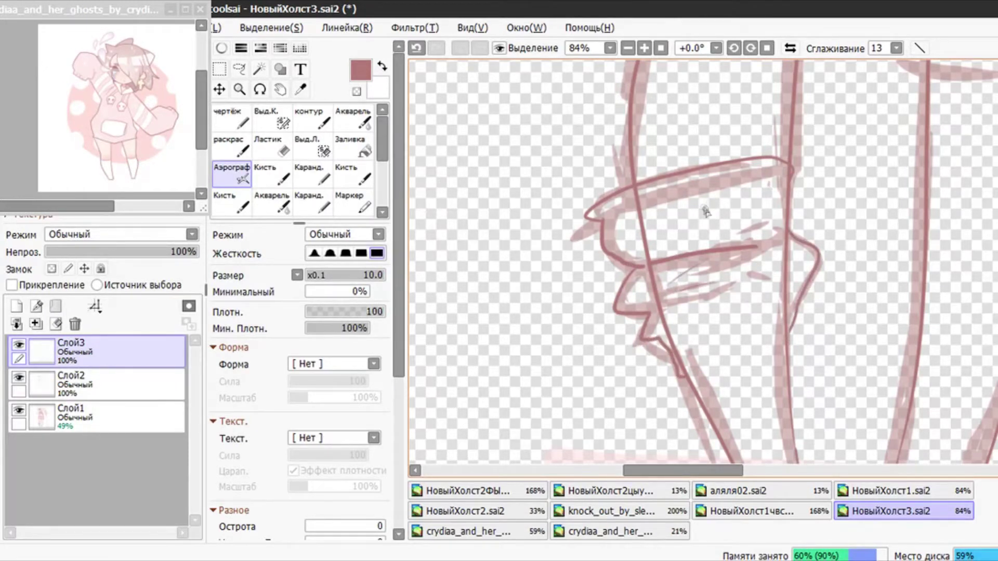
key("e")
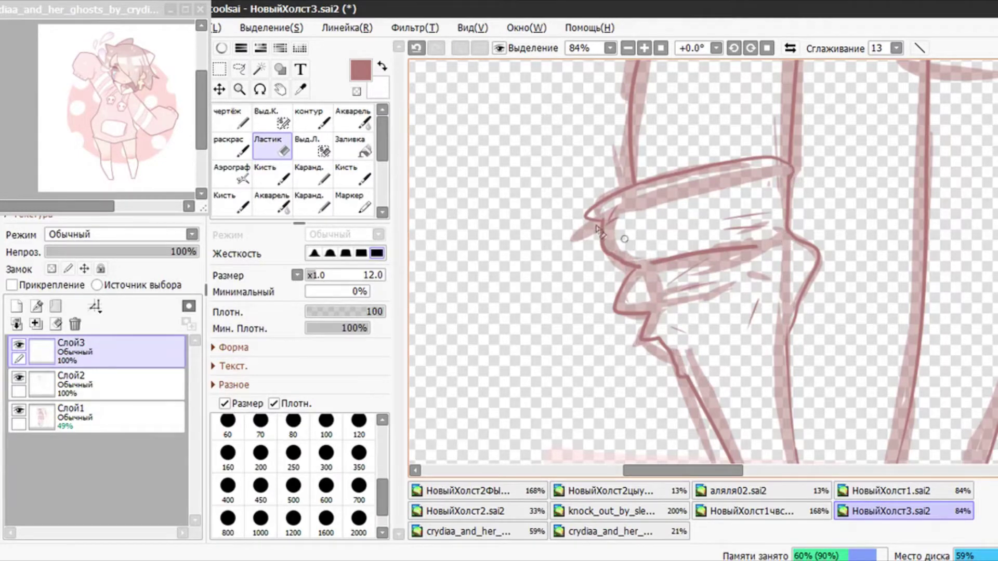
left_click(235, 176)
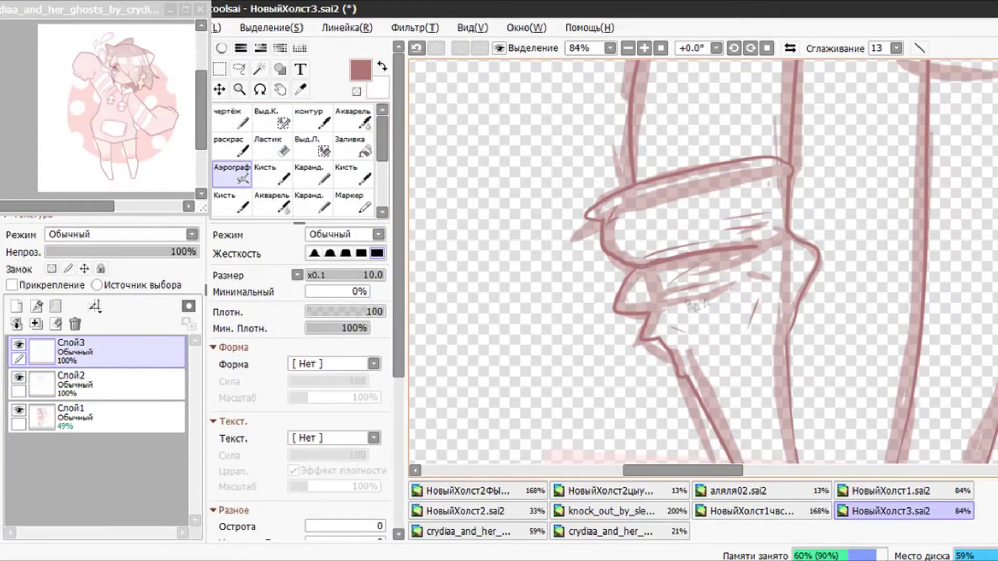
Ink the top edge of the sock as a curved line across the other leg below the knee
scroll(692, 306, "down", 2)
scroll(693, 164, "up", 4)
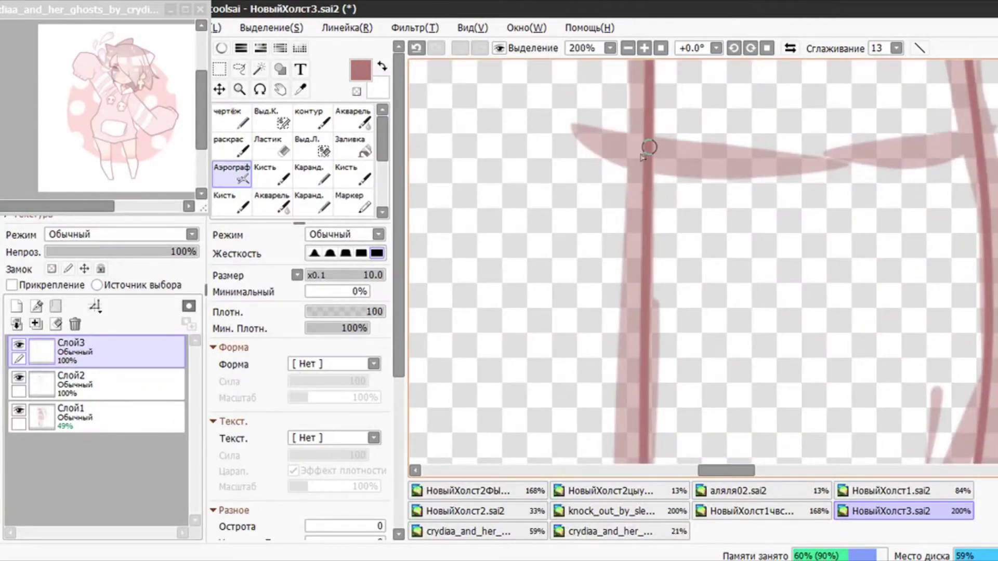
left_click_drag(646, 152, 968, 134)
scroll(774, 232, "down", 6)
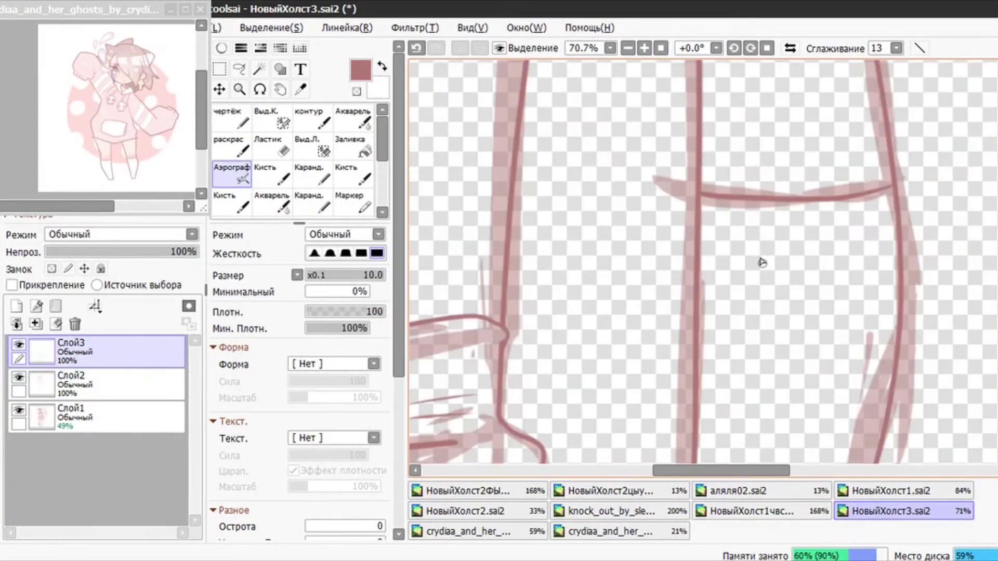
Ink the thought bubble with its small trailing circles, the word "sleep" and a little sleepy face inside
scroll(814, 128, "up", 1)
scroll(686, 94, "up", 3)
mouse_move(683, 96)
left_mouse_down()
mouse_move(670, 129)
mouse_move(685, 96)
left_mouse_up()
left_click_drag(761, 94, 771, 96)
key("ctrl+z")
mouse_move(839, 193)
left_mouse_down()
mouse_move(858, 186)
mouse_move(826, 206)
left_mouse_up()
scroll(809, 156, "down", 9)
scroll(920, 249, "up", 5)
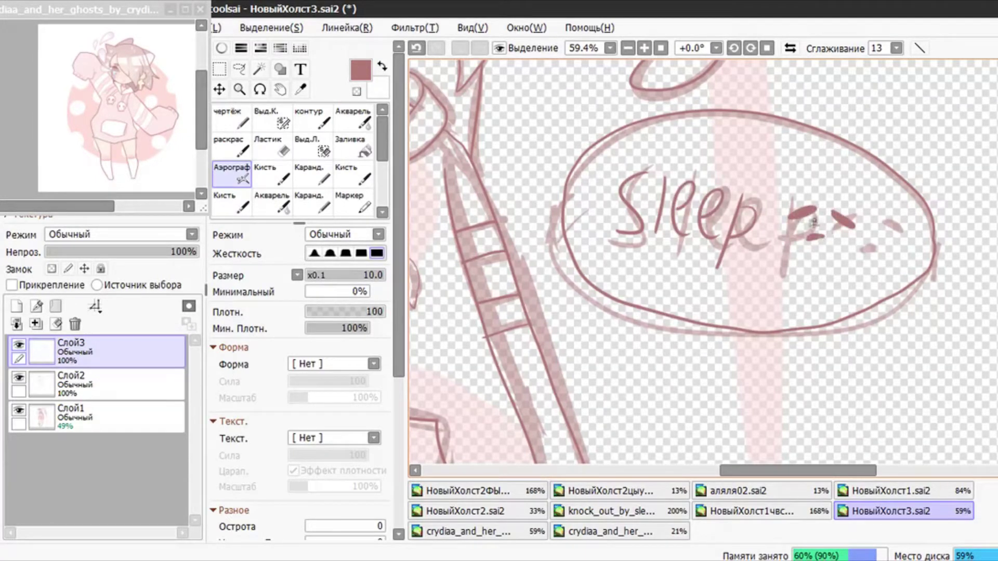
Select only the little face in the thought bubble and enlarge it with a free transform
left_click(270, 147)
mouse_move(823, 237)
left_mouse_down()
mouse_move(785, 269)
mouse_move(243, 81)
left_mouse_up()
left_click(234, 171)
scroll(773, 285, "down", 3)
left_click(239, 69)
left_click(220, 69)
left_click(274, 232)
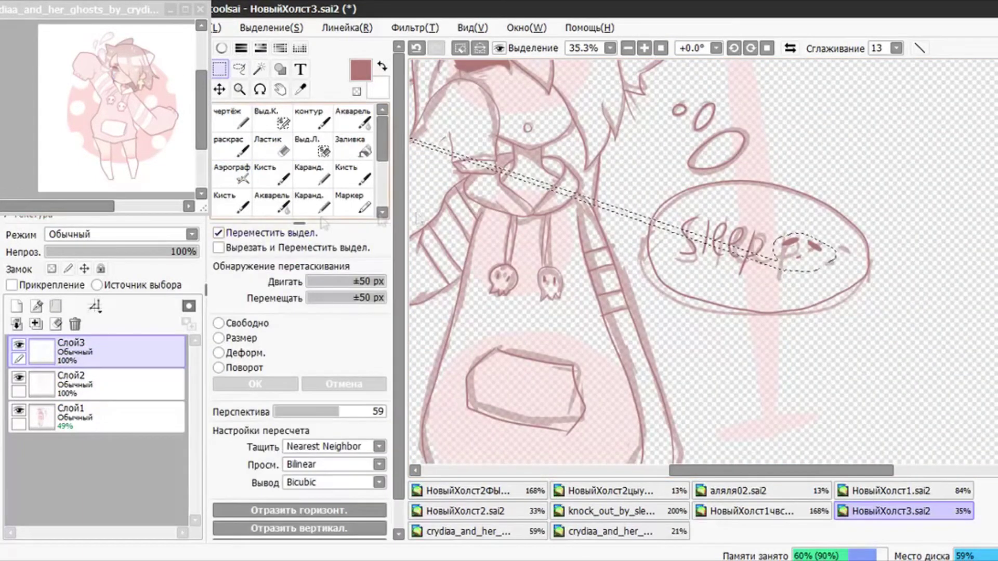
left_click(318, 148)
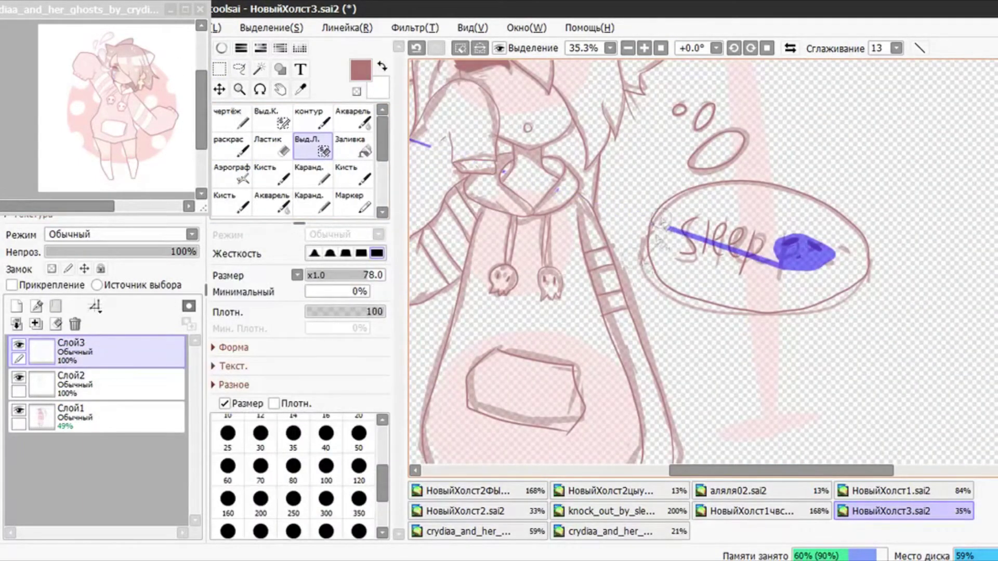
key("ctrl+t")
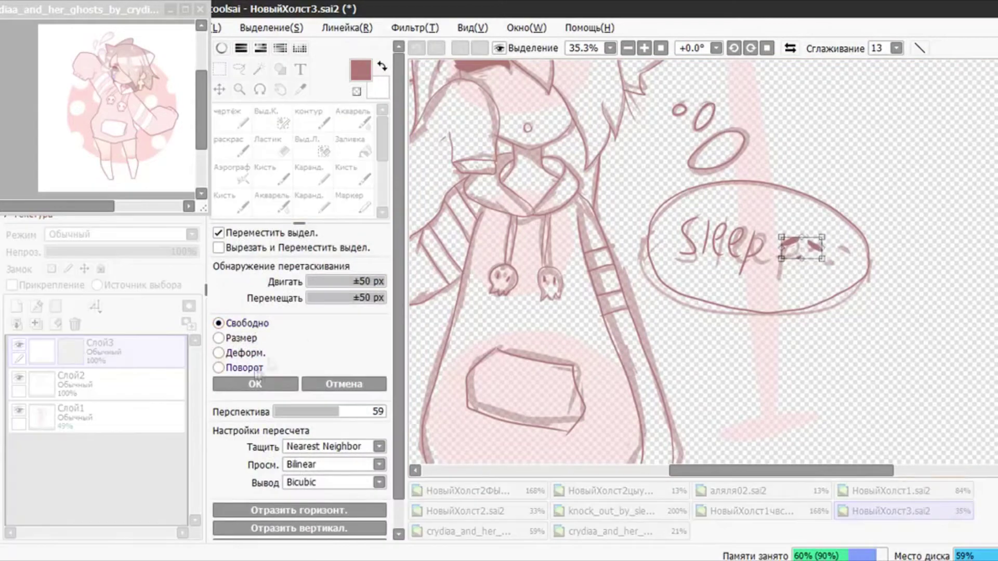
key("Return")
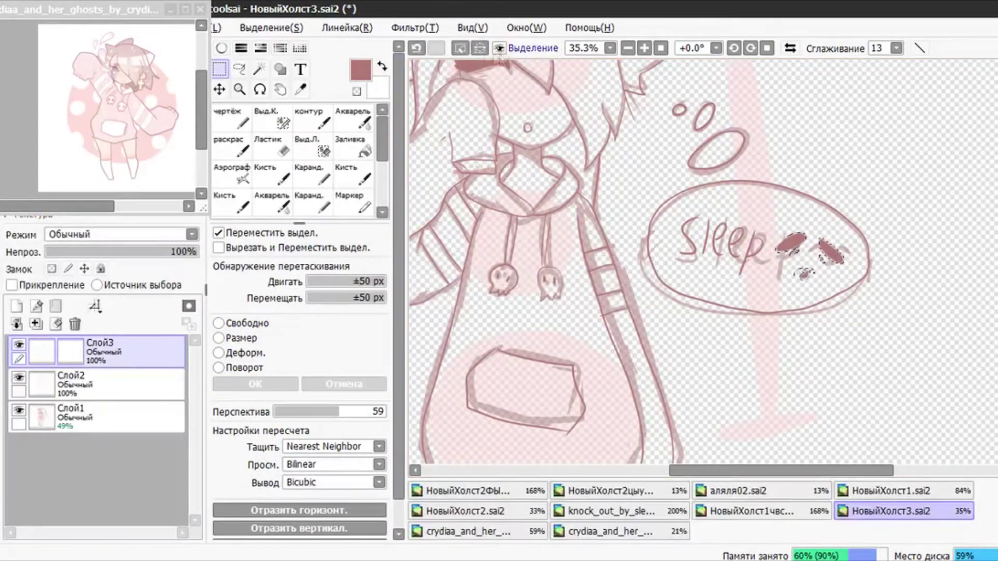
Merge Слой3 down into Слой2 and hide the Слой1 sketch layer
scroll(850, 210, "down", 4)
left_click(17, 327)
left_click(19, 379)
scroll(670, 203, "up", 6)
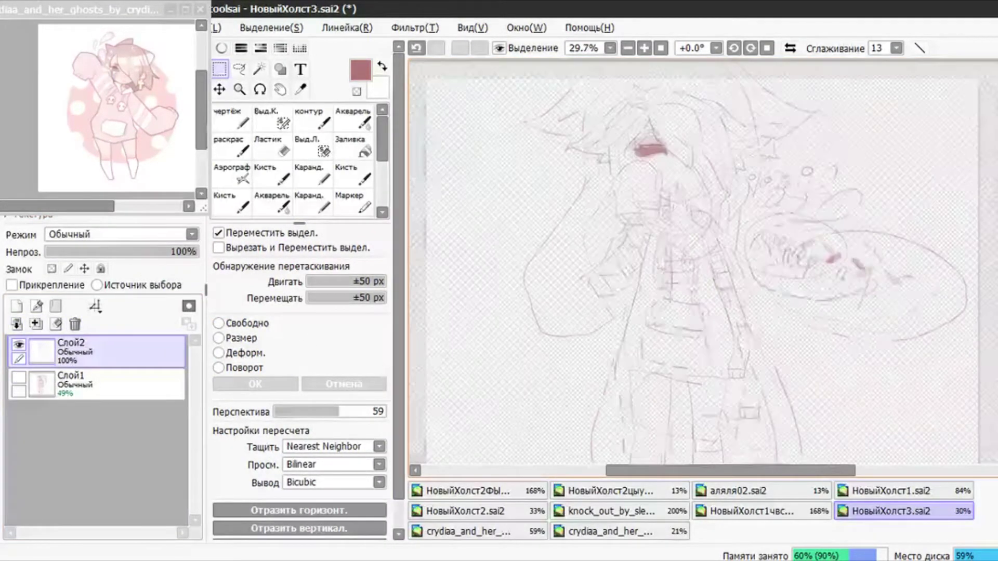
scroll(683, 286, "down", 6)
scroll(695, 367, "up", 4)
Add a new layer clipped to Слой2 and another new layer directly above Слой1, then make Слой2 active
left_click(17, 307)
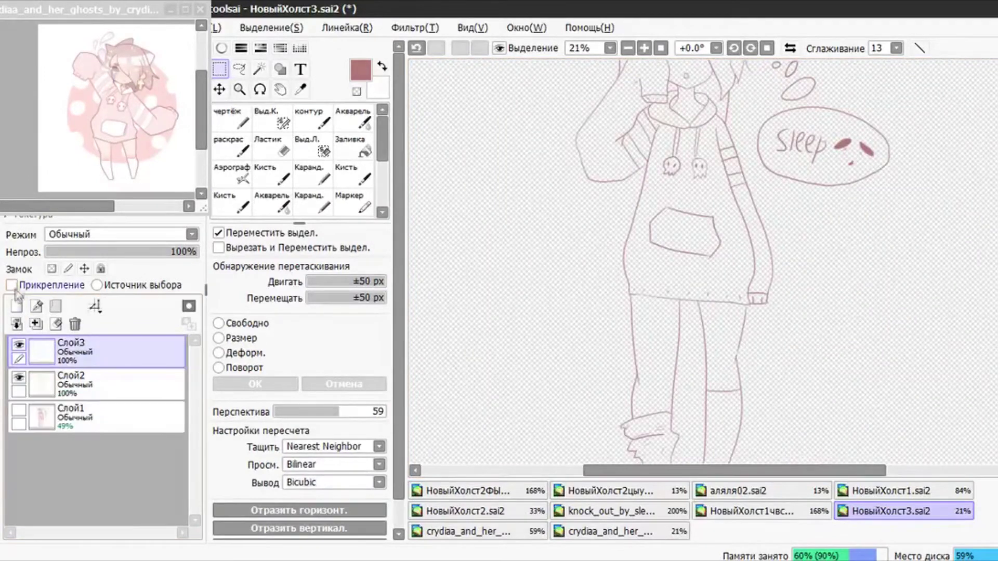
left_click(12, 285)
left_click(52, 416)
left_click(17, 306)
left_click(55, 386)
left_click(259, 70)
scroll(652, 263, "down", 4)
scroll(677, 329, "up", 4)
left_click(632, 307)
left_click(699, 307)
key("ctrl+d")
Close the gaps in the leg outlines at the knee and hoodie hem on Слой2 with the Аэрограф brush
left_click(232, 173)
scroll(672, 316, "up", 8)
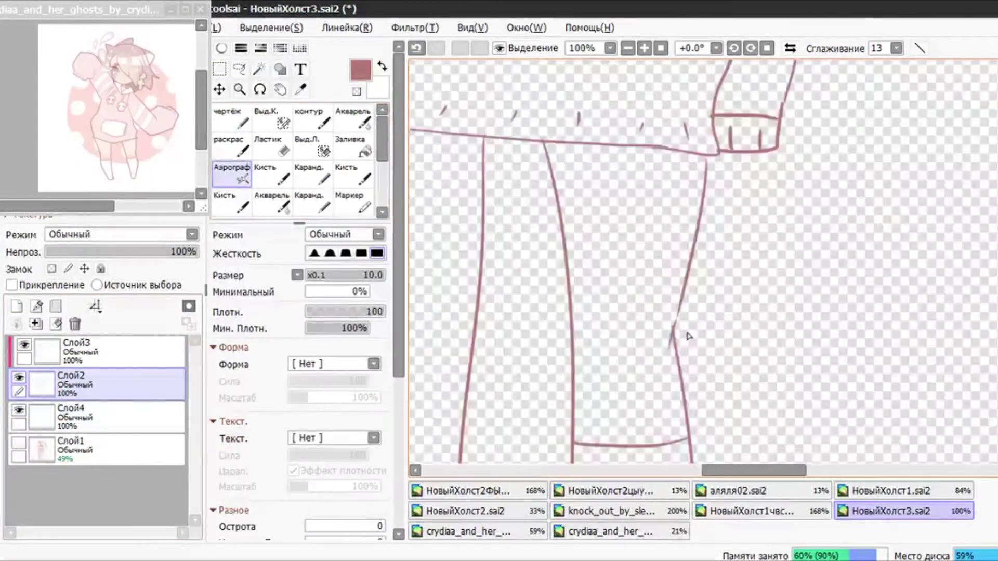
scroll(668, 314, "down", 4)
scroll(676, 260, "up", 1)
scroll(688, 183, "up", 5)
scroll(707, 235, "down", 7)
scroll(710, 233, "down", 3)
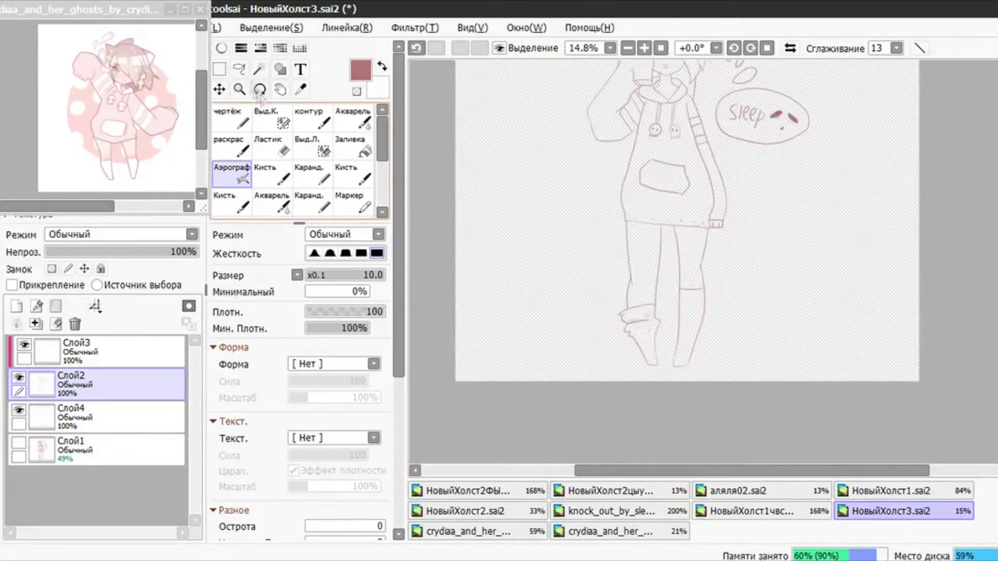
Select the face, neck and bare parts of both legs on Слой2 with the Magic Wand
left_click(259, 70)
left_click(645, 260)
left_click(696, 246)
scroll(676, 234, "down", 2)
scroll(671, 207, "up", 4)
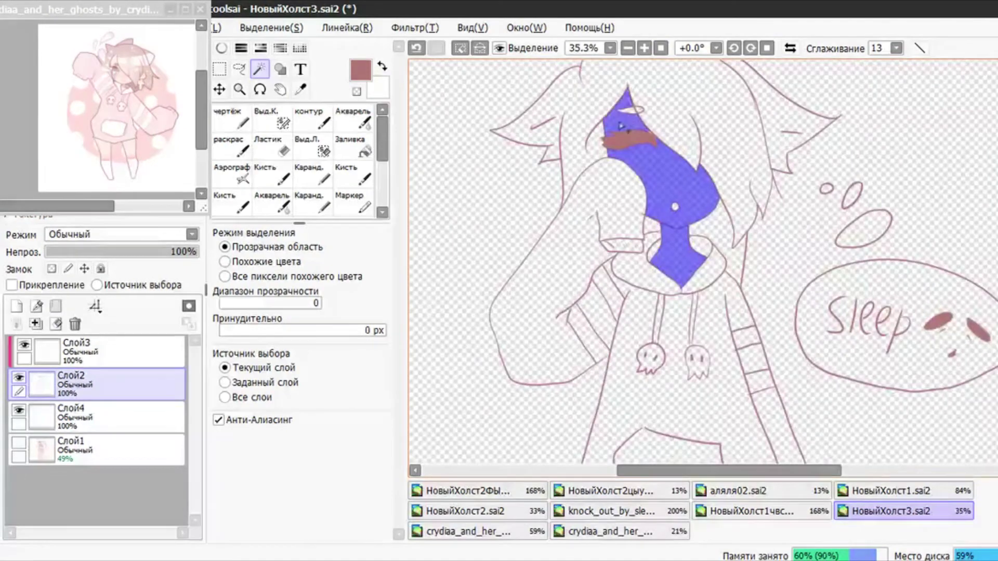
Extend the skin selection over the eye, facial details and leg edges with the Выд.К. brush at size 37
left_click(268, 118)
scroll(728, 262, "up", 2)
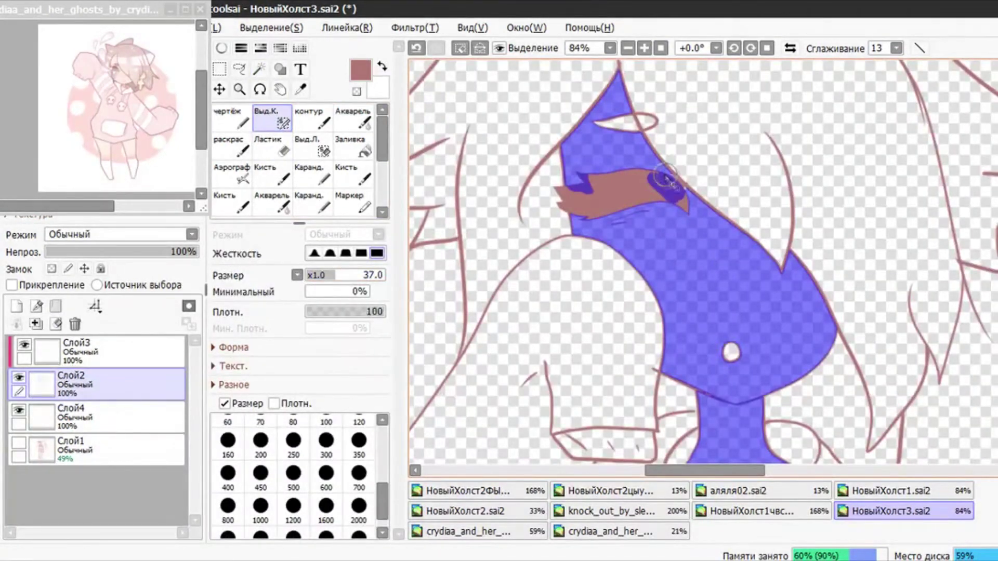
scroll(728, 343, "down", 3)
scroll(734, 354, "up", 4)
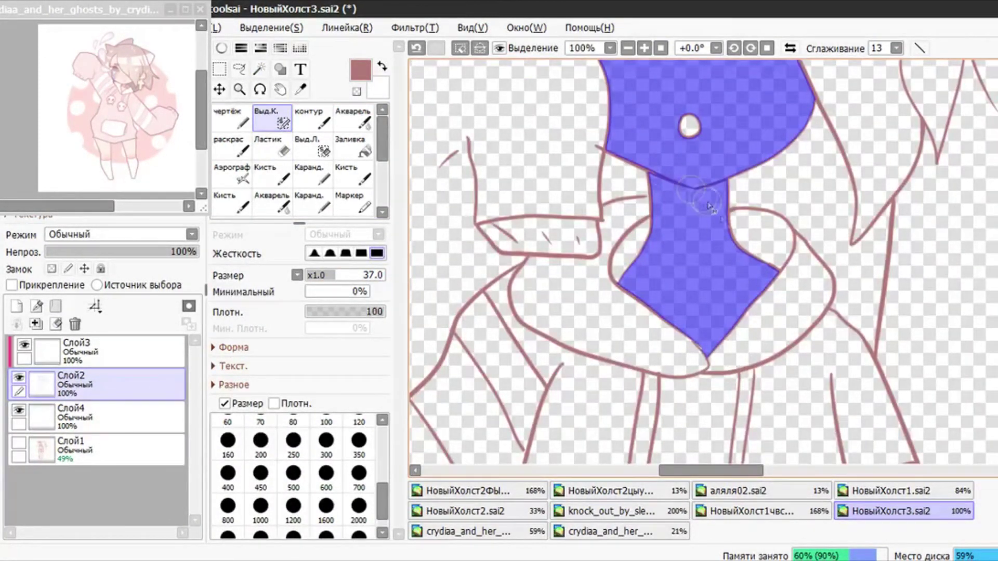
scroll(761, 268, "down", 5)
scroll(598, 233, "up", 4)
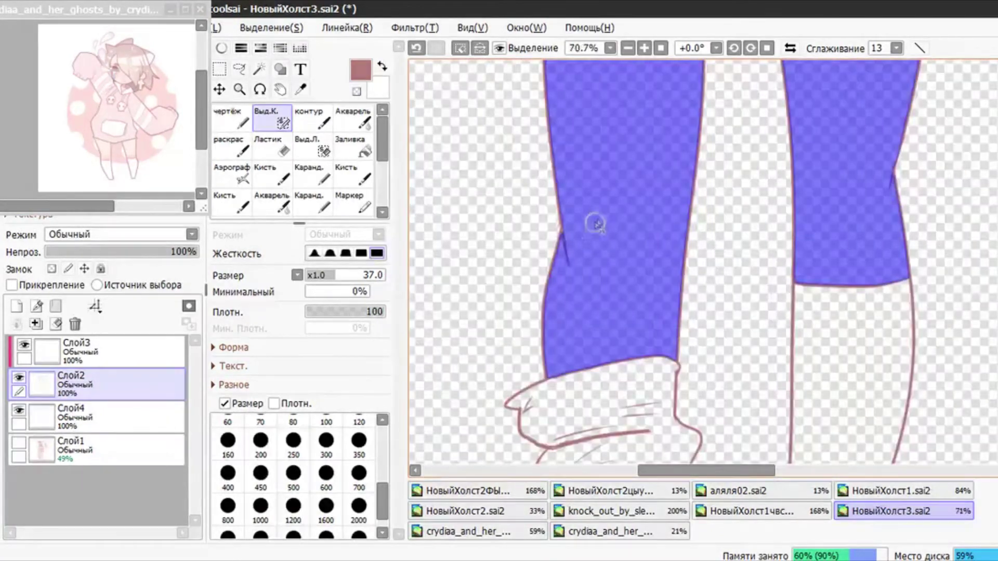
scroll(693, 212, "down", 2)
scroll(848, 210, "up", 7)
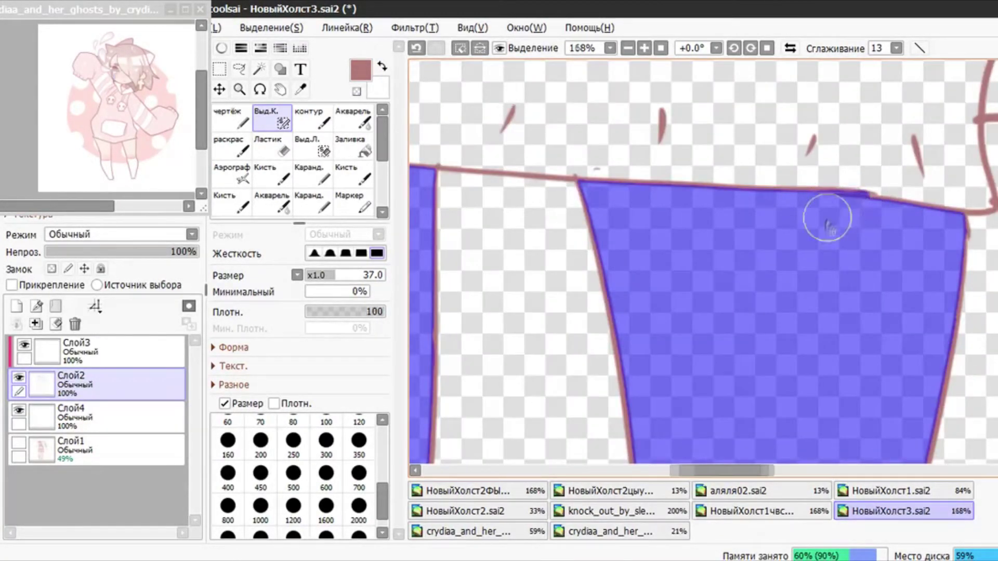
Sample the pale skin colour from the reference picture and fill the selected face, neck and legs with it on Слой4
scroll(838, 209, "down", 14)
scroll(825, 206, "up", 4)
left_click(149, 416)
left_click(354, 147)
left_click(118, 84)
scroll(118, 83, "up", 3)
scroll(118, 84, "up", 12)
scroll(113, 74, "down", 13)
scroll(88, 162, "up", 12)
right_click(99, 157)
left_click(757, 312)
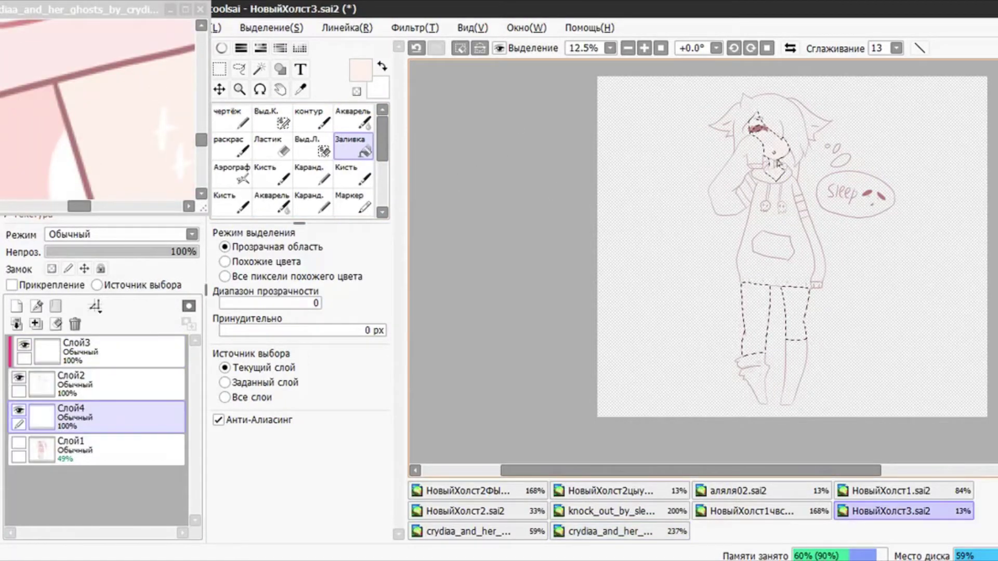
left_click(776, 169)
Clear the skin selection and select the hair and animal ears on Слой2 with the Magic Wand
left_click(147, 384)
left_click(260, 69)
left_click(117, 123)
scroll(117, 124, "down", 13)
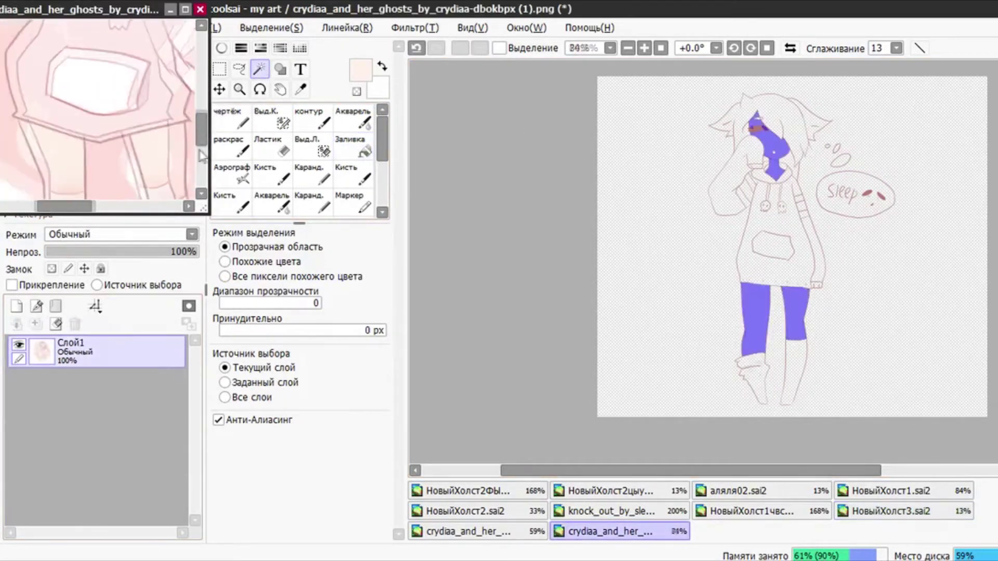
left_click(484, 64)
left_click(463, 51)
left_click(806, 124)
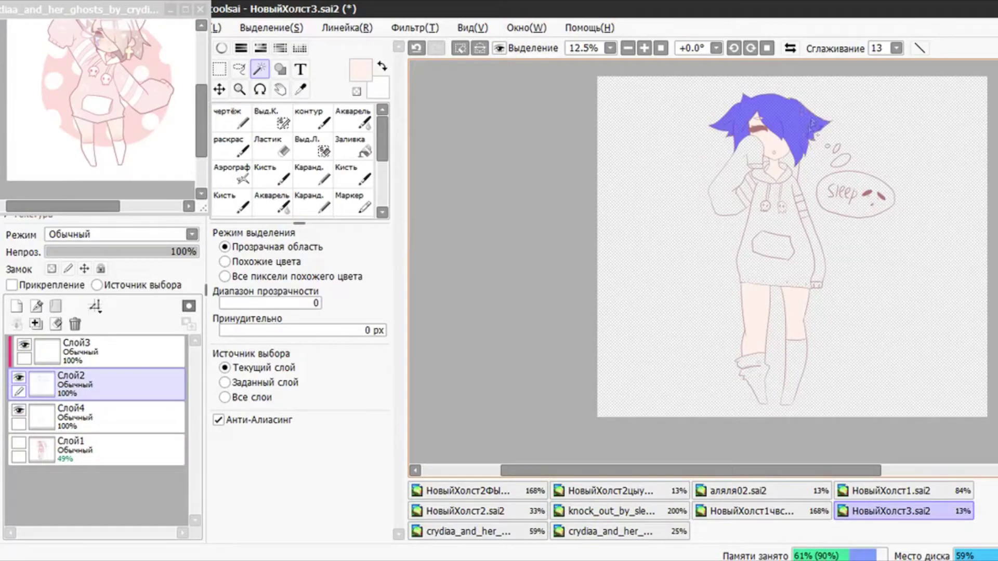
Extend the hair selection over the strand lines, ear details and narrow tips with the Выд.К. brush at size 37
left_click(267, 121)
scroll(784, 102, "up", 7)
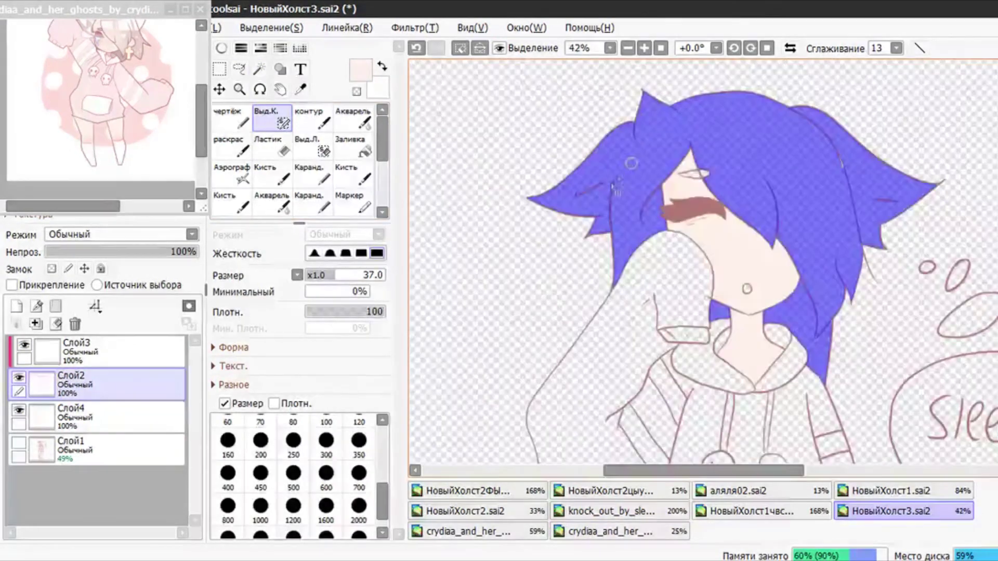
scroll(811, 312, "up", 5)
scroll(770, 237, "down", 4)
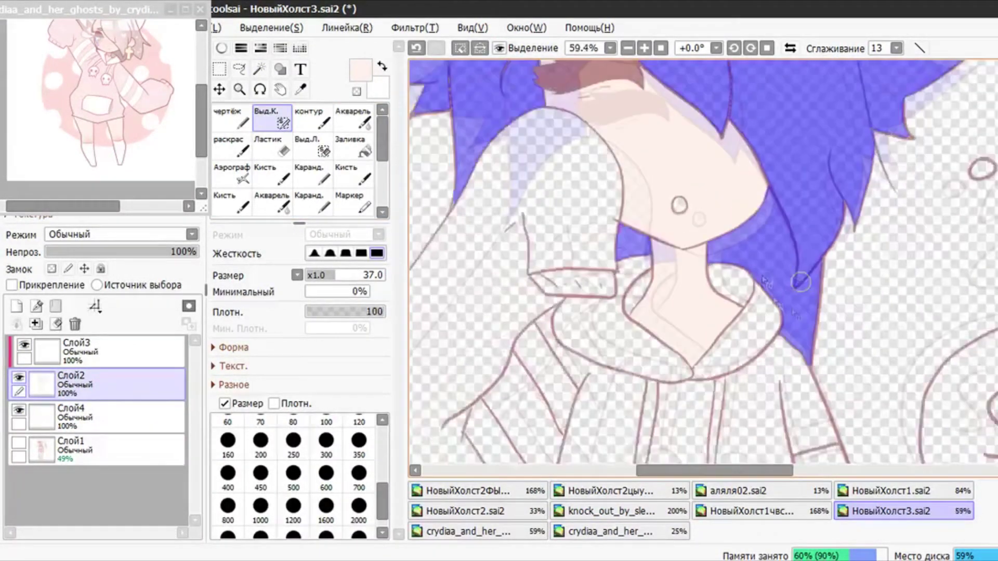
scroll(494, 139, "up", 8)
scroll(657, 293, "down", 1)
scroll(659, 293, "down", 4)
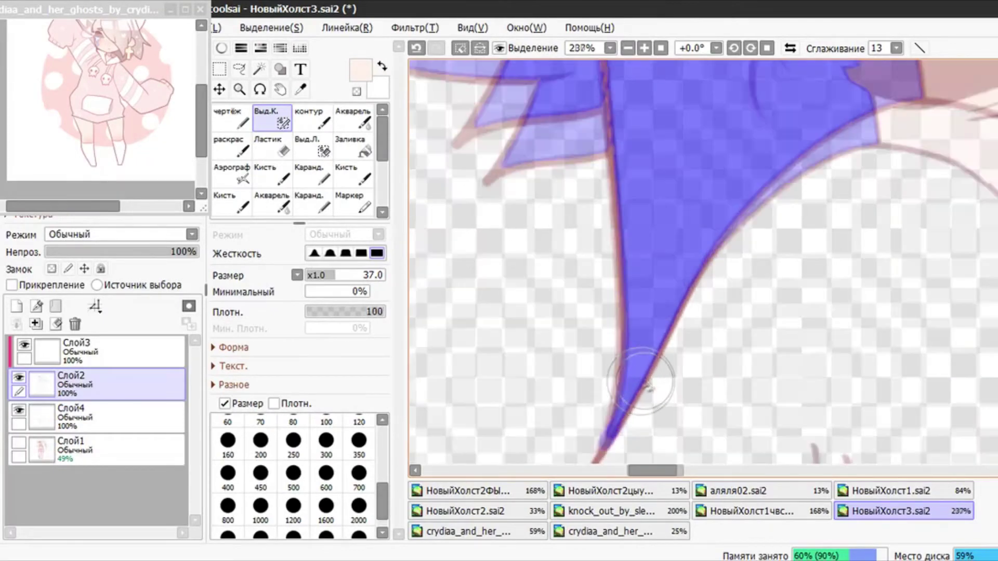
scroll(728, 283, "down", 1)
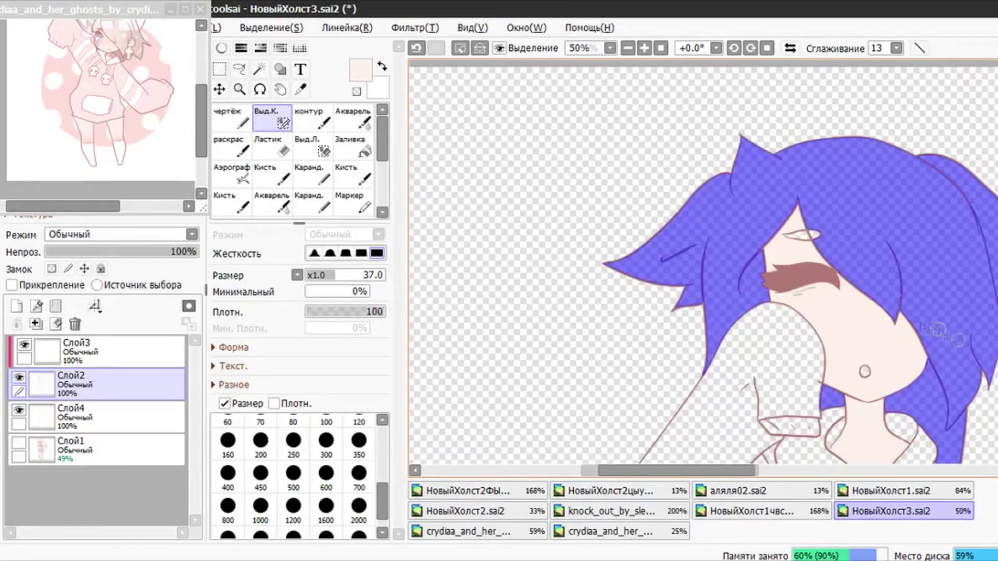
scroll(868, 179, "up", 3)
scroll(842, 208, "down", 4)
scroll(812, 202, "up", 3)
scroll(811, 285, "down", 7)
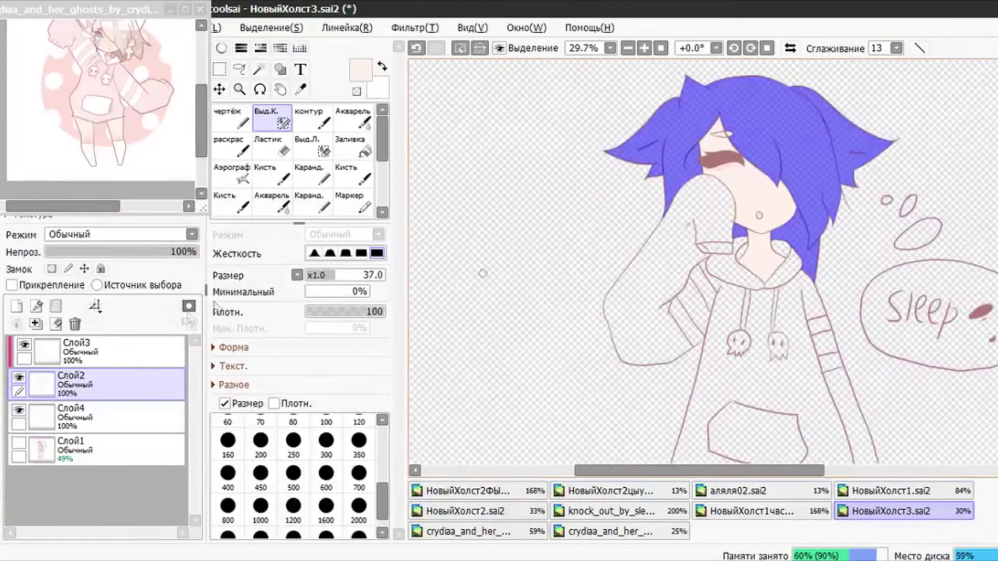
Sample the muted pink hair colour from the reference picture and fill the selected hair and animal ears with it on Слой4
left_click(150, 418)
left_click(354, 148)
left_click(133, 41)
scroll(123, 52, "up", 13)
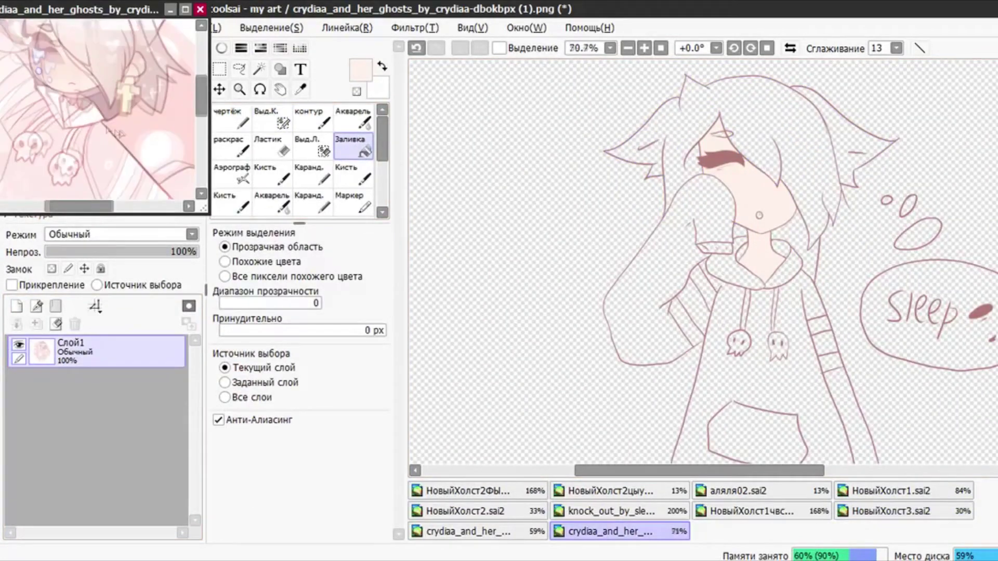
right_click(122, 65)
left_click(802, 214)
left_click(802, 214)
left_click(740, 232)
Check the eyebrow in the reference, extend the hair selection over it on Слой2 with the Magic Wand, and set the Выд.К. brush to size 12
left_click(59, 172)
scroll(60, 171, "down", 11)
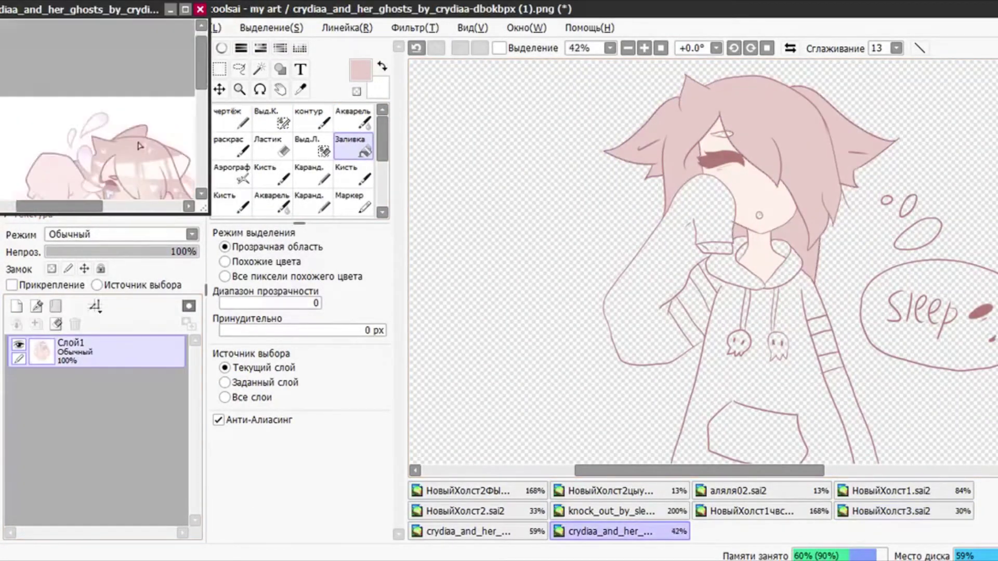
scroll(106, 103, "up", 13)
left_click(579, 273)
left_click(122, 385)
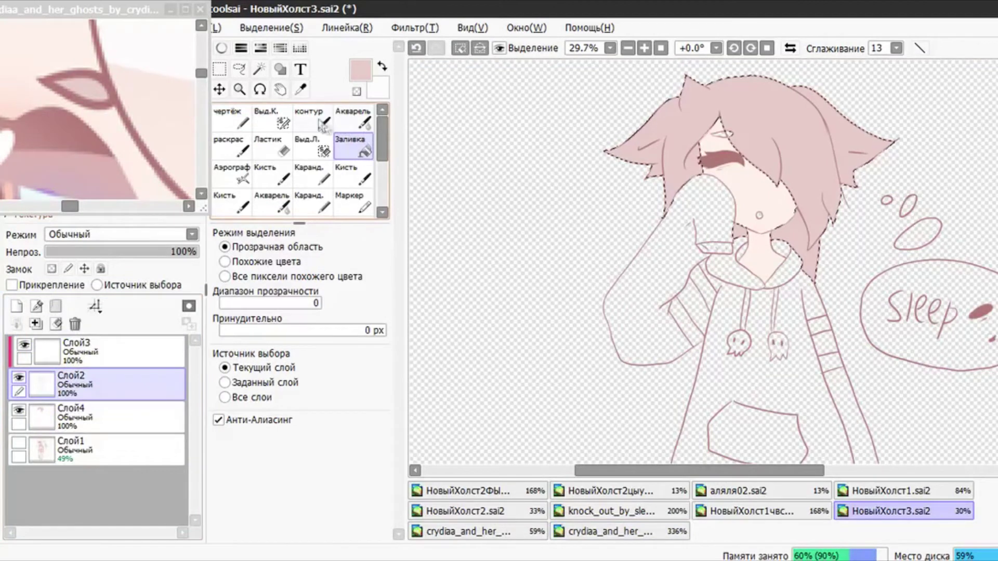
left_click(260, 69)
left_click(416, 48)
scroll(731, 134, "up", 9)
left_click(725, 135)
left_click(684, 137)
left_click(272, 118)
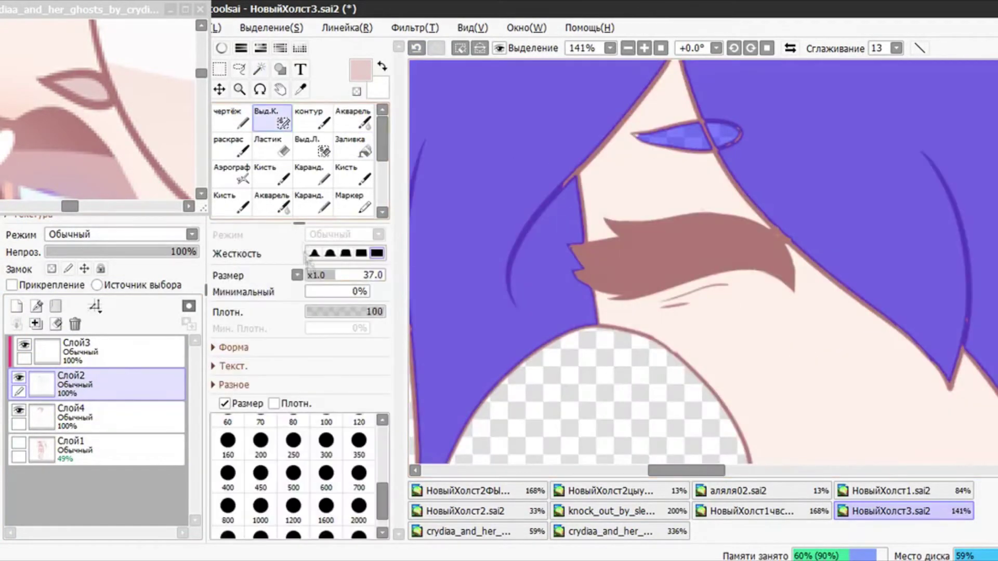
left_click(308, 275)
Fill the newly selected eyebrow and surrounding hair with the muted pink hair colour on Слой4
left_click(122, 417)
left_click(353, 146)
left_click(525, 137)
left_click(684, 137)
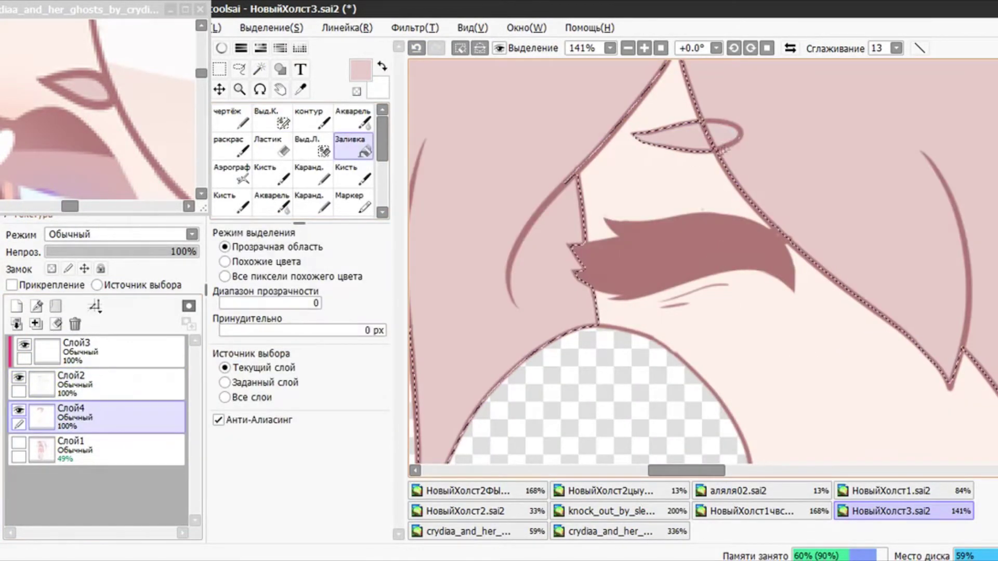
Clear the hair selection and select the hoodie's body and raised sleeve on Слой2 with the Magic Wand
left_click(83, 385)
left_click(259, 69)
left_click(460, 48)
scroll(735, 244, "down", 18)
scroll(752, 357, "up", 3)
left_click(775, 266)
left_click(675, 180)
Check the hoodie in the reference picture and add the remaining sleeve part and both cuffs to the hoodie selection
left_click(154, 105)
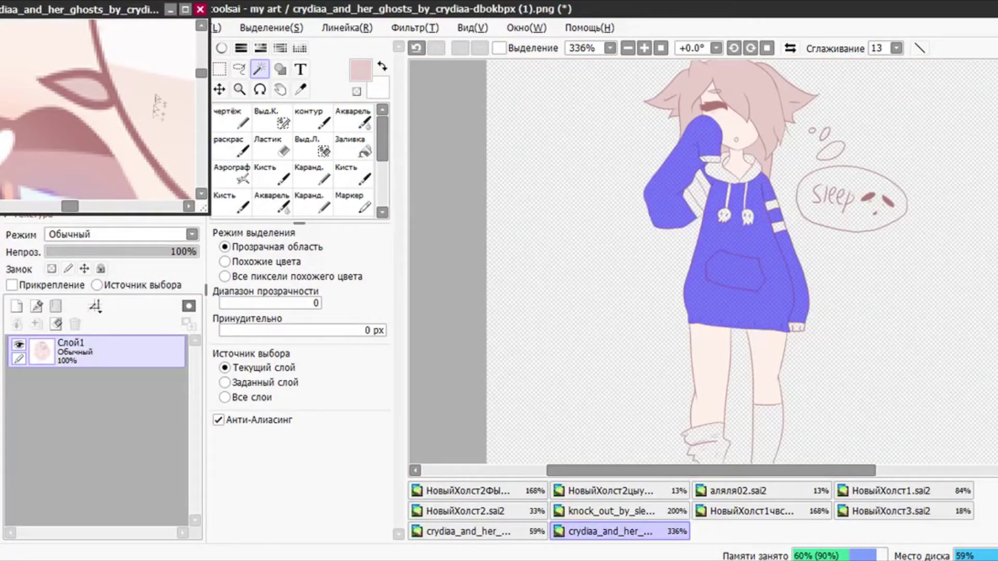
scroll(154, 105, "down", 17)
scroll(150, 106, "up", 5)
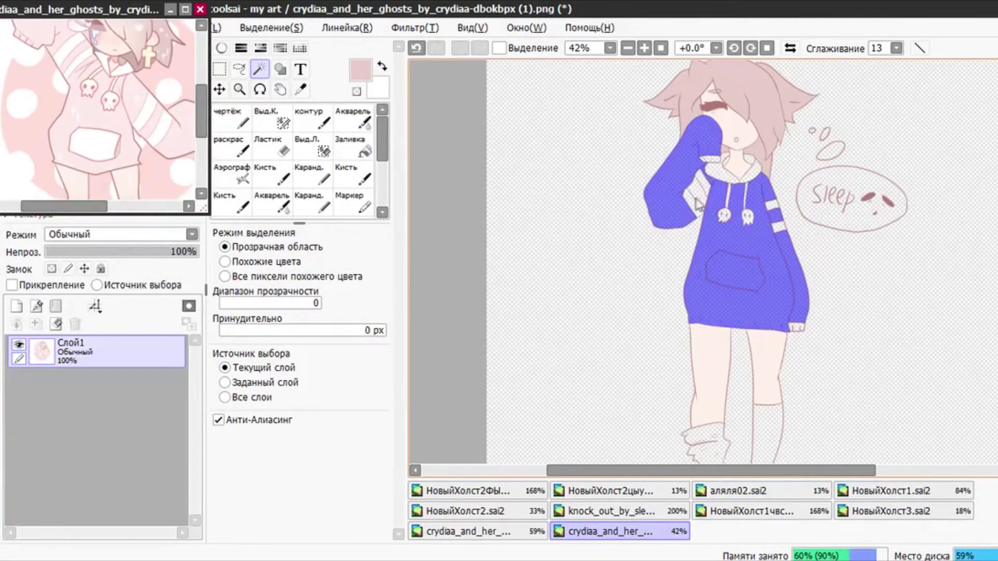
key("ctrl+Tab")
key("alt+Tab")
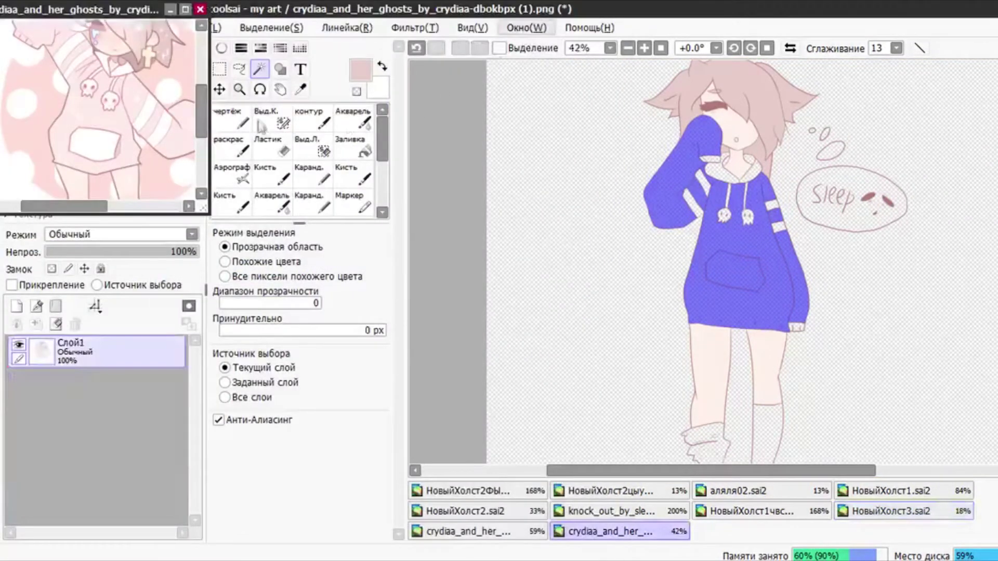
left_click(266, 122)
left_click(260, 71)
left_click(800, 329)
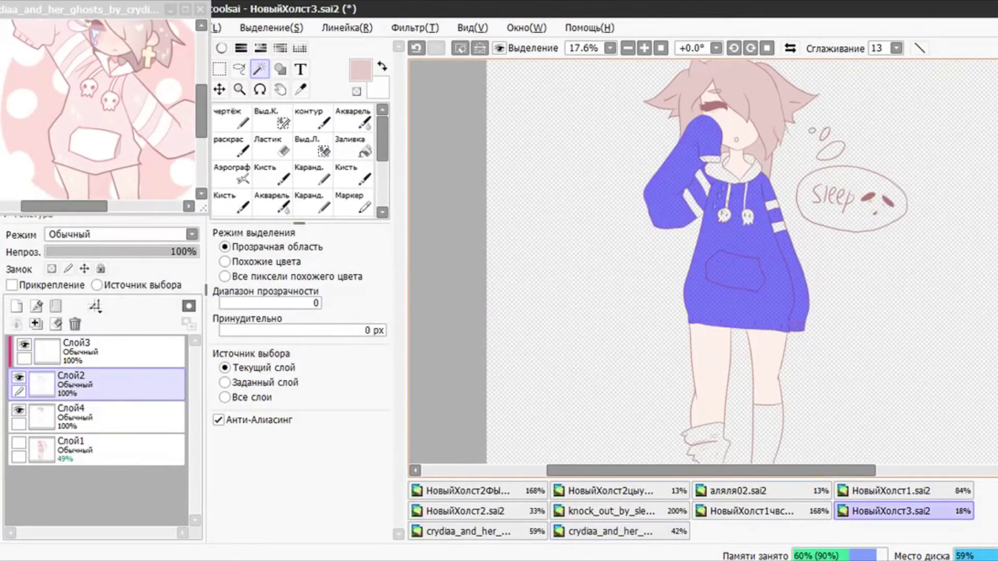
left_click(710, 159)
Extend the hoodie selection over the cuff details, narrow corners and hem lines with the Выд.К. brush at size 12
scroll(711, 158, "up", 12)
left_click(272, 119)
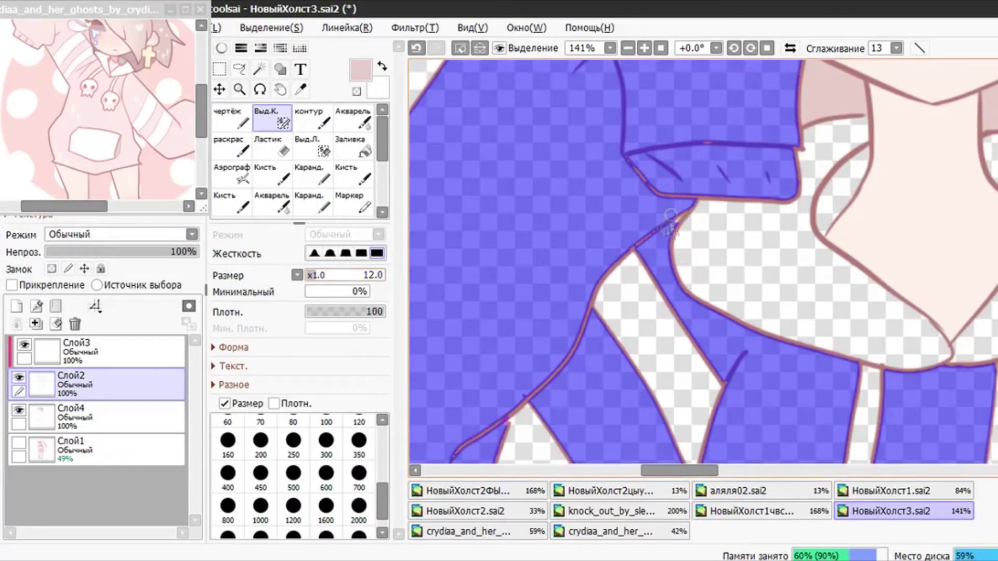
scroll(684, 154, "down", 3)
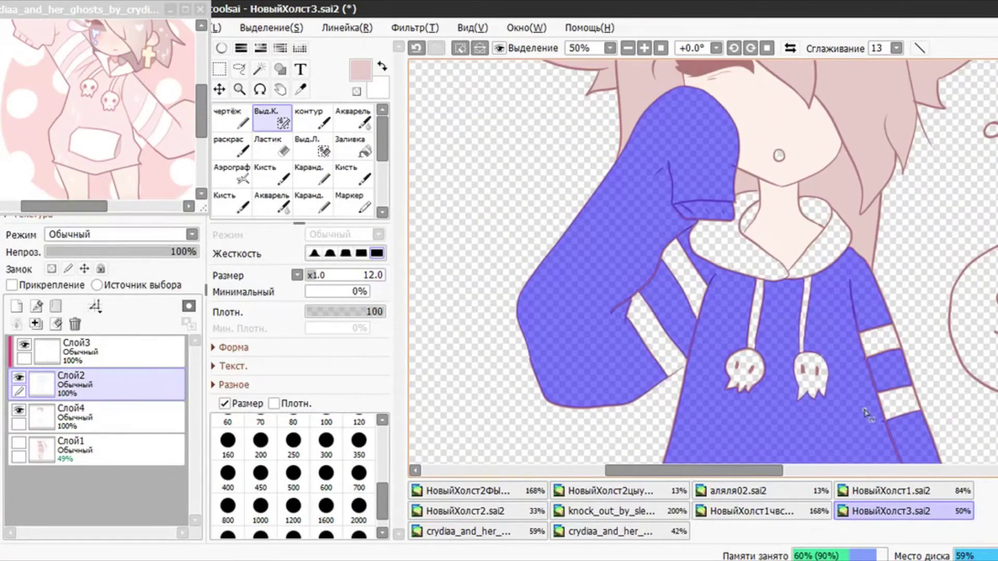
scroll(866, 413, "down", 2)
scroll(837, 460, "up", 10)
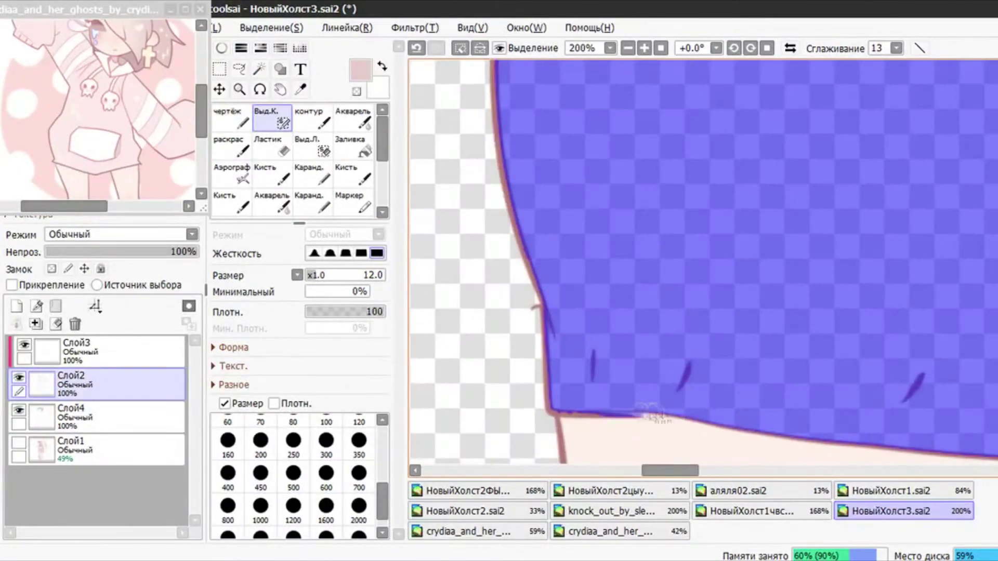
Fill the selected hoodie and cuffs with the reference's pale pink on Слой4
scroll(653, 414, "down", 12)
left_click(70, 411)
left_click(353, 144)
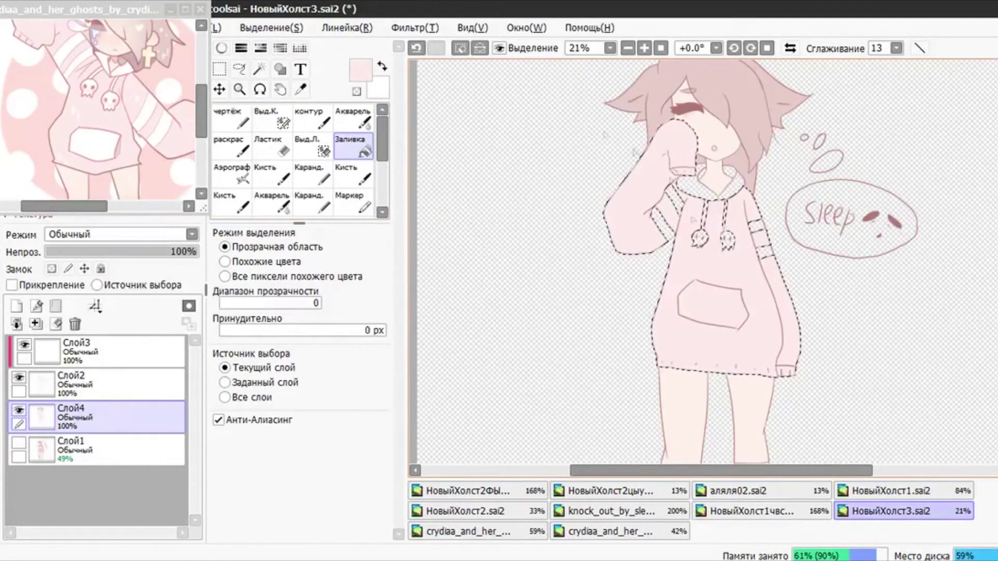
Replace the selection with the hood, drawstrings, skulls, sleeve stripes and socks on Слой2 using the Magic Wand
left_click(67, 391)
left_click(260, 68)
left_click(680, 207)
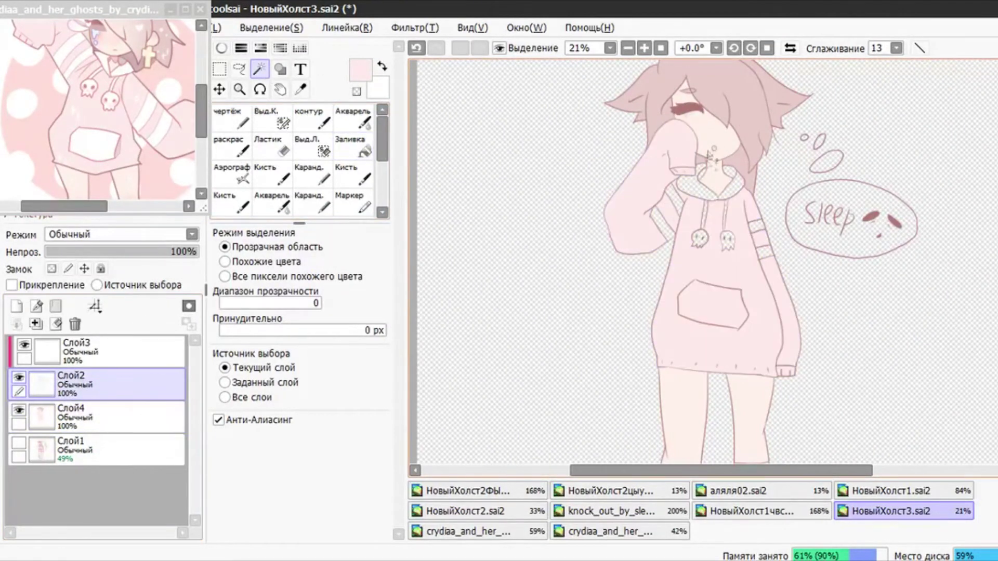
scroll(708, 155, "up", 3)
left_click(695, 181)
left_click(642, 195)
left_click(618, 242)
left_click(701, 237)
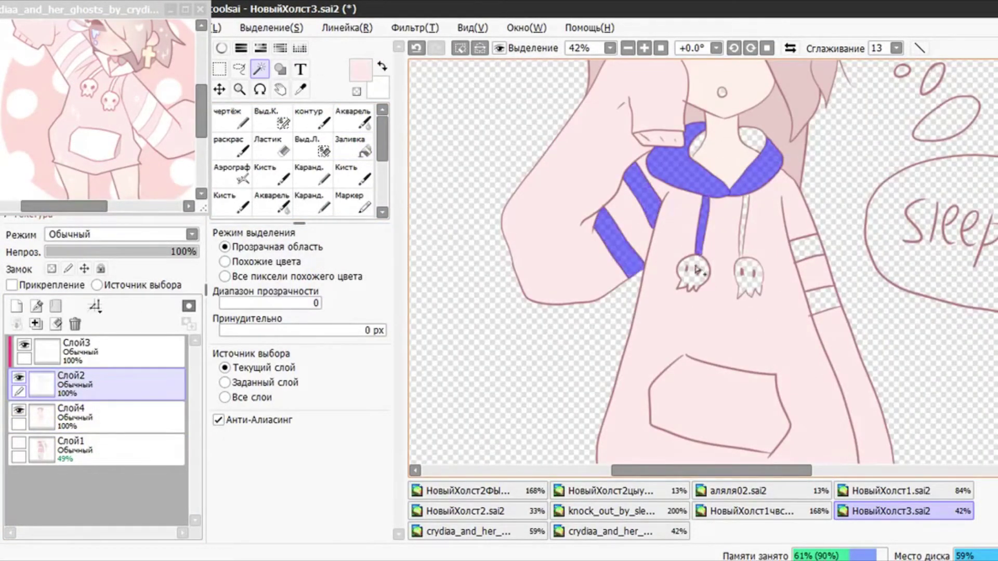
left_click(807, 246)
left_click(822, 300)
scroll(811, 311, "down", 5)
left_click(760, 410)
left_click(781, 415)
Extend the selection over the sock folds, skull tips and thin line gaps with the Выд.К. brush at size 12
scroll(779, 438, "up", 3)
left_click(272, 117)
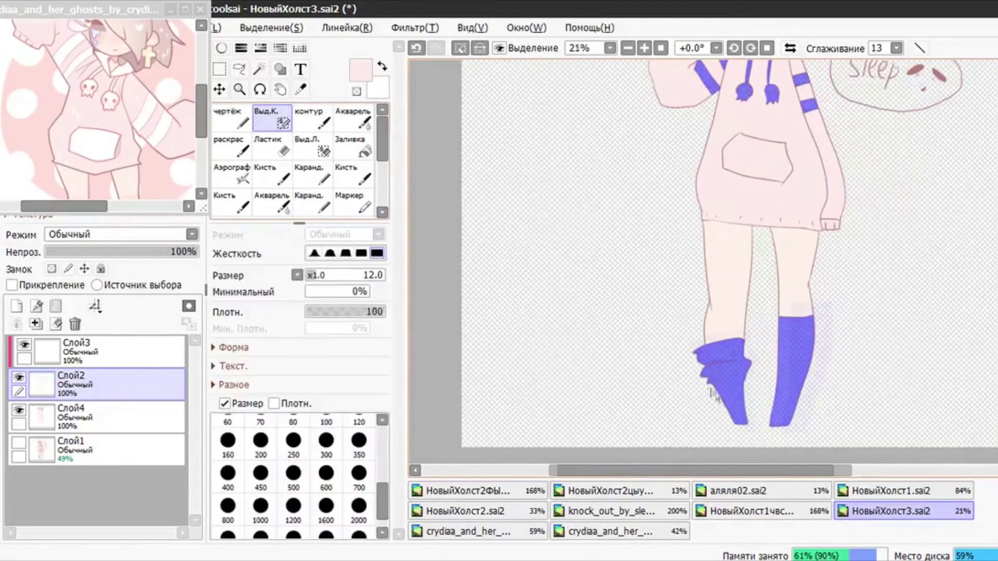
scroll(713, 387, "up", 7)
scroll(681, 335, "down", 2)
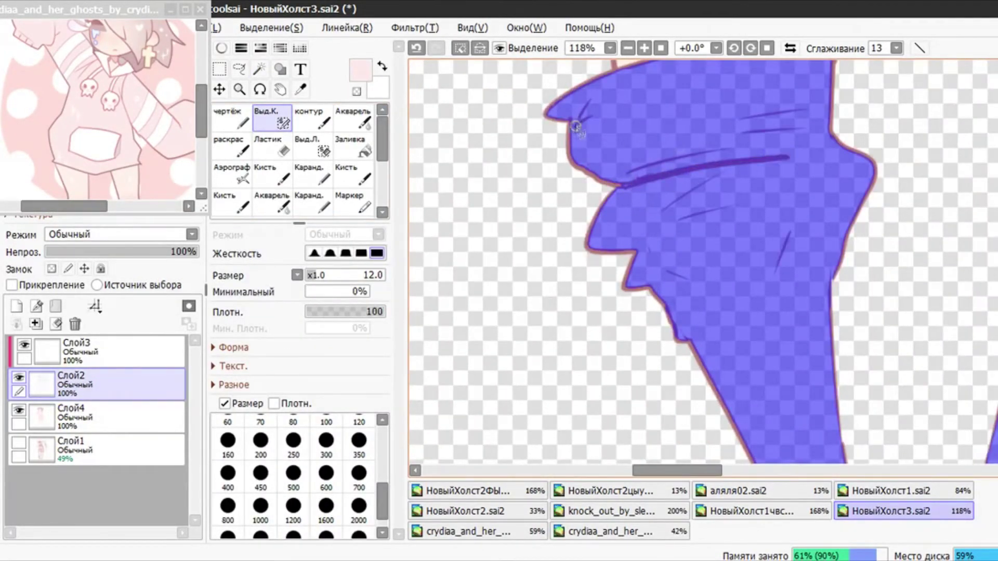
scroll(576, 127, "down", 6)
scroll(655, 202, "up", 8)
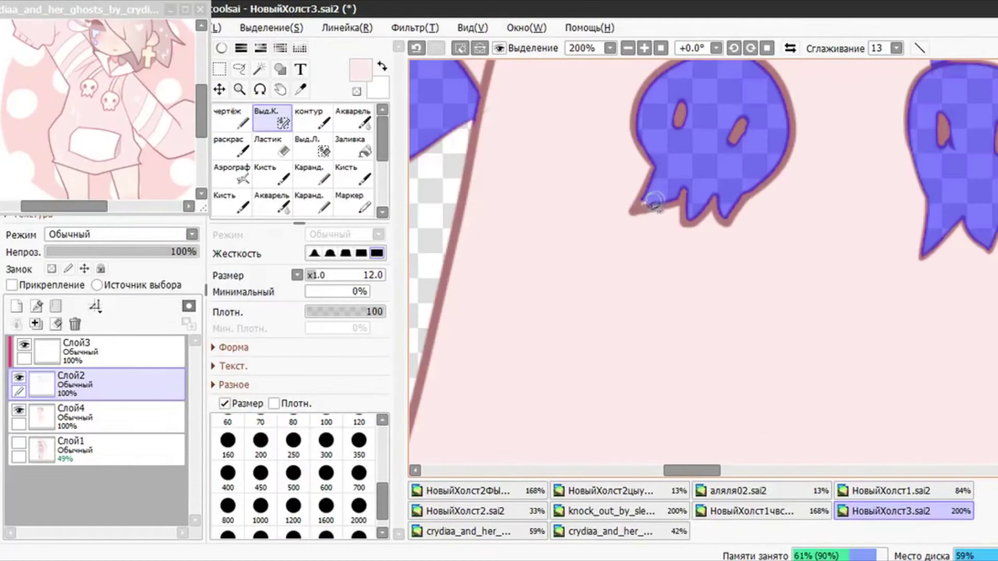
scroll(654, 202, "down", 7)
scroll(657, 272, "up", 8)
scroll(676, 244, "down", 8)
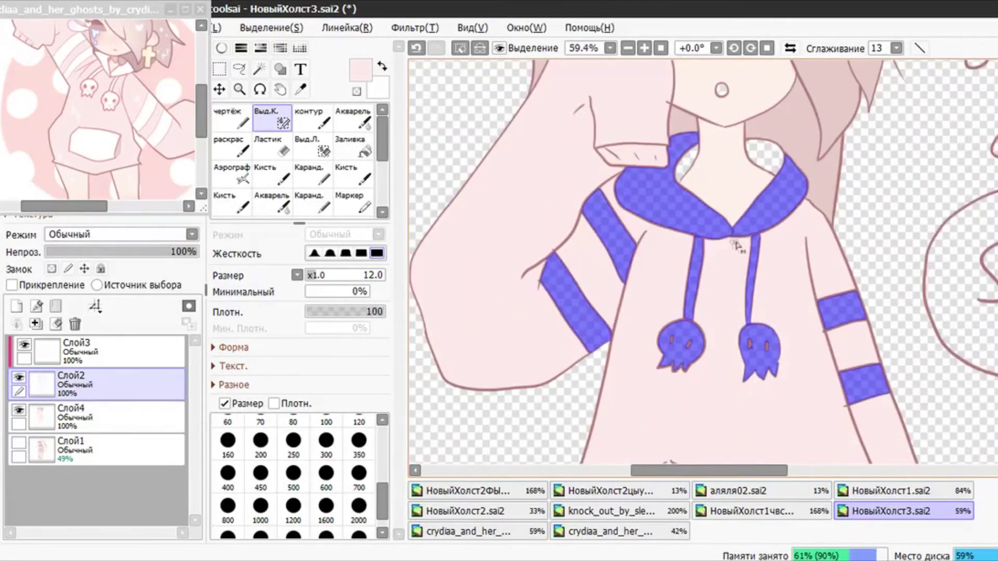
Fill the selected hood, drawstrings, skulls, sleeve stripes and socks with white on Слой4
left_click(113, 416)
left_click(353, 147)
key("x")
left_click(575, 304)
left_click(610, 234)
left_click(657, 195)
left_click(766, 203)
left_click(682, 351)
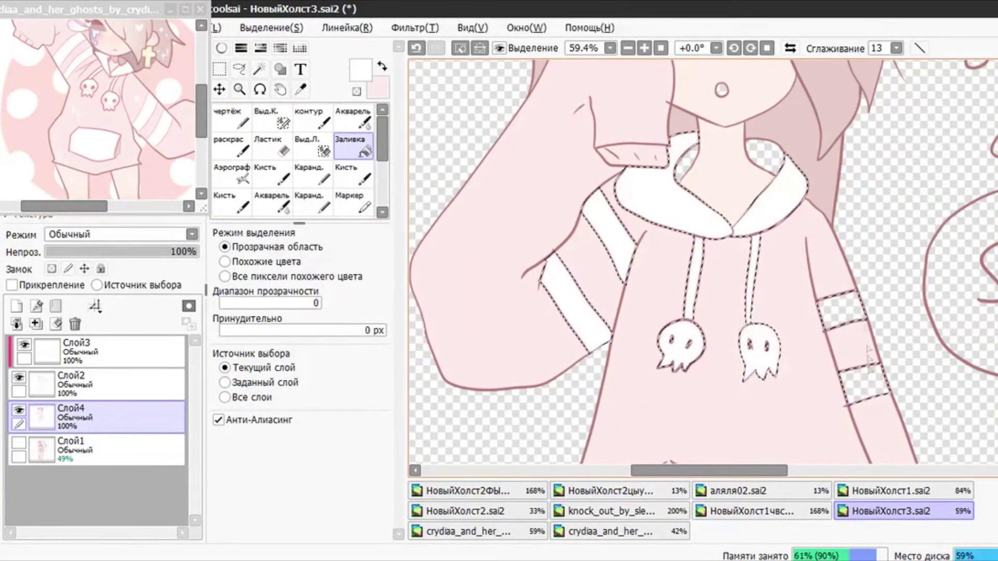
left_click(853, 307)
left_click(864, 382)
scroll(831, 338, "down", 9)
left_click(737, 413)
left_click(774, 392)
scroll(767, 197, "up", 9)
Clear the selection and select the two hood lining areas beside the neck with the Magic Wand
key("ctrl+d")
key("w")
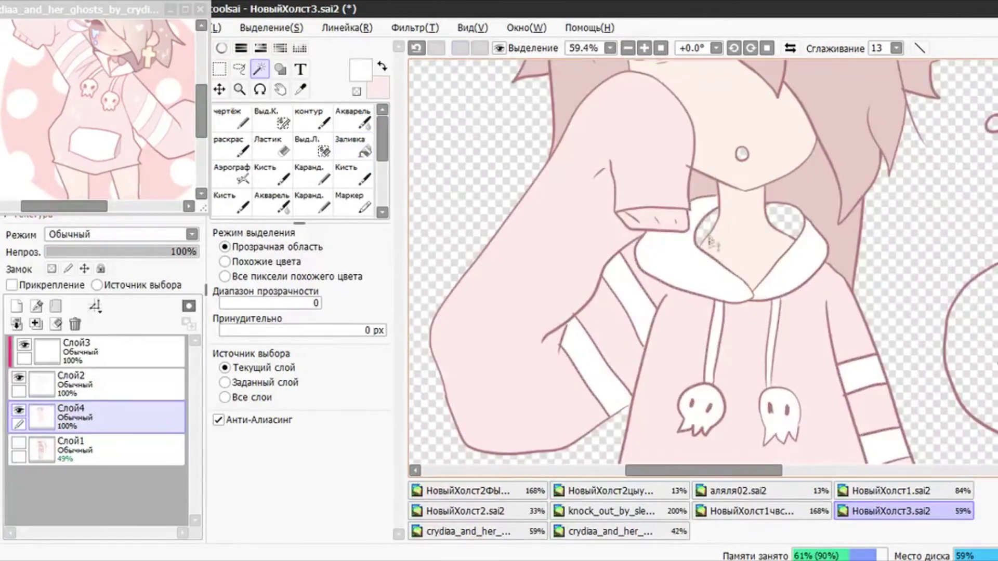
left_click(707, 228)
left_click(784, 219)
Sample the greyish pink hood lining colour from the reference picture and fill the selected lining with it on Слой4
left_click(119, 62)
scroll(119, 63, "up", 11)
left_click(129, 65)
key("ctrl+z")
right_click(132, 67)
left_click(244, 123)
key("ctrl+Tab")
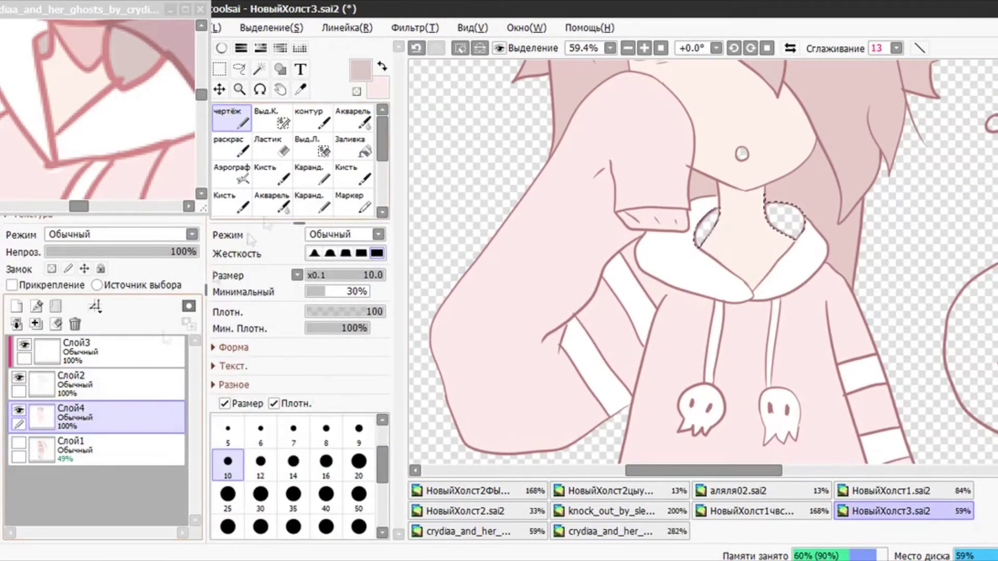
left_click(362, 151)
left_click(704, 232)
Clear the lining selection, select the mouth, and fill it with the darker pink sampled from the reference
left_click(99, 390)
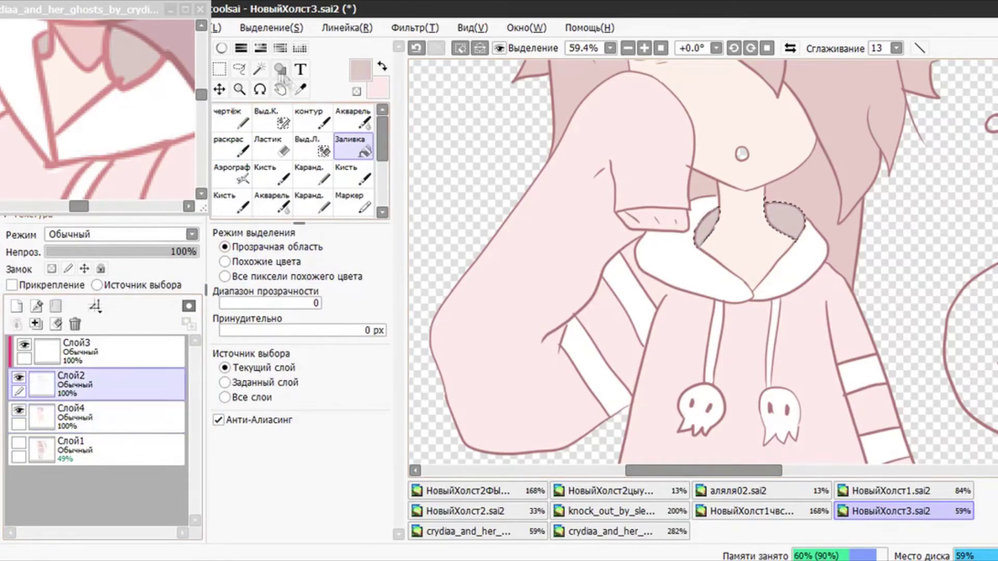
left_click(259, 70)
key("ctrl+d")
left_click(94, 424)
left_click(99, 390)
left_click(116, 419)
key("g")
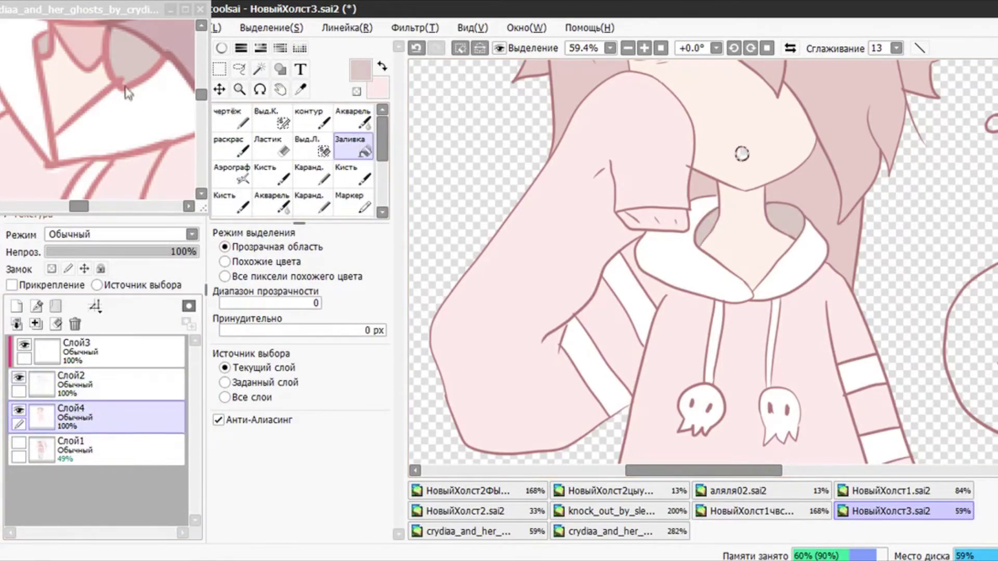
left_click(104, 390)
scroll(806, 237, "down", 4)
scroll(936, 218, "up", 2)
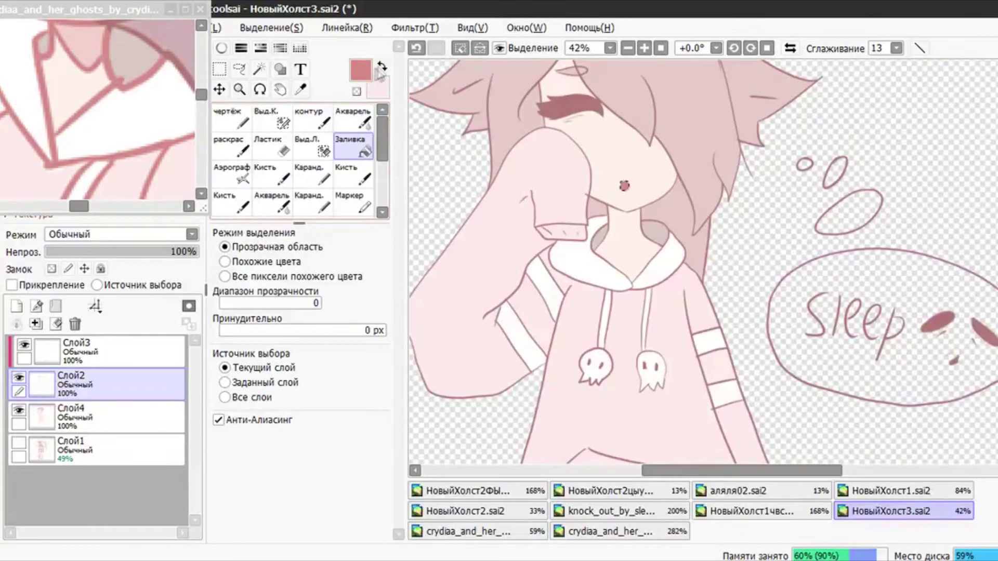
Choose a coral pink on the colour wheel and select the "sleep" bubble and its three trailing ovals on Слой2
left_click(221, 48)
left_click(298, 91)
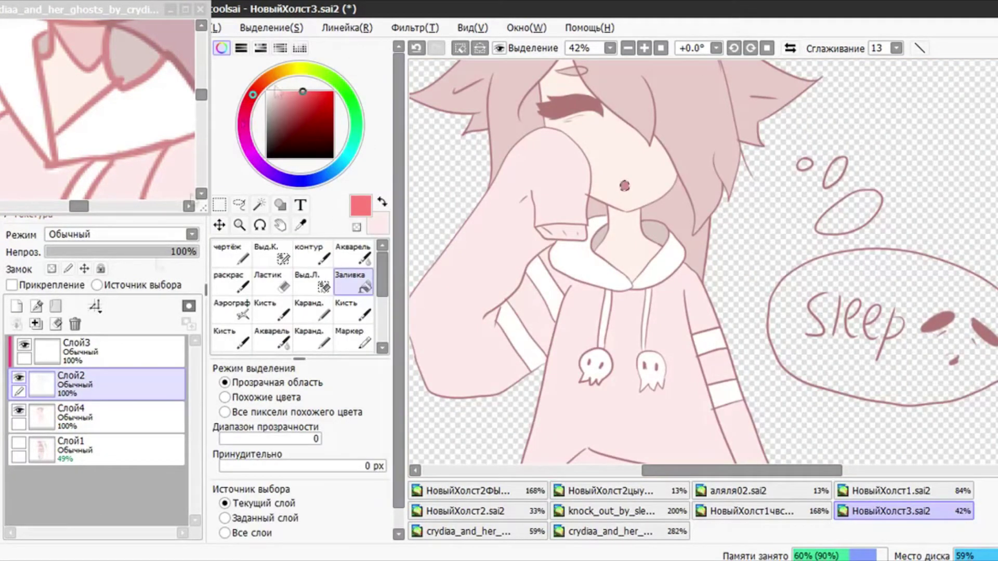
left_click(259, 204)
left_click(855, 315)
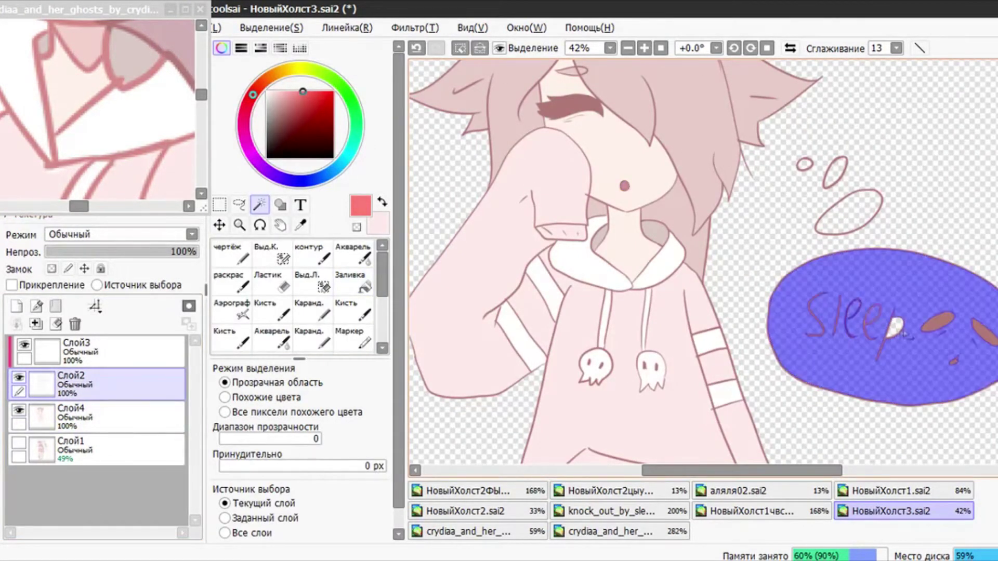
left_click(891, 327)
left_click(849, 213)
left_click(835, 173)
left_click(805, 164)
left_click(264, 259)
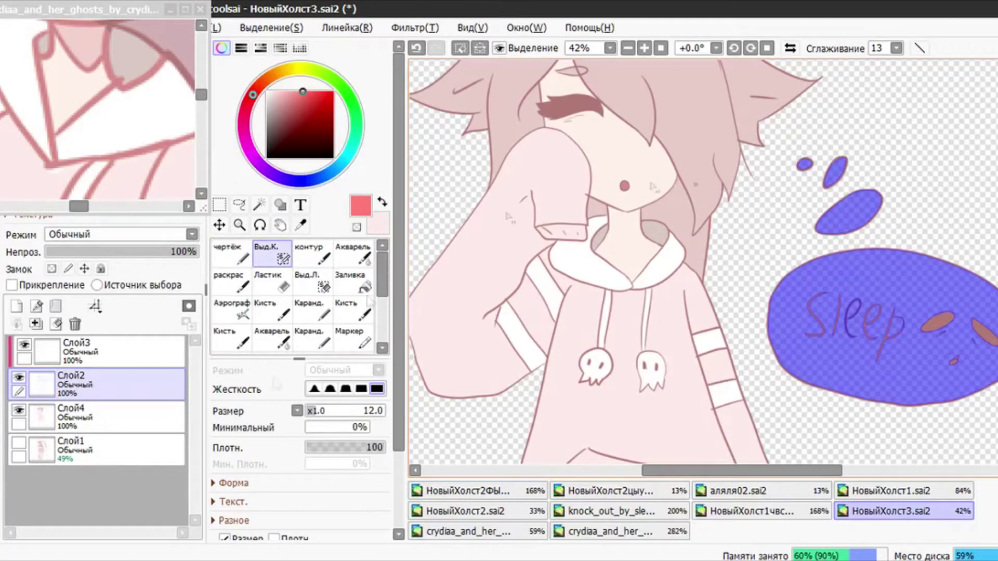
Fill the selected "sleep" bubble and its trailing ovals with pink on Слой4
left_click(104, 417)
left_click(354, 283)
left_click(858, 281)
left_click(874, 315)
left_click(850, 213)
left_click(836, 172)
left_click(805, 165)
Try red on the largest oval and greyish and brownish pinks on the "sleep" bubble
left_click(278, 102)
left_click(322, 106)
left_click(849, 213)
left_click(858, 283)
left_click(873, 315)
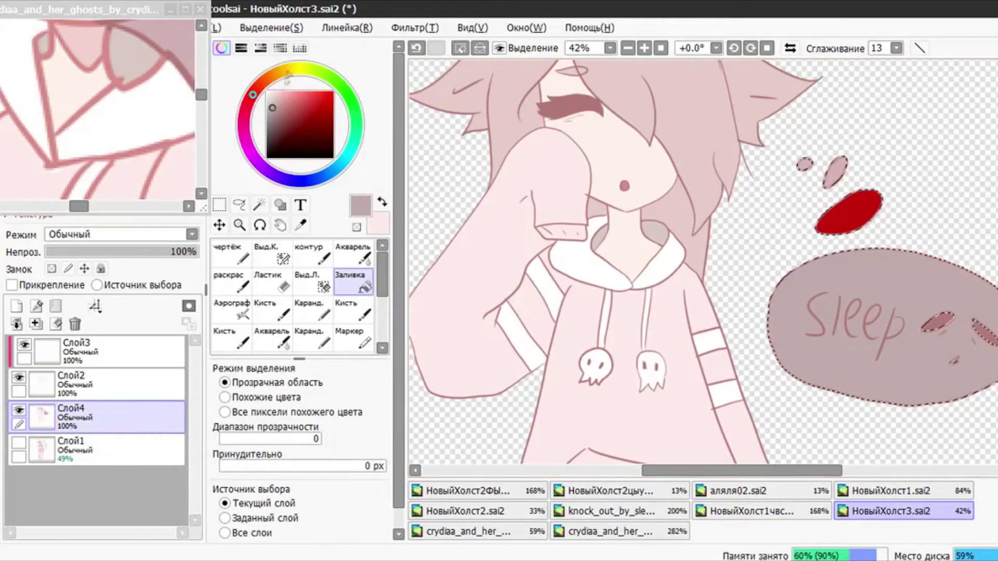
left_click(280, 73)
left_click(283, 108)
left_click(857, 283)
left_click(873, 314)
Shift the hue towards orange and recolour the "sleep" bubble and all three ovals with salmon pink
left_click(259, 88)
left_click(858, 285)
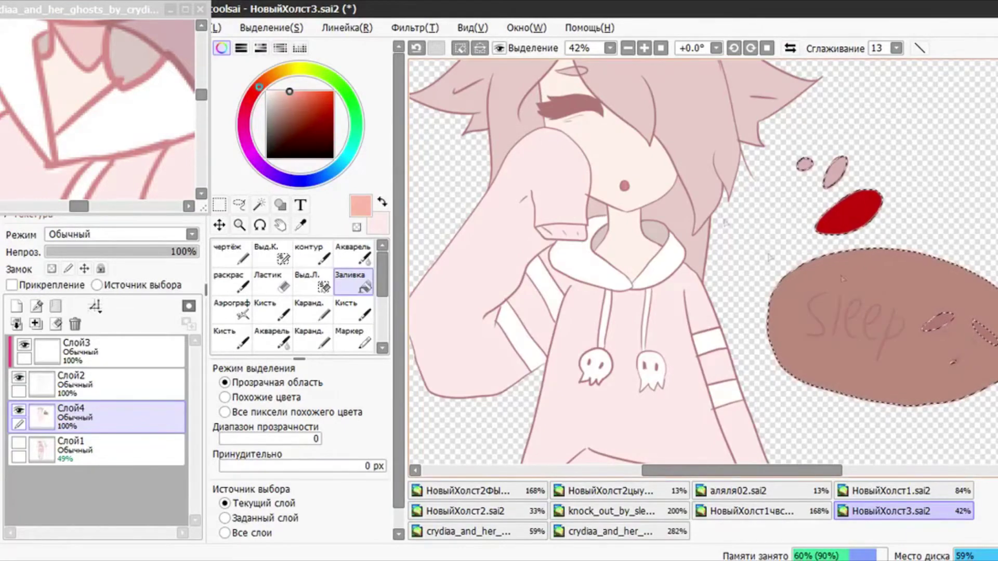
left_click(856, 284)
left_click(874, 315)
left_click(849, 213)
left_click(835, 172)
left_click(805, 164)
scroll(880, 328, "down", 2)
Refill the "sleep" bubble and its ovals with a lighter salmon pink and clear the selection
left_click(280, 91)
left_click(867, 281)
left_click(849, 218)
left_click(827, 212)
left_click(858, 247)
scroll(858, 247, "down", 4)
scroll(832, 208, "up", 5)
left_click(461, 48)
Create a layer directly above Слой4 and clip it to Слой4
left_click(18, 306)
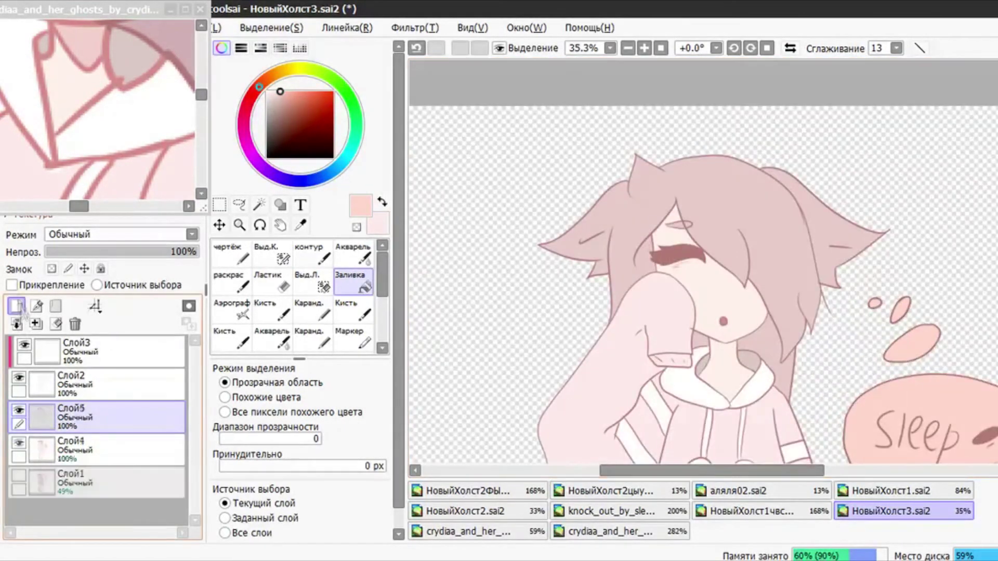
left_click(12, 285)
Select the front hair from the line art on Слой2 with the Magic Wand and undo the last selection addition
left_click(104, 384)
left_click(260, 205)
left_click(727, 218)
left_click(767, 343)
left_click(417, 49)
Sample a pale cream colour from the reference drawing and make the clipped layer Слой5 active
scroll(150, 107, "up", 1)
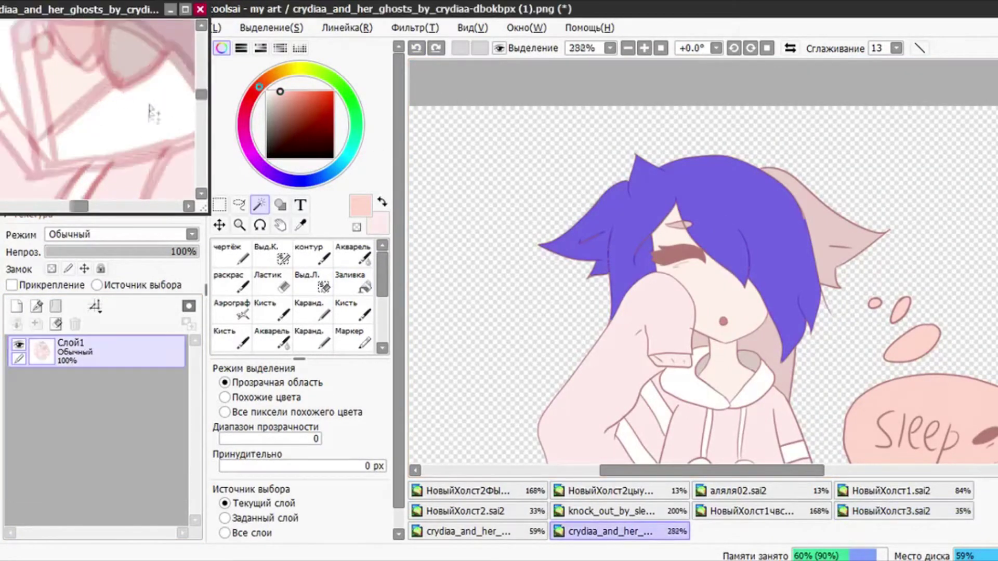
scroll(150, 112, "down", 2)
right_click(128, 120)
scroll(127, 119, "down", 9)
scroll(127, 120, "up", 3)
left_click(132, 404)
left_click(130, 416)
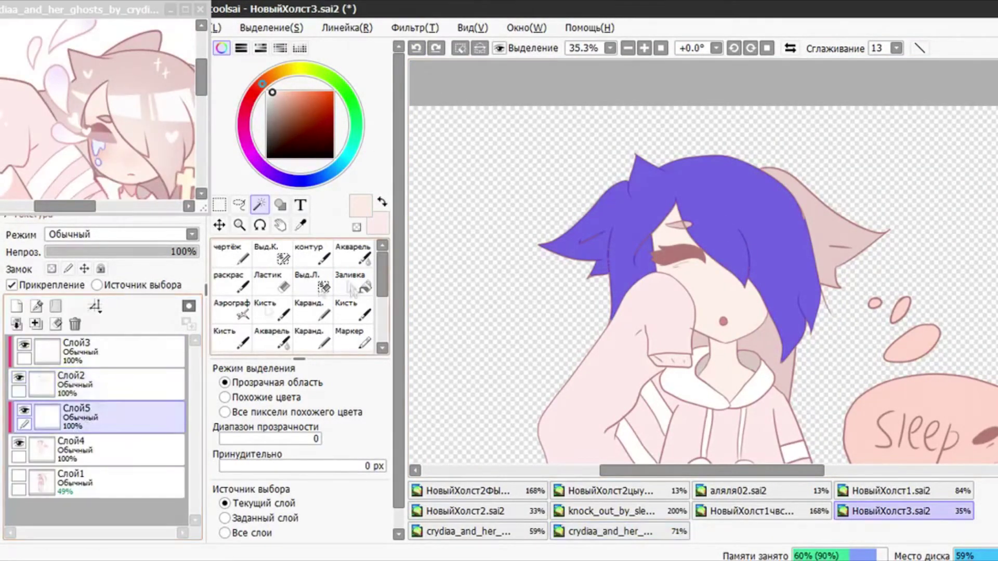
Paint a soft cream glow on the middle of the front hair with Watercolour at size 100 and deselect
left_click(353, 313)
left_click_drag(702, 284, 710, 273)
left_click(272, 339)
left_click_drag(371, 410, 385, 411)
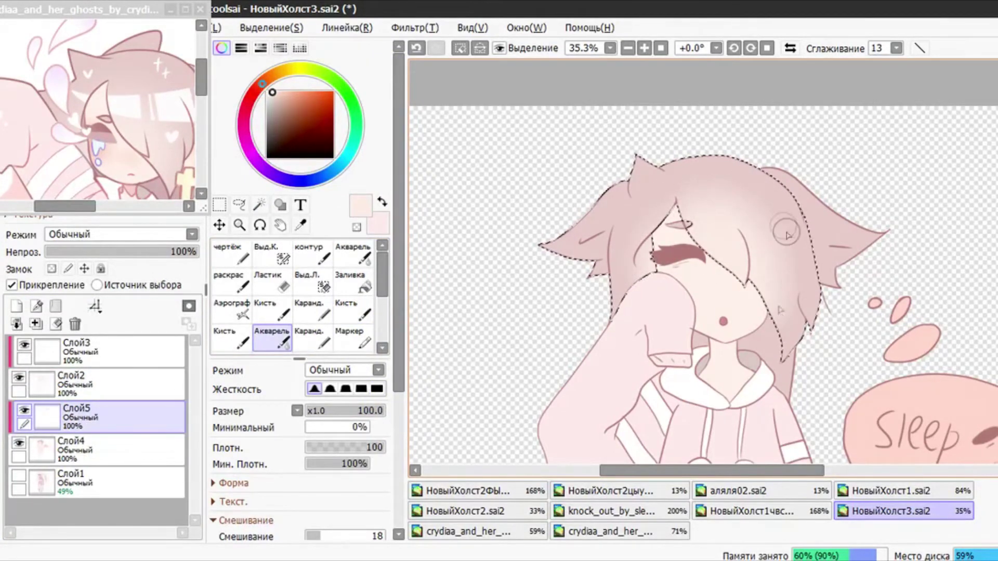
key("ctrl+d")
Sample a salmon blush colour from the reference drawing
left_click(128, 104)
scroll(125, 115, "down", 2)
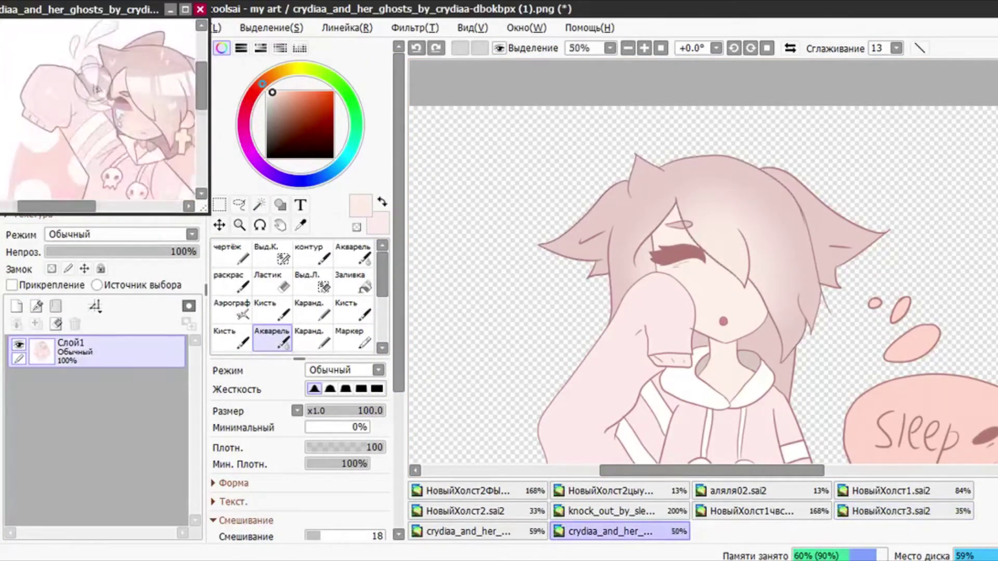
scroll(119, 140, "up", 3)
scroll(125, 114, "down", 3)
scroll(73, 74, "up", 6)
scroll(78, 77, "down", 5)
scroll(149, 165, "up", 14)
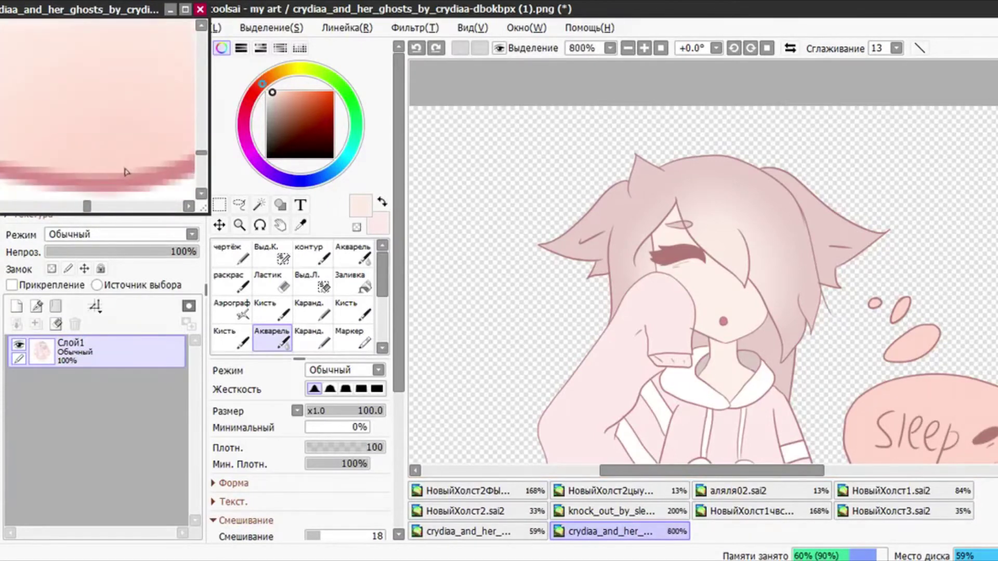
right_click(128, 171)
scroll(156, 167, "down", 8)
scroll(161, 161, "down", 8)
scroll(50, 83, "up", 16)
right_click(40, 78)
scroll(63, 94, "down", 18)
Replace the selection with the face and both legs, picked from the line art on Слой2, and make Слой5 active
left_click(458, 209)
left_click(104, 385)
key("w")
key("ctrl+d")
left_click(727, 307)
scroll(728, 307, "down", 7)
left_click(729, 416)
left_click(695, 426)
left_click(104, 418)
Dab salmon pink patches onto the inner side of both knees with a hard brush at size 75
left_click(353, 310)
scroll(731, 451, "up", 6)
left_click_drag(353, 411, 336, 411)
scroll(159, 156, "down", 6)
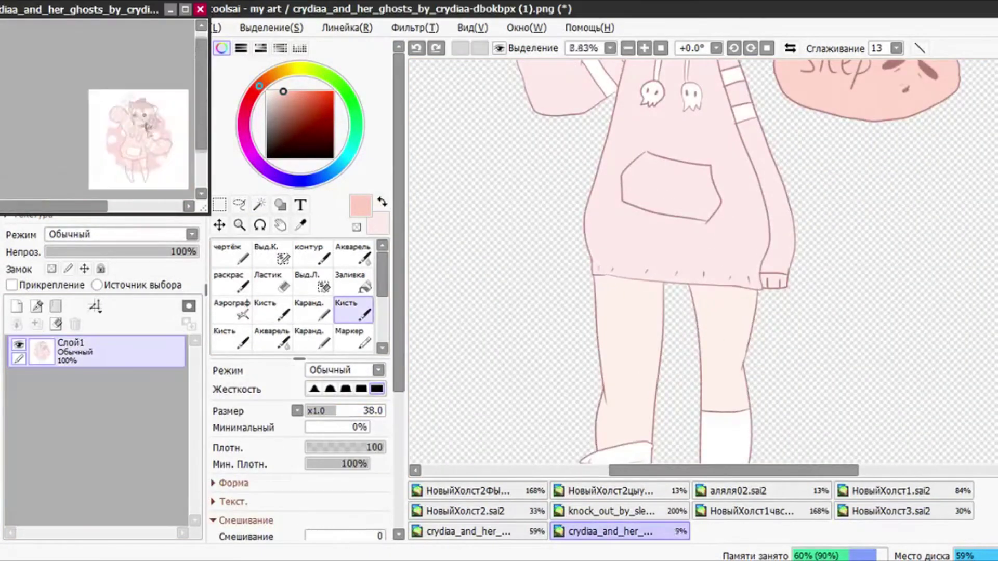
scroll(148, 156, "up", 11)
left_click(729, 262)
left_click(364, 411)
mouse_move(702, 367)
left_mouse_down()
mouse_move(708, 384)
mouse_move(714, 364)
left_mouse_up()
left_click_drag(639, 397, 655, 374)
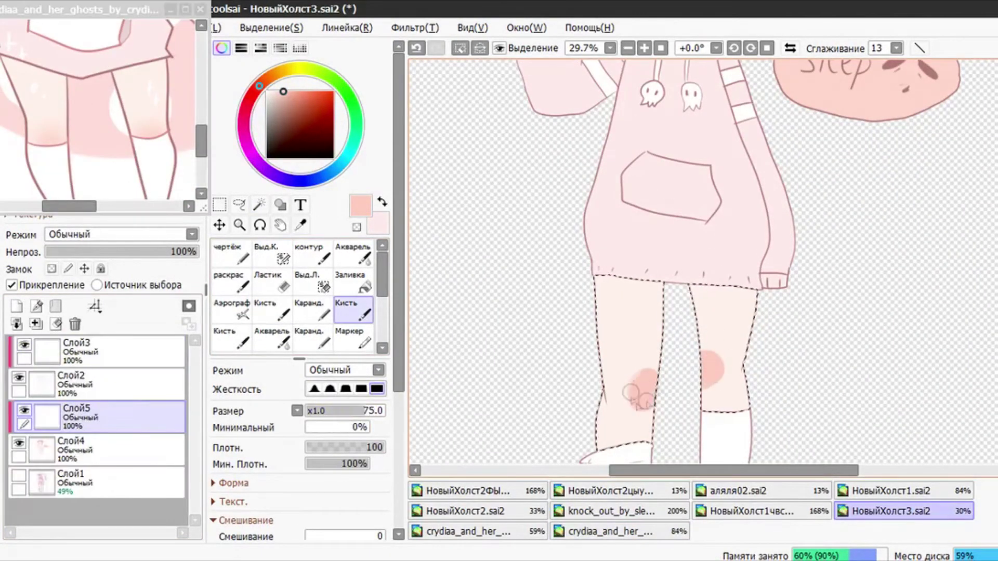
Paint salmon blush on the cheeks, soften it with Watercolour and undo the last touch-up
scroll(664, 248, "down", 6)
scroll(665, 143, "up", 6)
left_click_drag(630, 118, 639, 123)
left_click(272, 338)
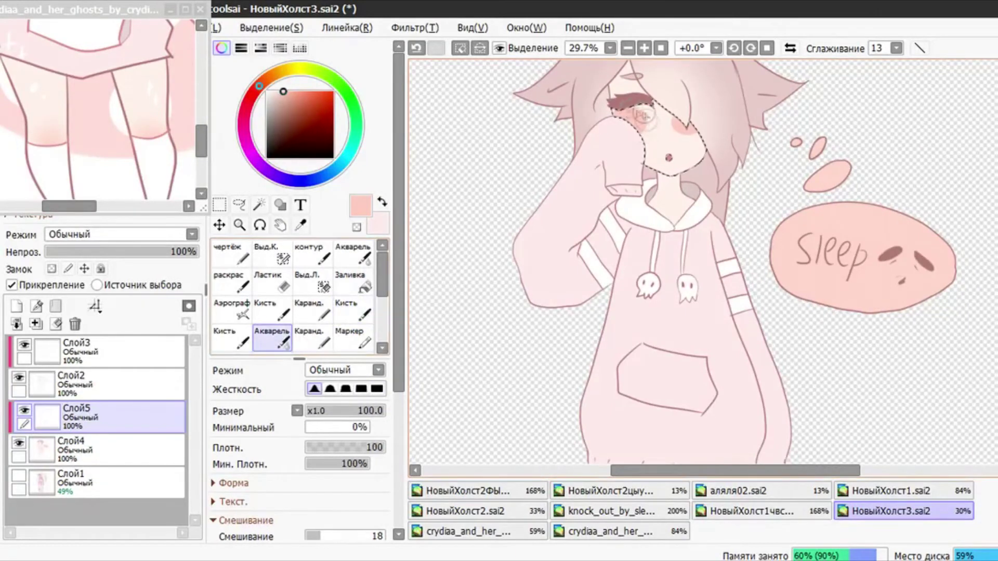
key("e")
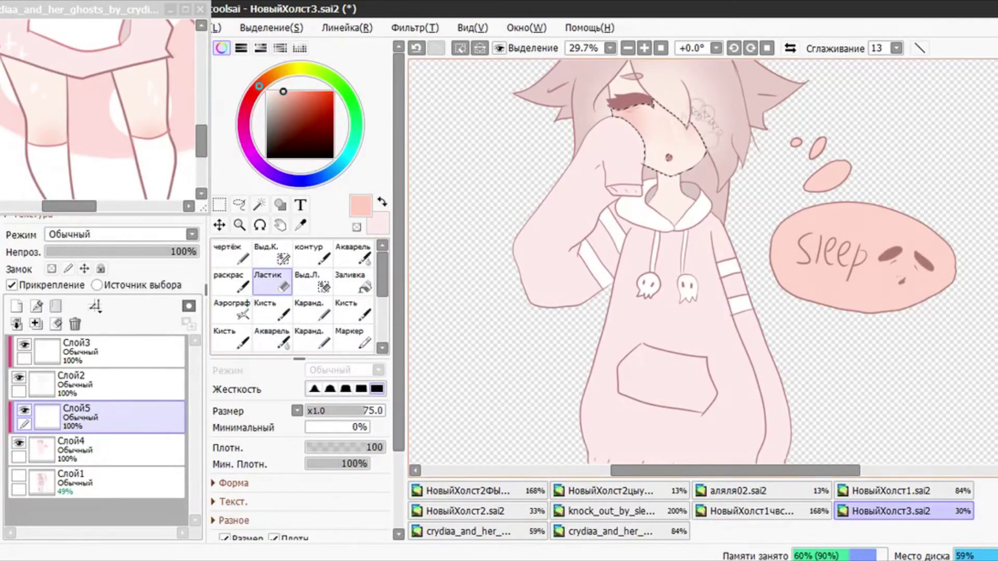
key("c")
key("ctrl+z")
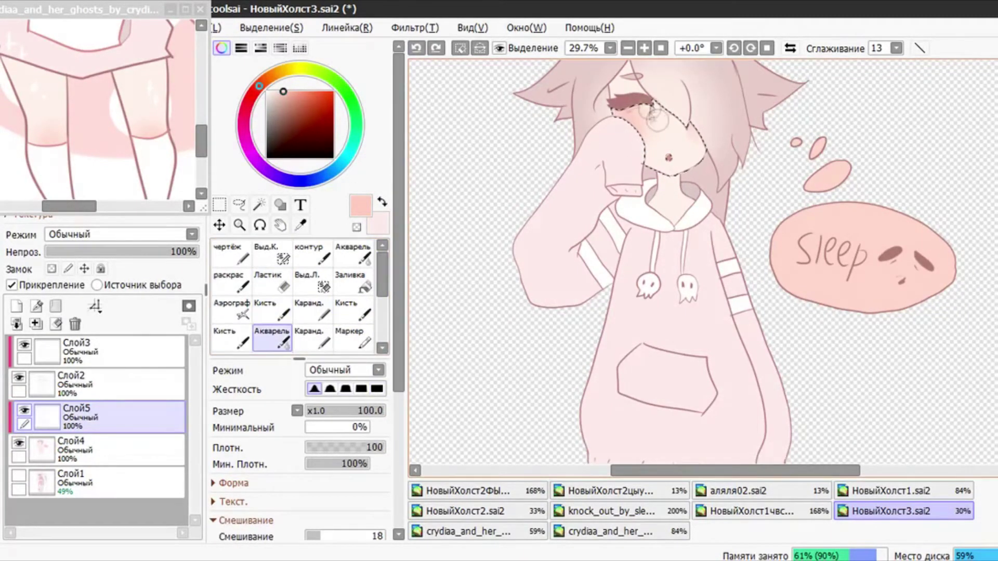
Soften the blush patches on both knees with Watercolour and clear the selection
key("ctrl+d")
scroll(703, 262, "up", 3)
left_click_drag(575, 333, 577, 345)
mouse_move(685, 312)
left_mouse_down()
mouse_move(688, 286)
mouse_move(700, 317)
left_mouse_up()
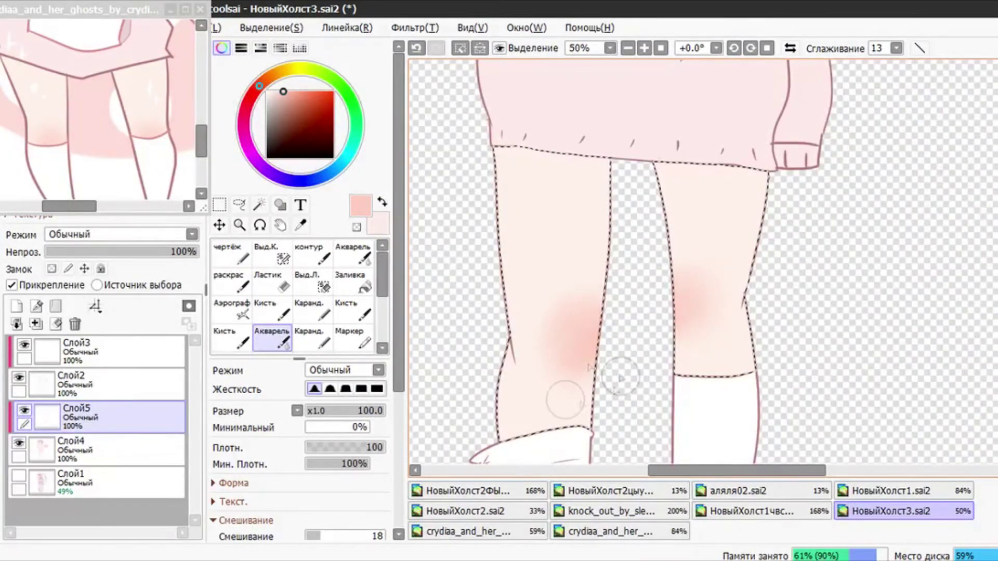
scroll(656, 279, "down", 3)
key("ctrl+d")
Add soft salmon blush under the eyes of both ghost drawstring charms with Watercolour at size 11
left_click(160, 164)
scroll(160, 139, "down", 7)
scroll(156, 138, "up", 10)
scroll(152, 136, "down", 5)
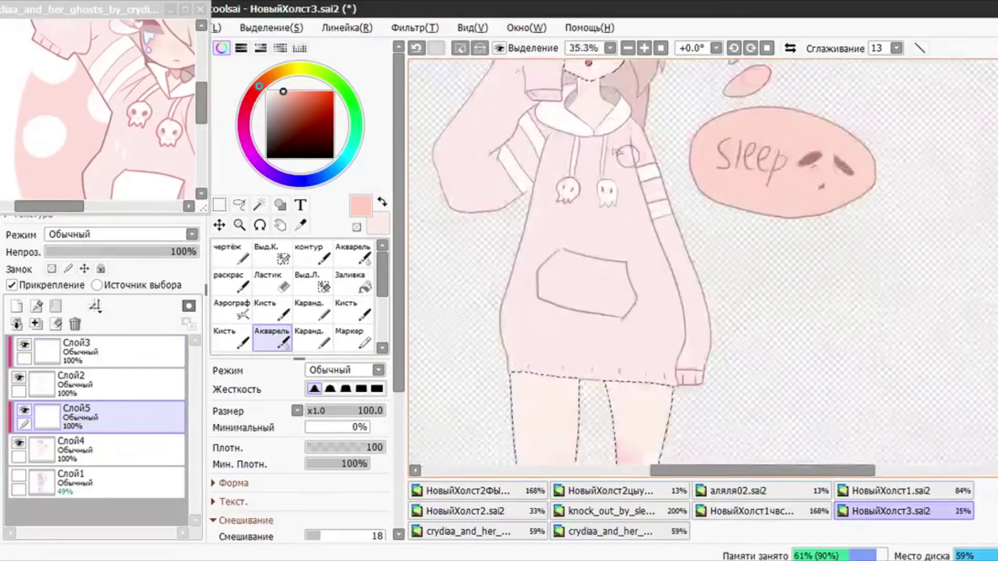
scroll(702, 259, "up", 4)
left_click(231, 253)
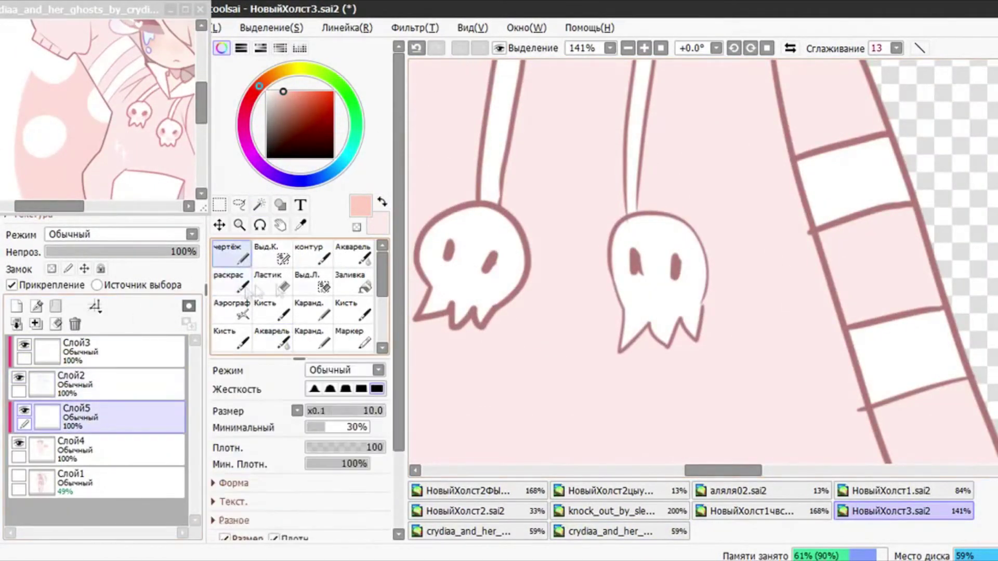
left_click(237, 283)
left_click(485, 284)
left_click(272, 338)
left_click_drag(670, 295, 700, 299)
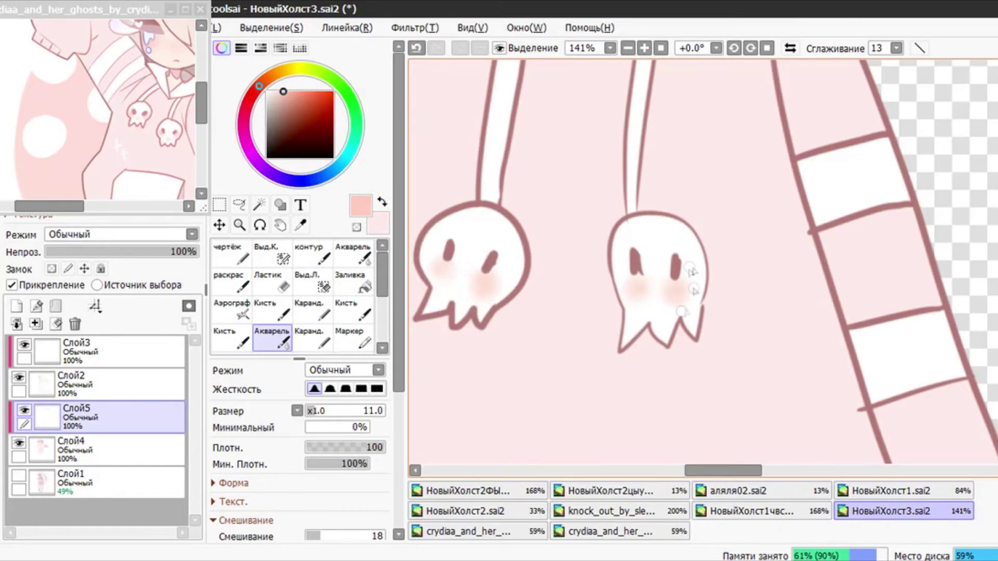
Sample the dusky pink of the reference hoodie's outline and make the clipped layer Слой3 active
scroll(690, 268, "down", 11)
scroll(660, 250, "up", 1)
left_click(123, 148)
scroll(122, 147, "down", 1)
scroll(143, 115, "up", 2)
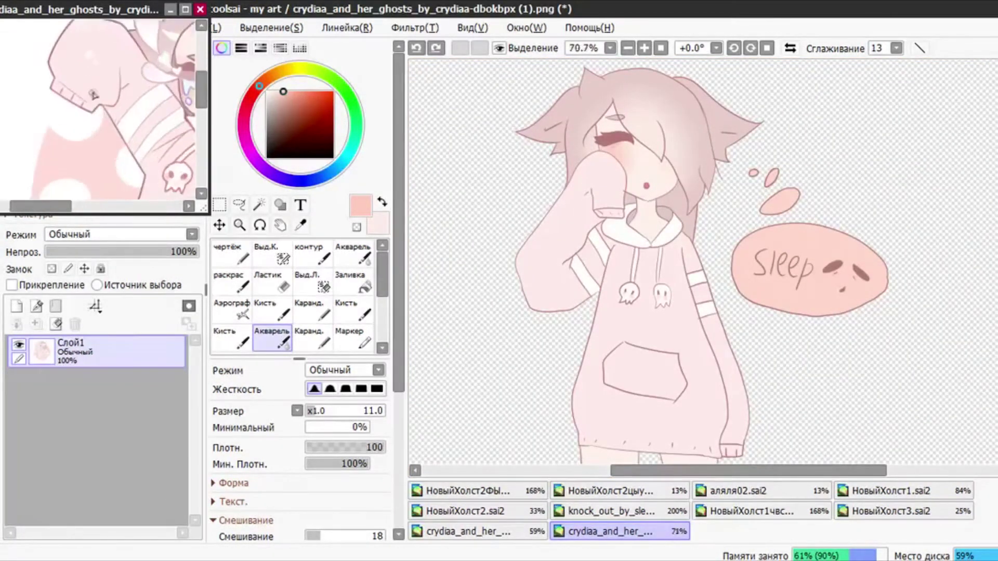
scroll(91, 103, "up", 18)
right_click(44, 149)
left_click(103, 383)
left_click(107, 355)
Recolour the outlines of the hoodie's sleeves, stripes and drawstrings dusky pink with the раскрас brush at size 62
left_click(231, 288)
scroll(603, 206, "up", 4)
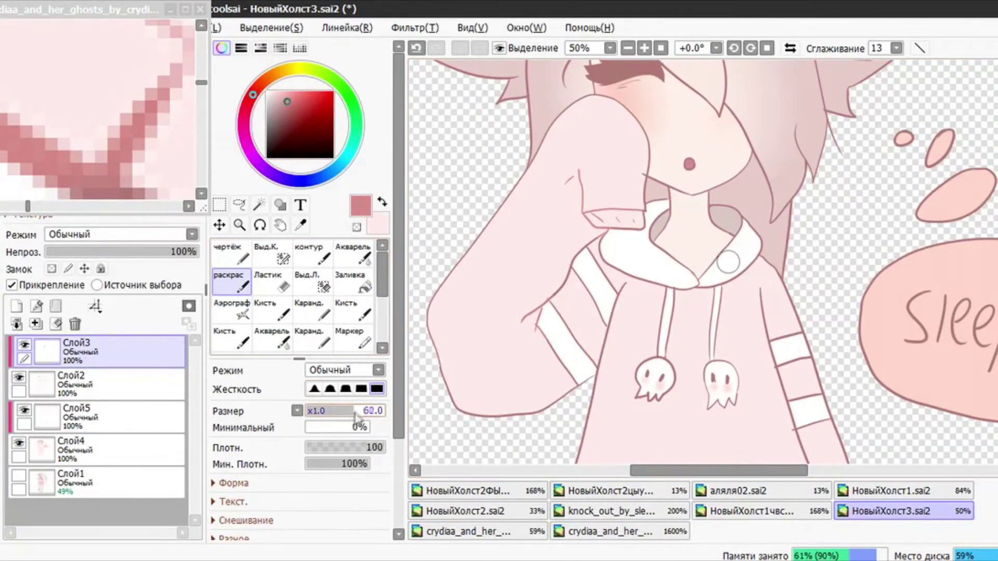
left_click(123, 119)
scroll(122, 112, "down", 20)
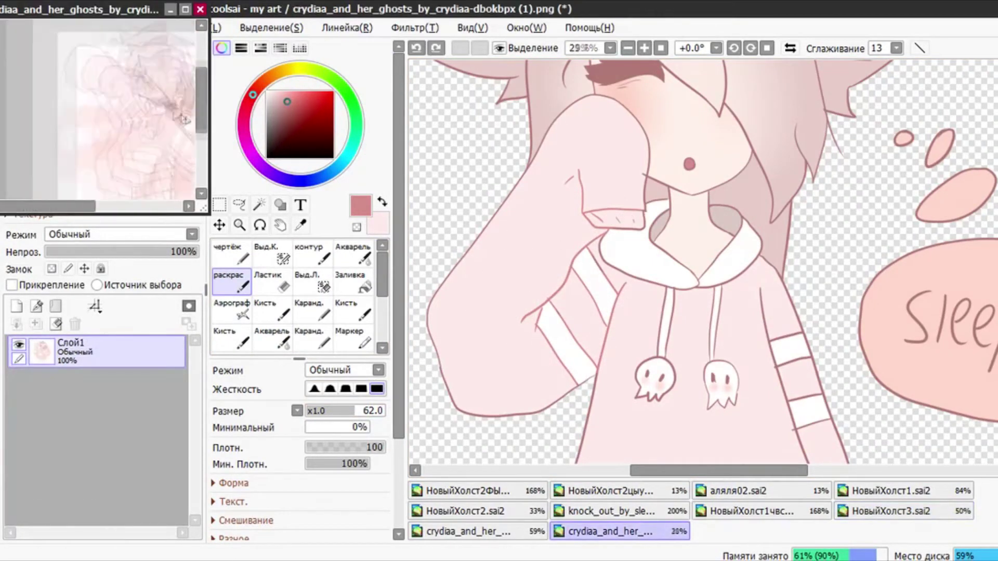
scroll(130, 111, "up", 13)
left_click(615, 257)
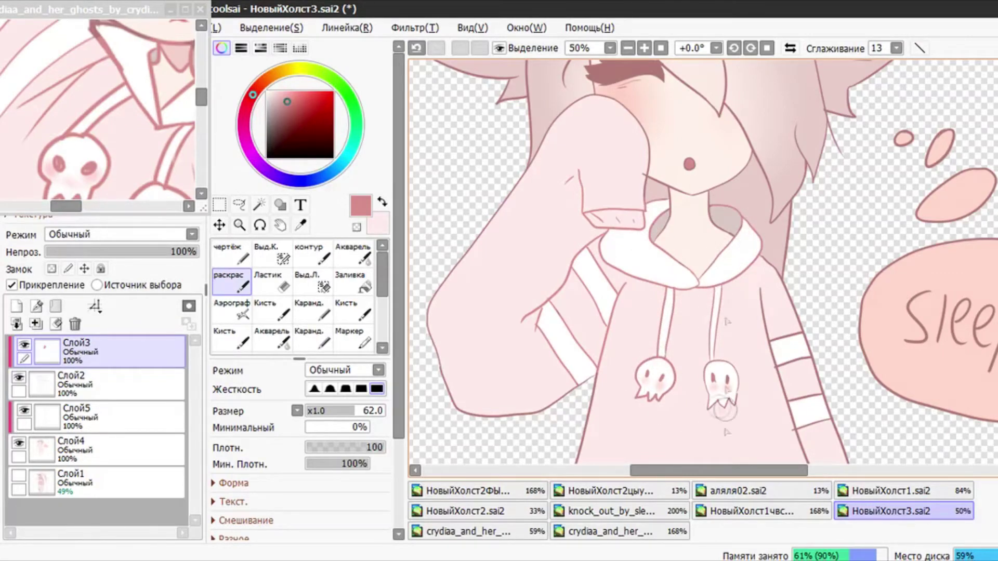
Recolour the outlines of the hoodie's pocket, hem and lowered cuff with the same dusky pink
scroll(763, 289, "down", 2)
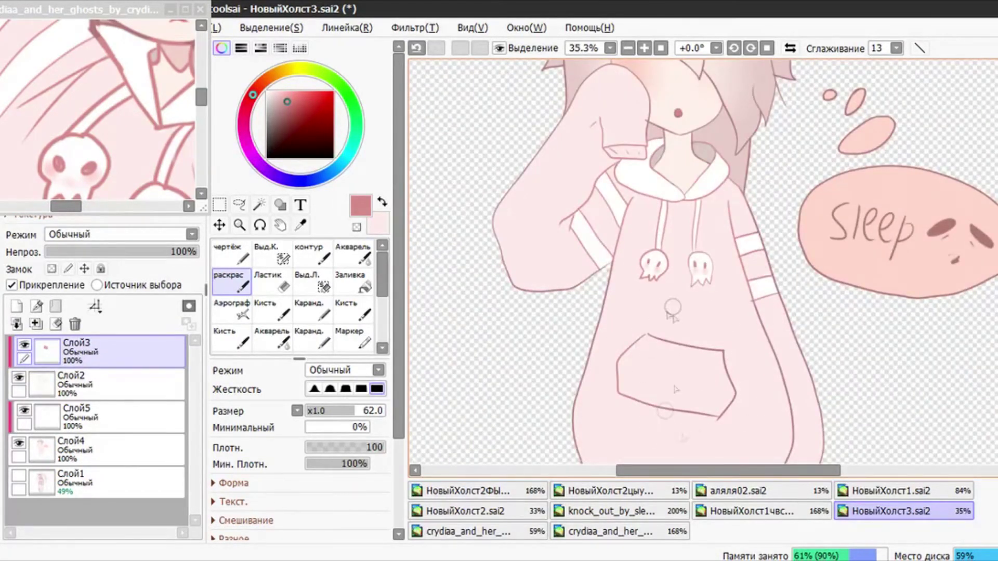
scroll(752, 304, "up", 2)
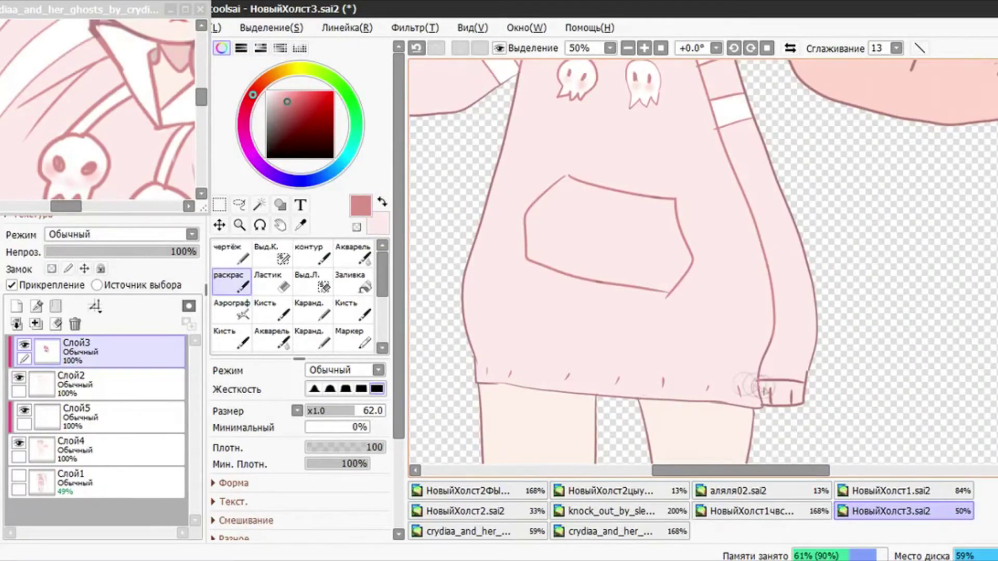
scroll(686, 174, "down", 3)
scroll(726, 317, "up", 2)
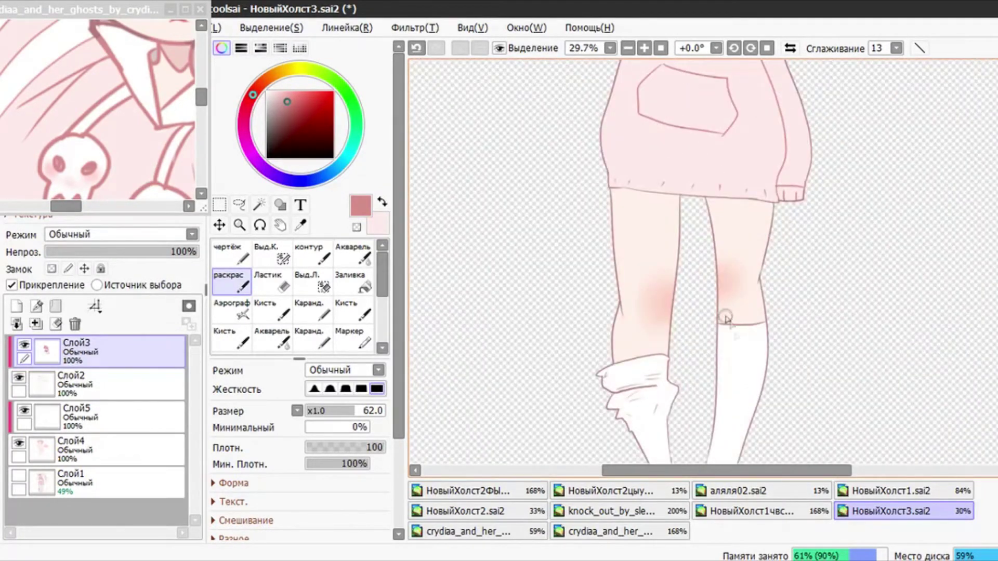
Switch to a pale pink and recolour the fold lines of the slouched sock
scroll(122, 112, "down", 5)
scroll(111, 125, "up", 4)
right_click(111, 95)
left_click(272, 92)
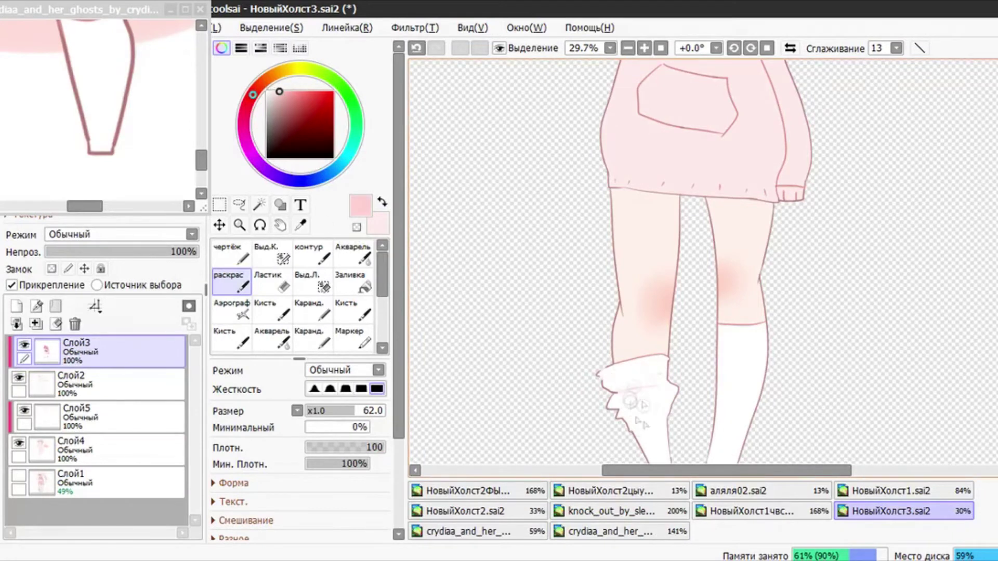
scroll(757, 351, "down", 5)
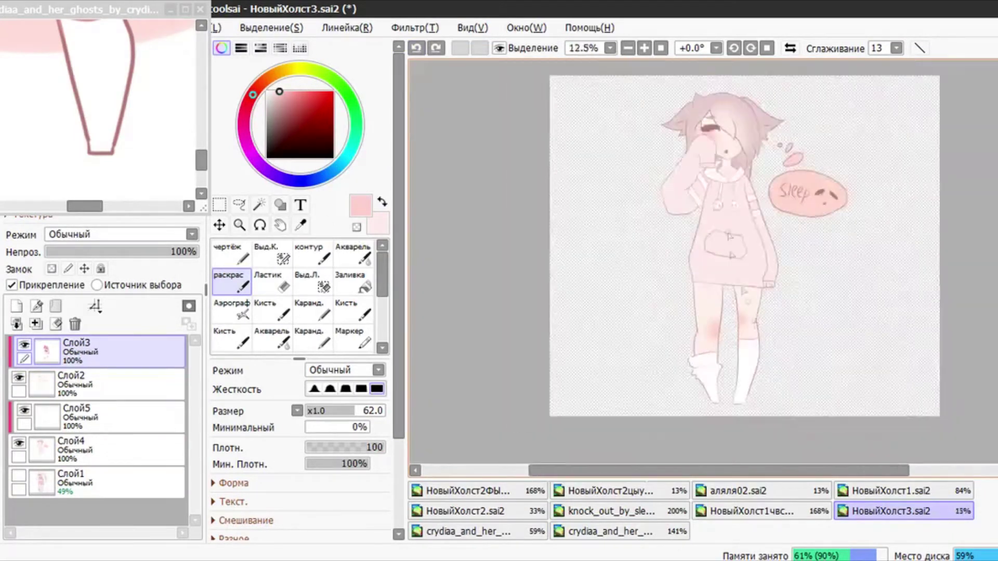
Sample the brownish pink of the reference hair's outline and recolour the hair and ear lines with it
scroll(725, 117, "up", 4)
scroll(122, 140, "down", 5)
scroll(167, 106, "up", 12)
right_click(168, 108)
left_click(690, 169)
scroll(689, 114, "up", 4)
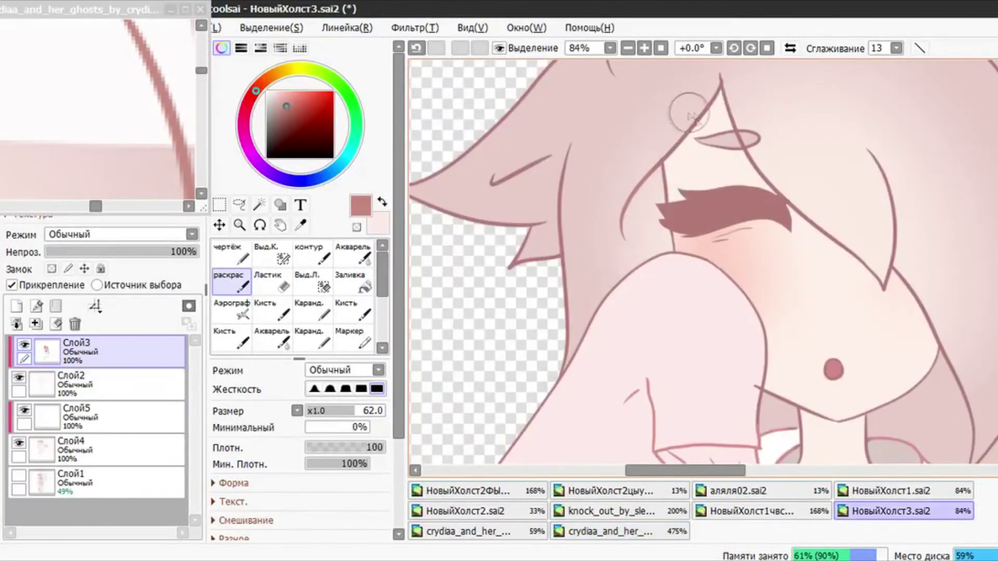
scroll(776, 226, "down", 3)
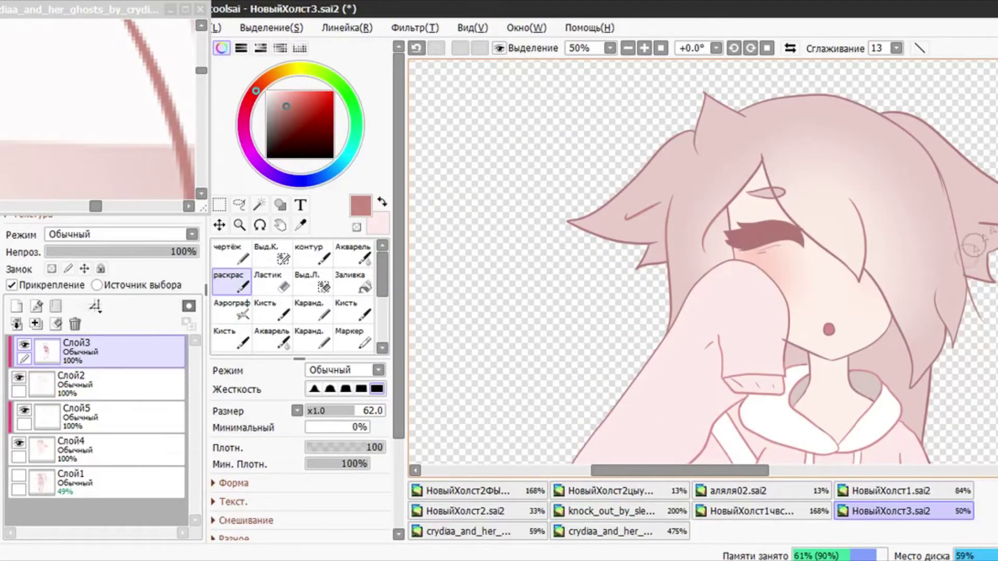
Tint the outer end of the closed eyelashes pink and blend it into the lash with Watercolour
scroll(760, 226, "down", 9)
scroll(759, 223, "up", 12)
left_click_drag(323, 100, 350, 68)
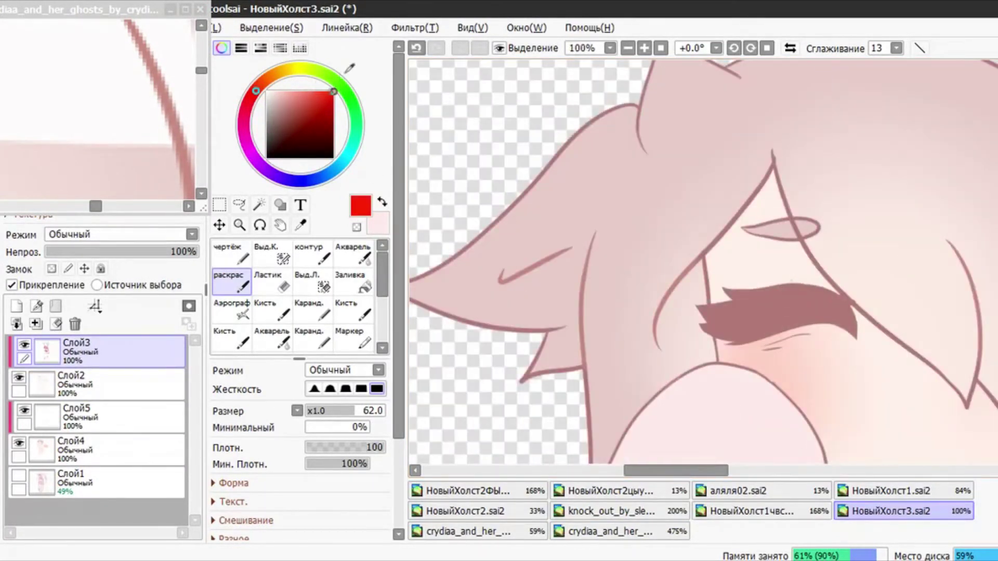
mouse_move(747, 327)
left_mouse_down()
mouse_move(719, 317)
mouse_move(780, 314)
left_mouse_up()
left_click(273, 338)
left_click(357, 411)
Erase the excess pink from the face outline around the eyelashes with the eraser at size 23
key("e")
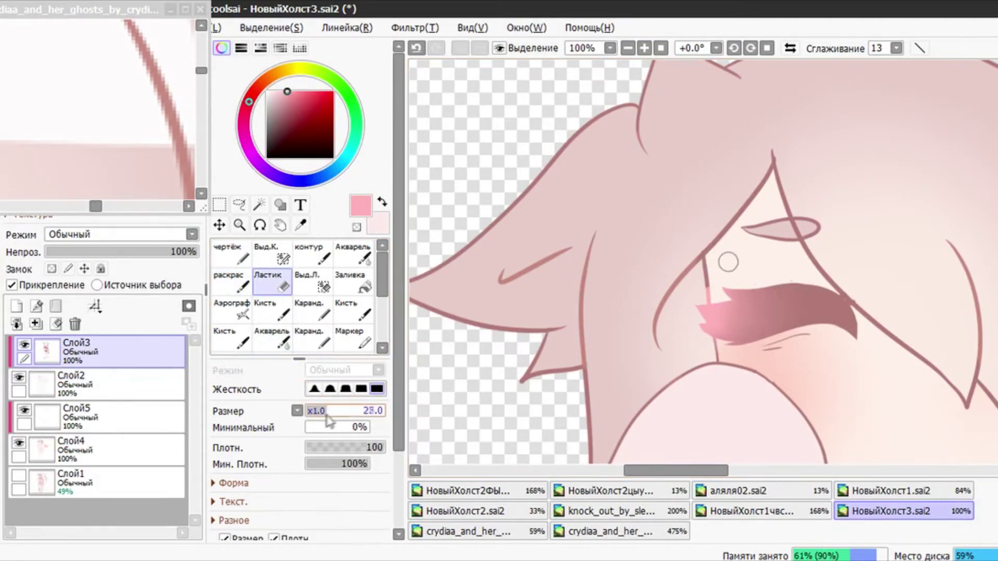
scroll(695, 292, "up", 1)
left_click_drag(709, 372, 709, 386)
scroll(663, 169, "up", 3)
scroll(668, 161, "down", 12)
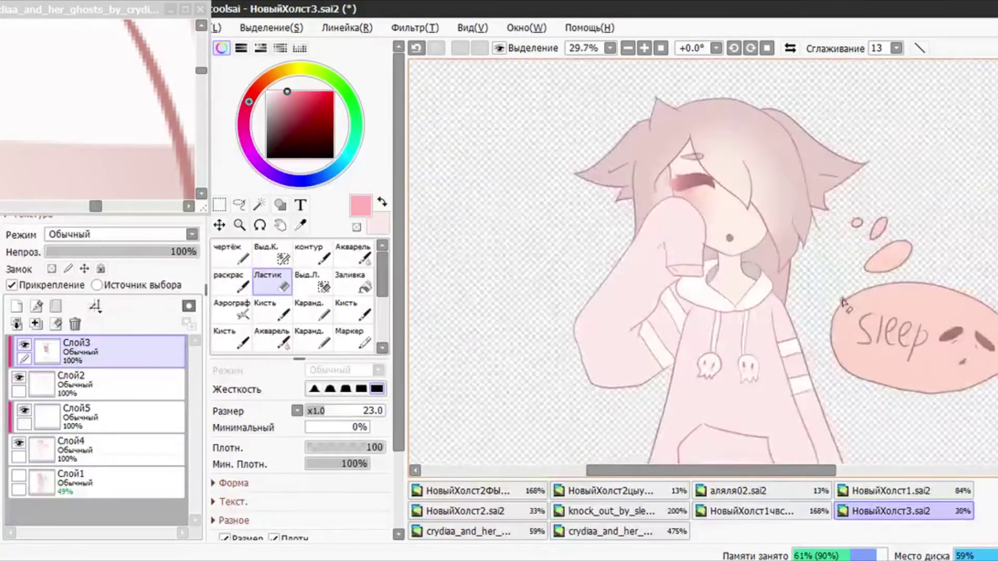
Paint the outer ends of both eyes on the "sleep" bubble pink and blend them with Watercolour at size 66
scroll(883, 244, "up", 8)
key("v")
left_click_drag(703, 240, 714, 256)
left_click_drag(919, 294, 911, 304)
left_click(273, 339)
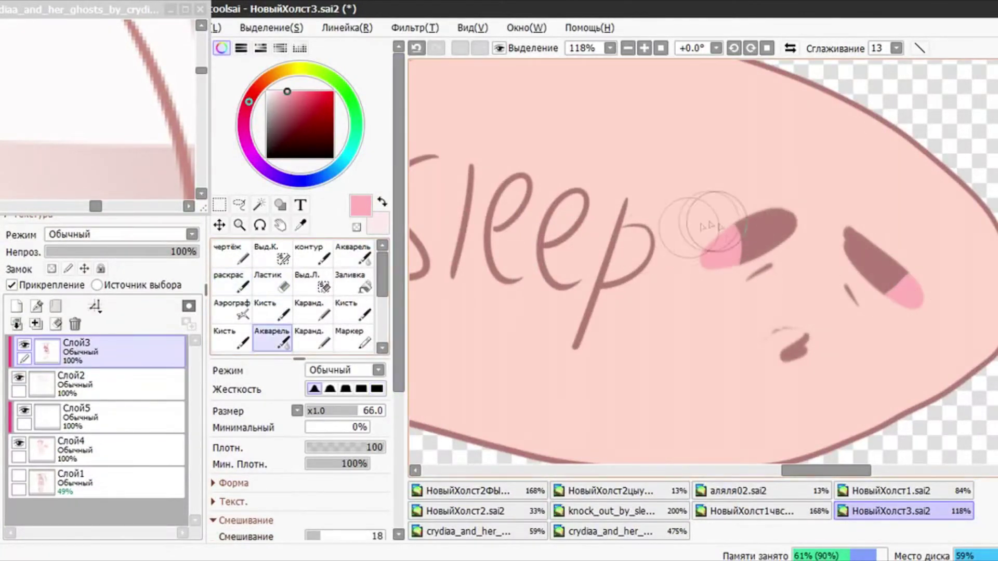
left_click_drag(724, 235, 735, 254)
left_click_drag(907, 276, 888, 287)
scroll(871, 217, "down", 9)
scroll(871, 217, "down", 2)
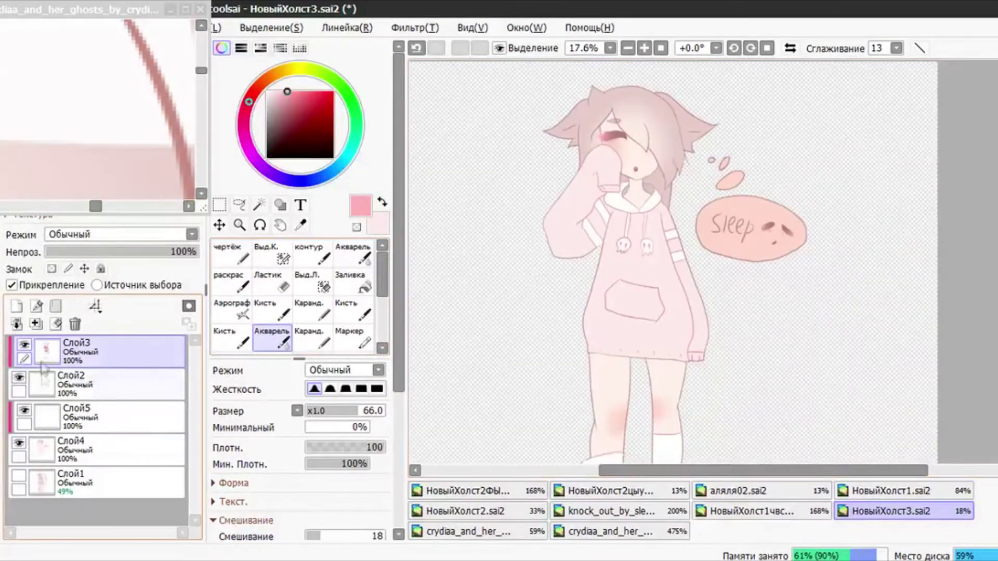
Create a clipped layer directly above Слой5 and choose white as the drawing colour
left_click(109, 416)
left_click(16, 306)
left_click(12, 285)
left_click(267, 91)
Draw thin white guide curves for a highlight band across the hair with the контур brush at size 13
scroll(156, 110, "down", 13)
scroll(661, 86, "up", 4)
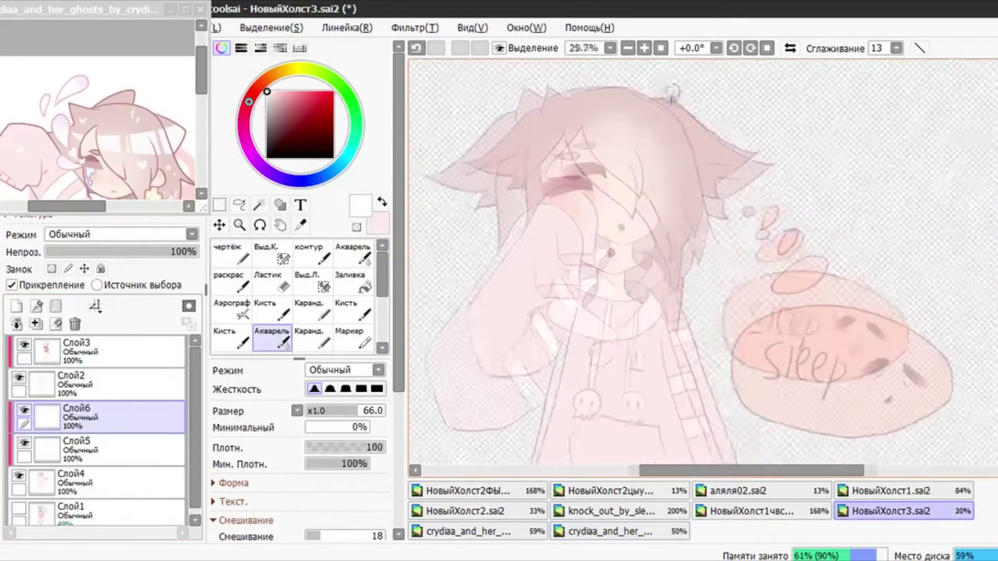
left_click(272, 311)
left_click(313, 254)
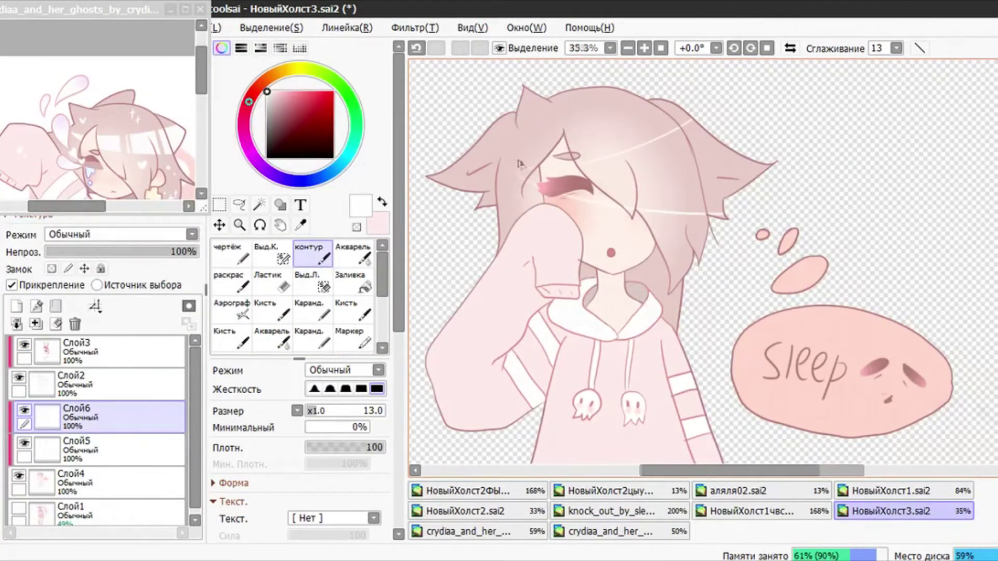
Try to fill the hair's highlight band with white and undo the fill
scroll(523, 185, "up", 5)
left_click(259, 205)
left_click(354, 282)
left_click(629, 217)
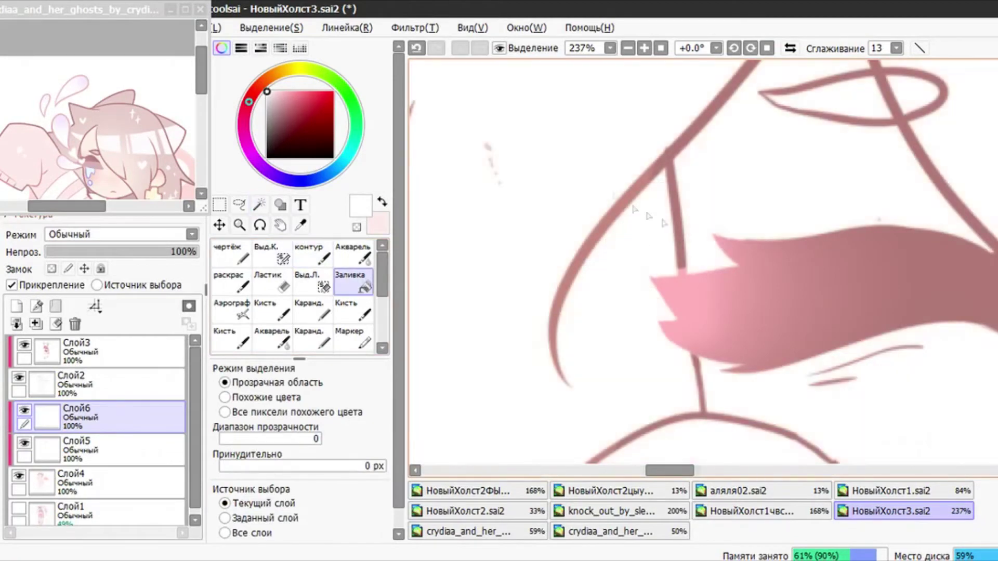
scroll(482, 109, "down", 8)
key("ctrl+z")
Close the highlight outline along the ear with the контур brush, then fill the band across hair and ear with white
left_click(313, 260)
left_click(312, 255)
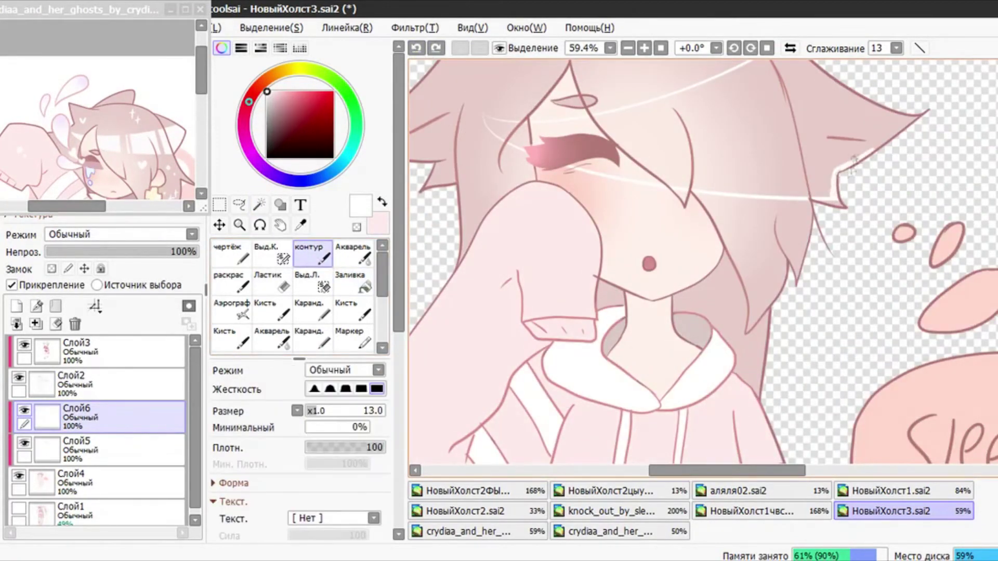
scroll(942, 88, "up", 5)
left_click(369, 412)
scroll(825, 158, "down", 5)
mouse_move(809, 168)
left_mouse_down()
mouse_move(813, 132)
mouse_move(747, 139)
mouse_move(728, 82)
mouse_move(705, 92)
left_mouse_up()
key("g")
left_click(661, 170)
key("e")
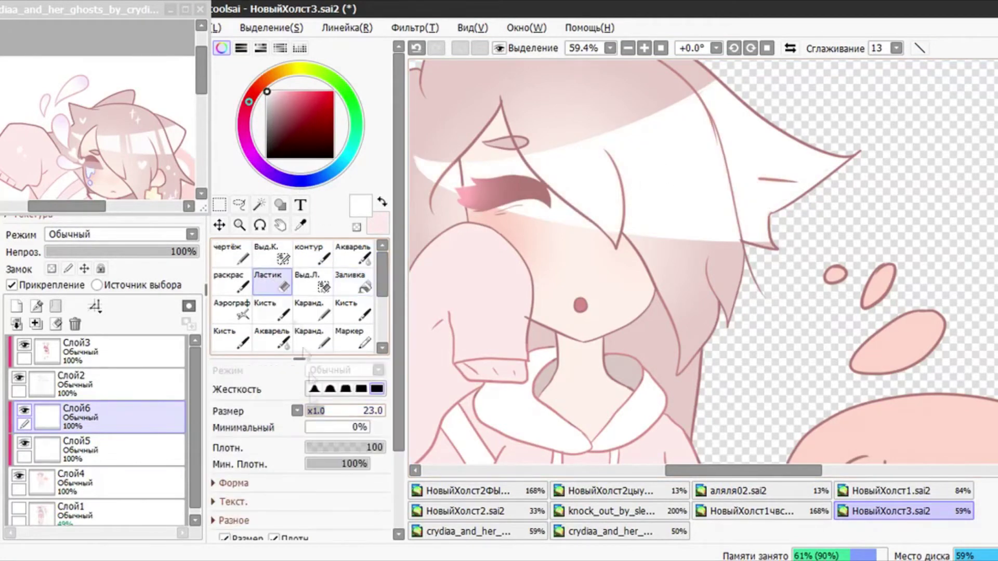
Erase narrow diagonal strips out of the white hair highlight band with the eraser at size 52
mouse_move(595, 131)
left_mouse_down()
mouse_move(616, 260)
mouse_move(640, 240)
left_mouse_up()
left_click_drag(679, 93, 731, 247)
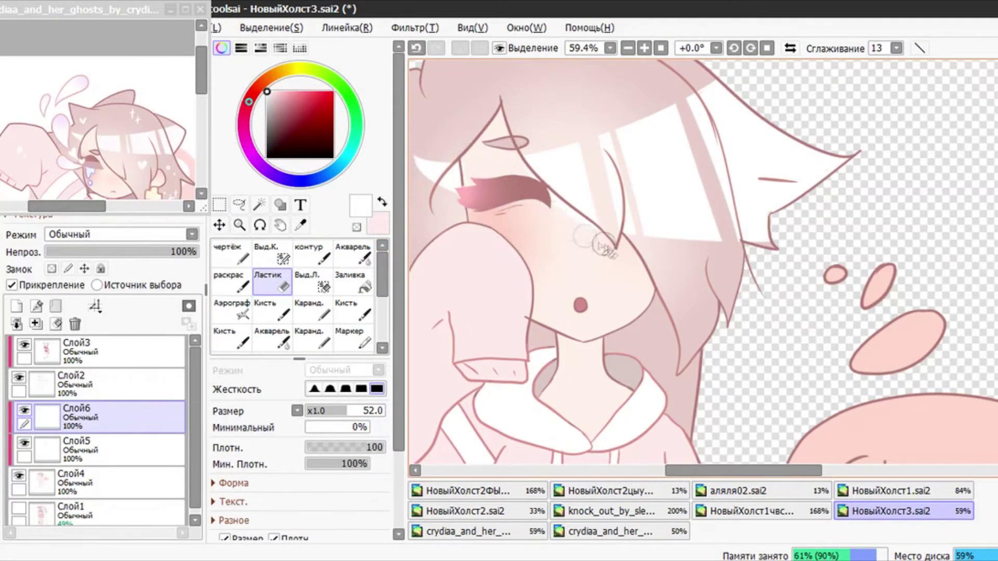
Draw small white sparkles, hearts and dots over the hair with the контур brush at size 81
key("b")
scroll(666, 290, "down", 2)
scroll(667, 266, "up", 2)
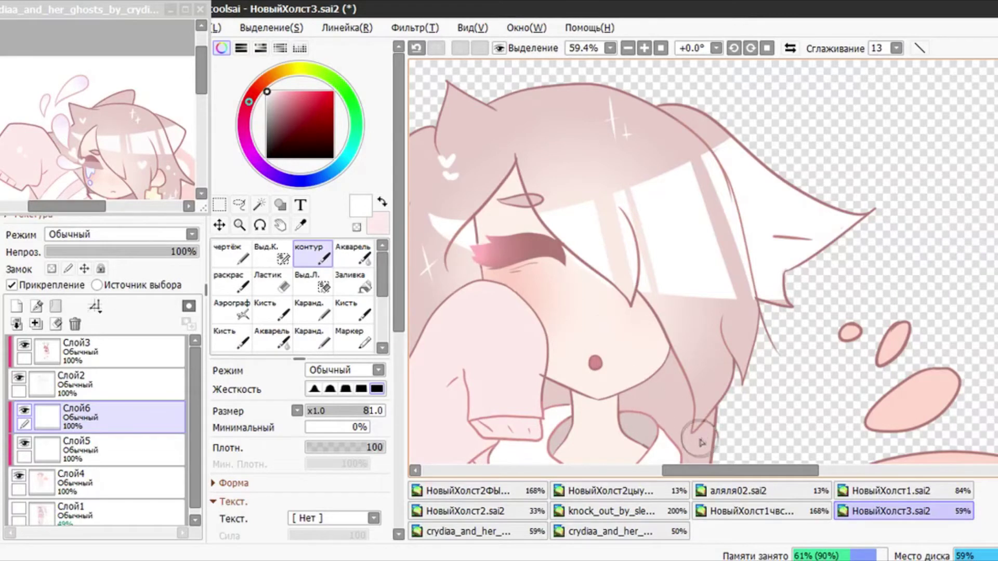
left_click_drag(675, 433, 694, 431)
left_click(709, 341)
key("ctrl+z")
left_click(726, 357)
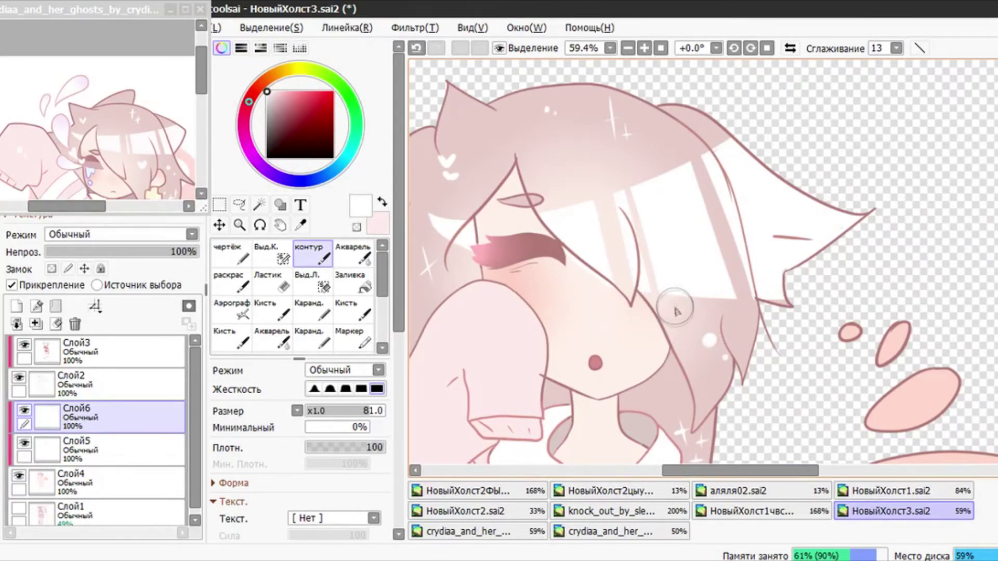
left_click_drag(691, 309, 681, 320)
left_click_drag(673, 309, 682, 321)
Examine the white accents on the reference character's hair and hoodie
scroll(682, 288, "down", 3)
scroll(121, 190, "down", 4)
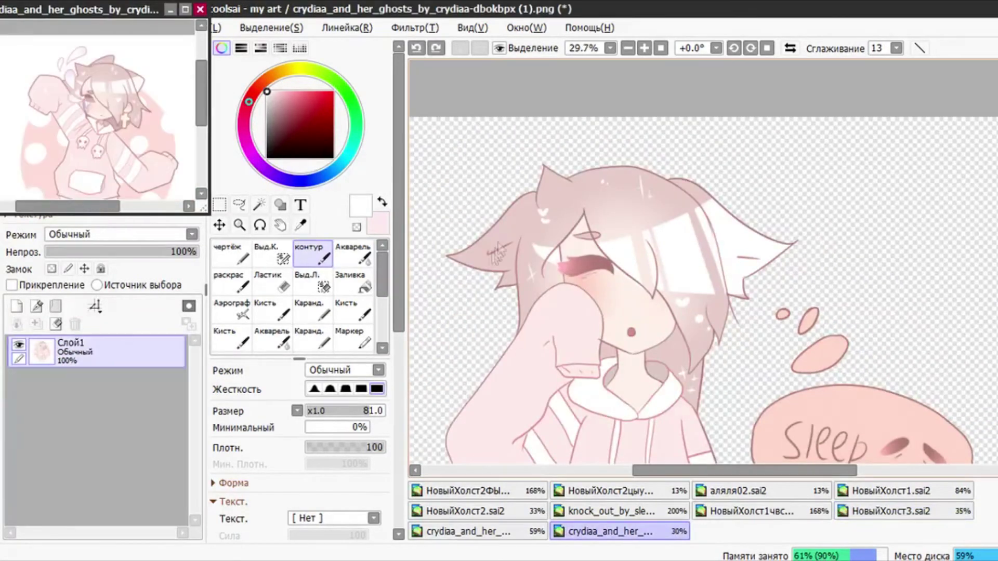
scroll(60, 142, "up", 12)
scroll(60, 142, "down", 8)
scroll(99, 148, "up", 6)
scroll(99, 135, "down", 8)
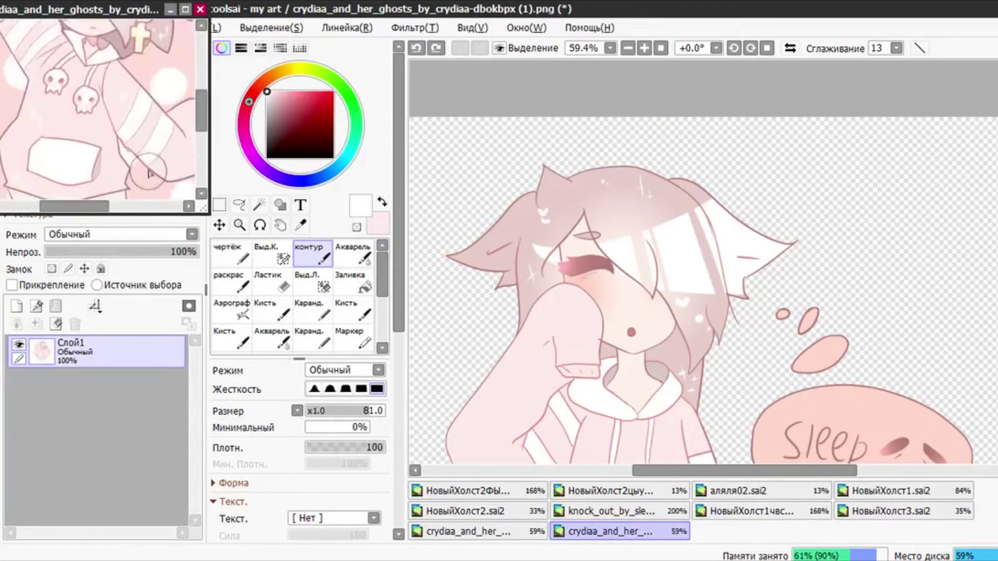
scroll(661, 249, "down", 5)
scroll(623, 260, "up", 8)
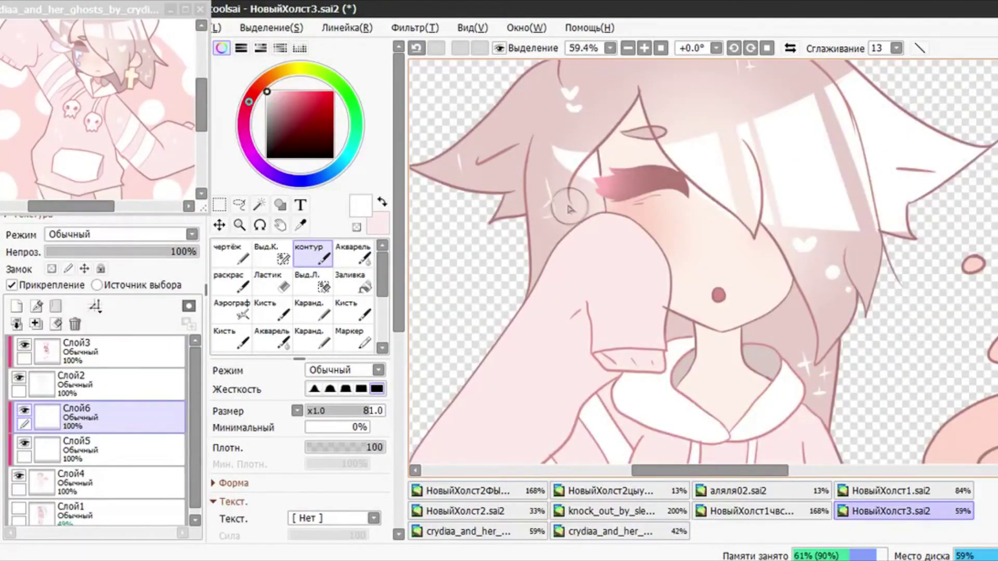
Add small white hearts and sparkle marks to the hoodie's sleeve, chest and hem with the контур brush
scroll(615, 247, "down", 3)
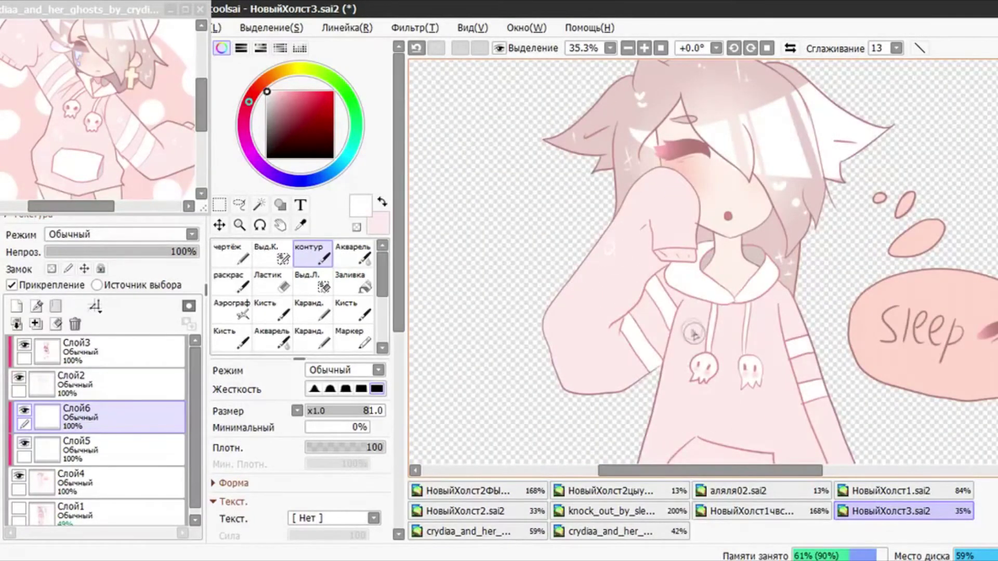
scroll(770, 411, "down", 1)
scroll(764, 286, "up", 5)
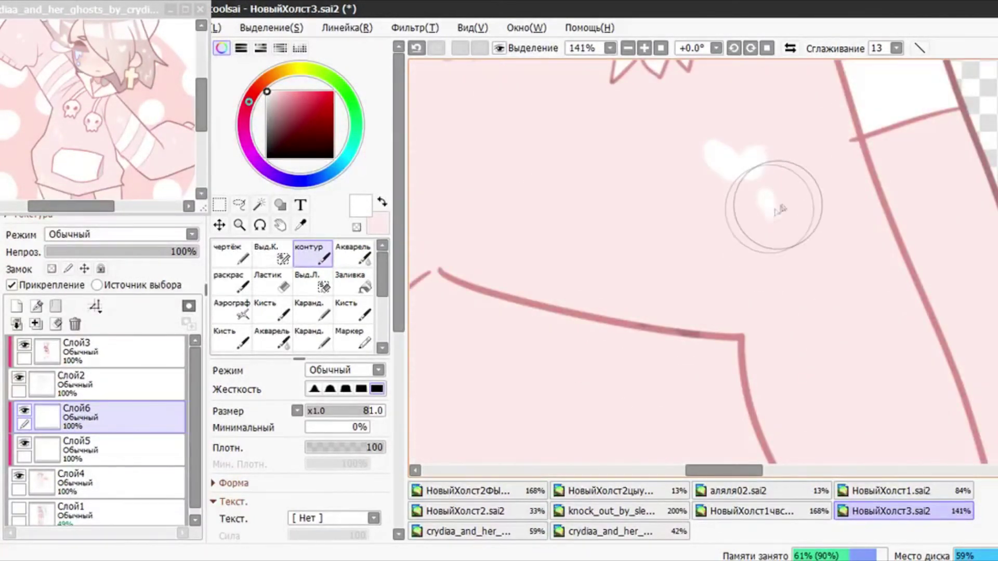
scroll(751, 178, "down", 6)
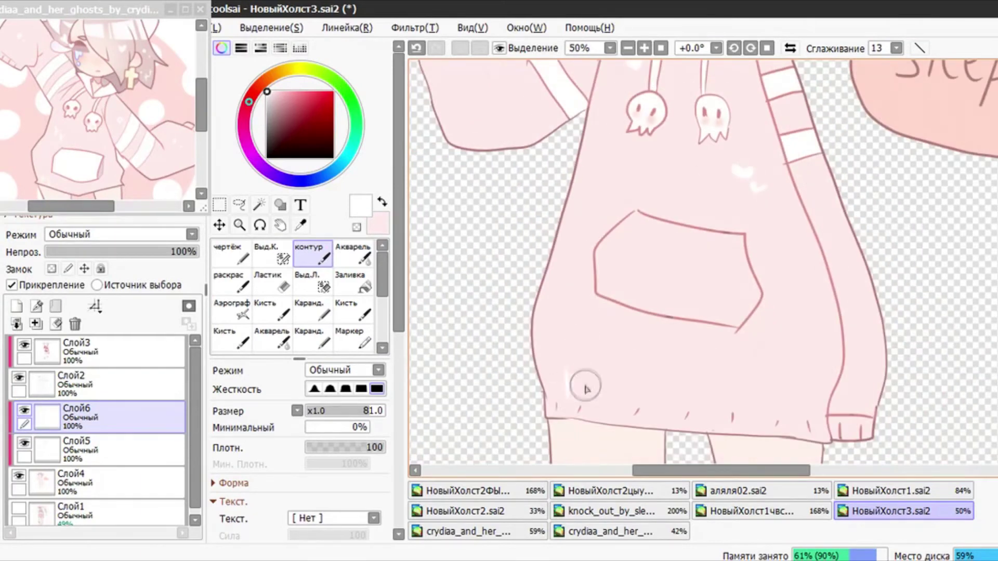
scroll(743, 182, "down", 6)
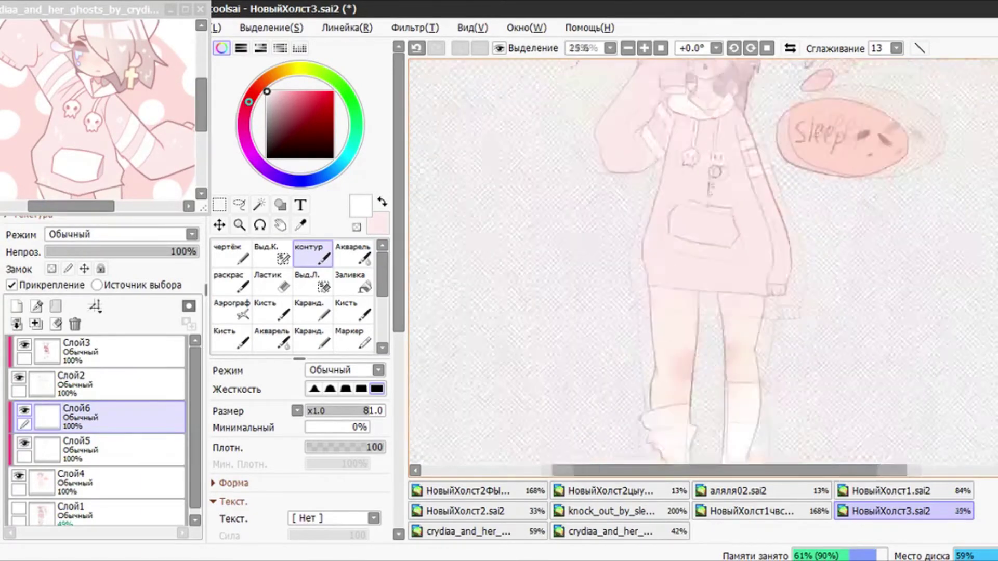
Examine the drawing's legs and compare them with the reference character's legs and overall lighting
scroll(744, 312, "up", 4)
scroll(130, 145, "down", 4)
scroll(136, 124, "up", 2)
scroll(136, 124, "down", 3)
scroll(122, 159, "up", 10)
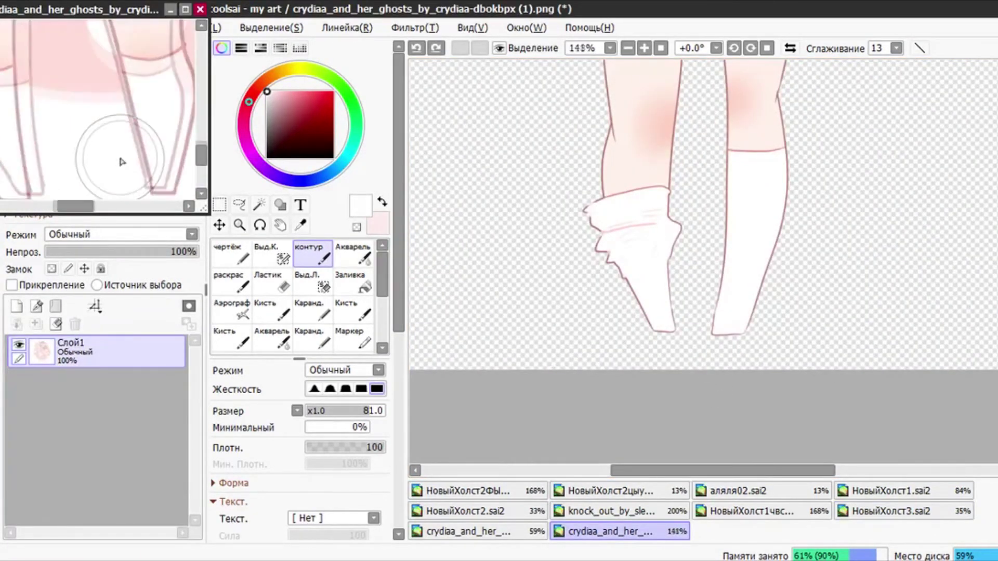
scroll(123, 156, "down", 9)
scroll(130, 68, "up", 6)
scroll(132, 83, "down", 8)
scroll(762, 233, "down", 2)
scroll(762, 191, "down", 5)
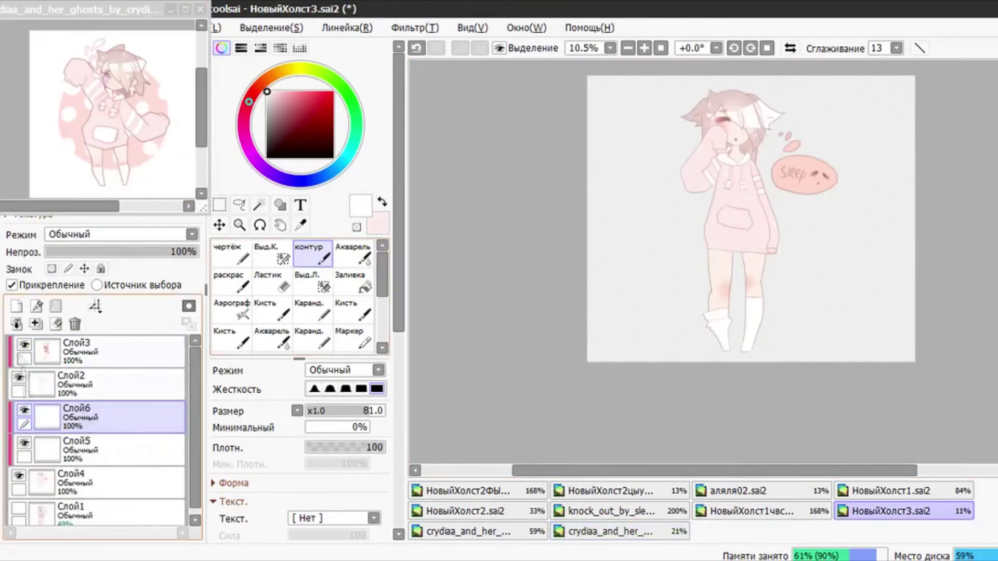
Create a clipped layer directly above Слой6 and choose pale yellow as the drawing colour
left_click(17, 306)
left_click(12, 286)
left_click(301, 96)
left_click(296, 69)
left_click(281, 92)
Paint a pale yellow band across the fringe with the раскрас brush and soften it with the Акварель brush
left_click(231, 281)
scroll(751, 120, "up", 3)
scroll(762, 117, "up", 1)
left_click_drag(597, 122, 722, 87)
left_click(273, 310)
left_click(272, 337)
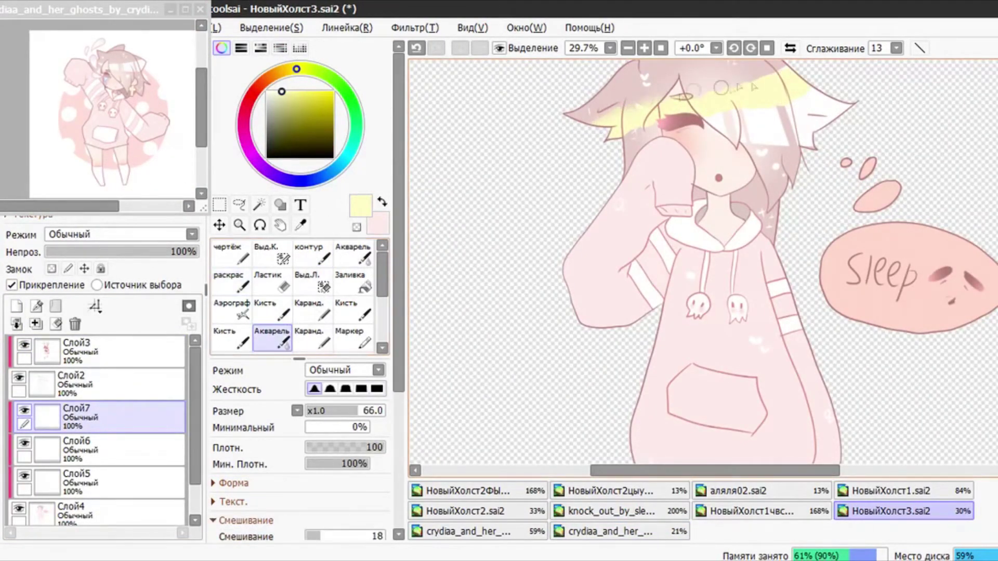
Try Shade/Shine on the yellow hair layer, then set its blending mode to Burn/Dodge
left_click(166, 234)
left_click(68, 351)
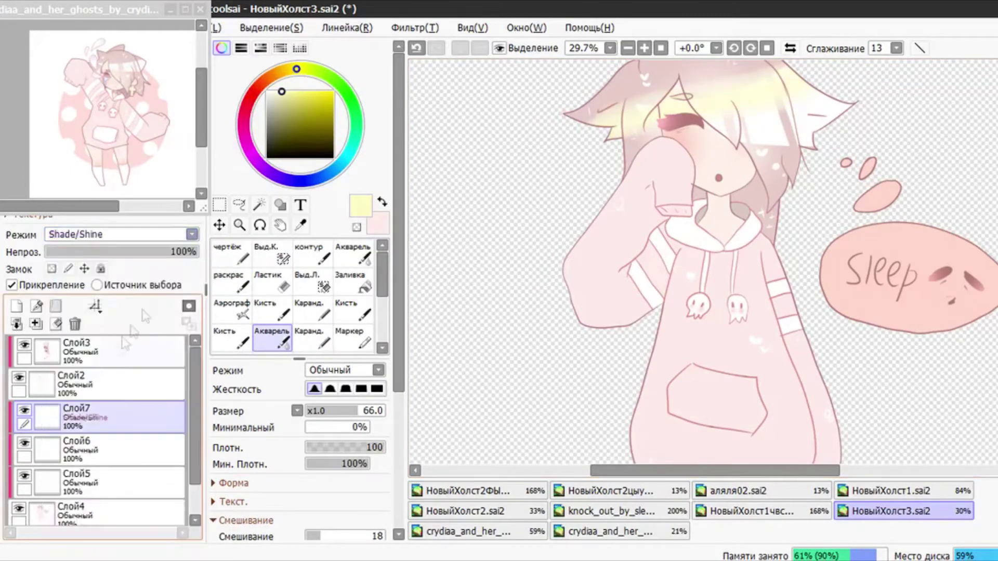
left_click(166, 234)
left_click(66, 406)
Blend the yellow glow across the hair with the Акварель brush at size 300
scroll(398, 312, "down", 3)
left_click_drag(412, 479, 412, 485)
left_click(327, 518)
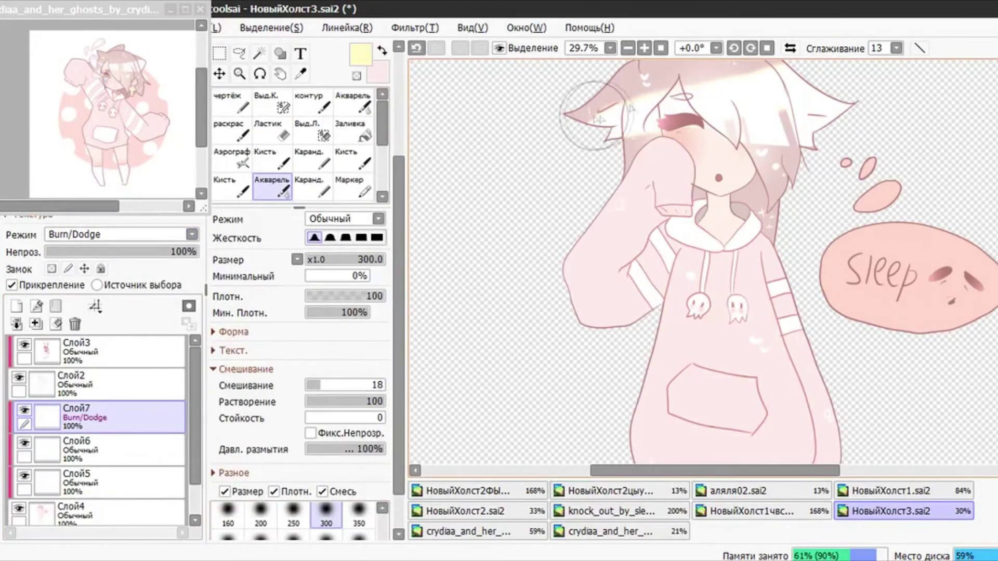
left_click_drag(584, 116, 758, 79)
scroll(592, 260, "down", 1)
scroll(753, 78, "up", 3)
Erase and re-blend the excess hair glow, then lower its layer's opacity to 17%
left_click(272, 134)
left_click(326, 462)
left_click_drag(457, 192, 749, 130)
mouse_move(541, 249)
left_mouse_down()
mouse_move(660, 249)
mouse_move(632, 239)
left_mouse_up()
left_click(272, 242)
left_click_drag(728, 145, 465, 223)
left_click_drag(197, 252, 71, 252)
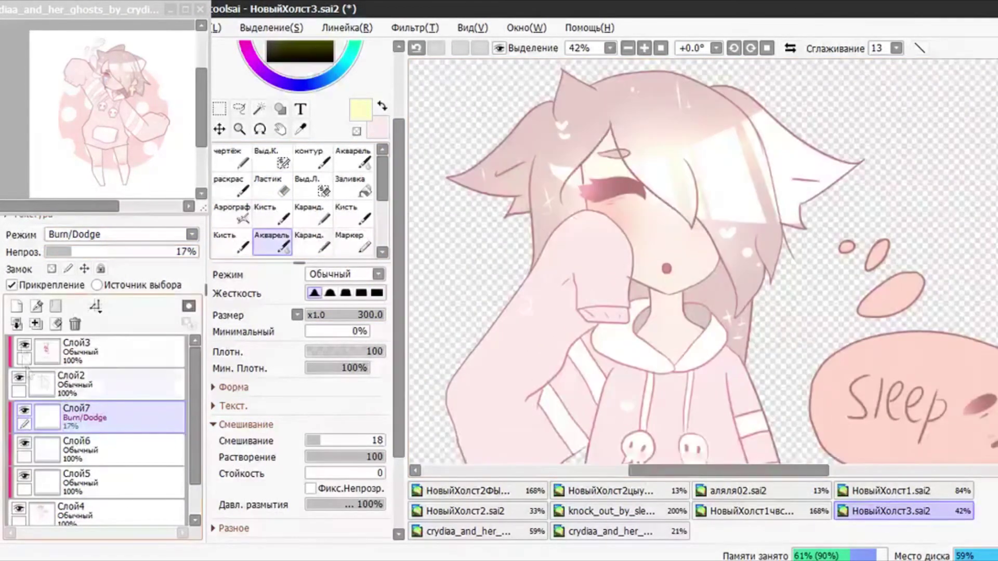
Create another clipped layer above the hair glow and paint a soft pale yellow glow over the face and fringe
left_click(16, 306)
left_click(11, 285)
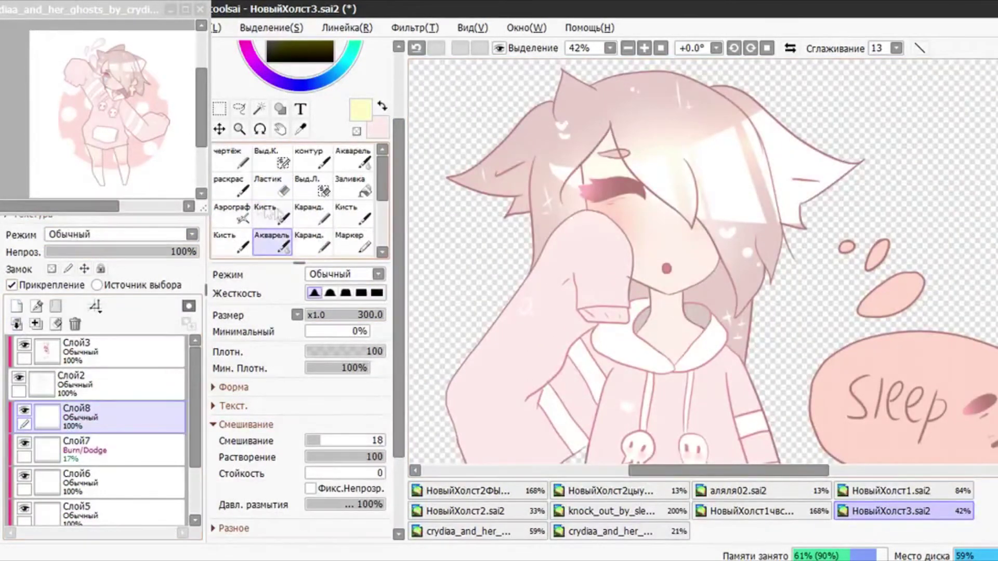
left_click(273, 215)
mouse_move(634, 174)
left_mouse_down()
mouse_move(668, 211)
mouse_move(684, 255)
mouse_move(639, 147)
left_mouse_up()
Set the face glow layer's blending mode to Shade/Shine and its opacity to 19%
left_click(273, 243)
left_click(122, 234)
left_click(102, 292)
left_click(122, 234)
left_click(125, 348)
left_click_drag(91, 253, 74, 252)
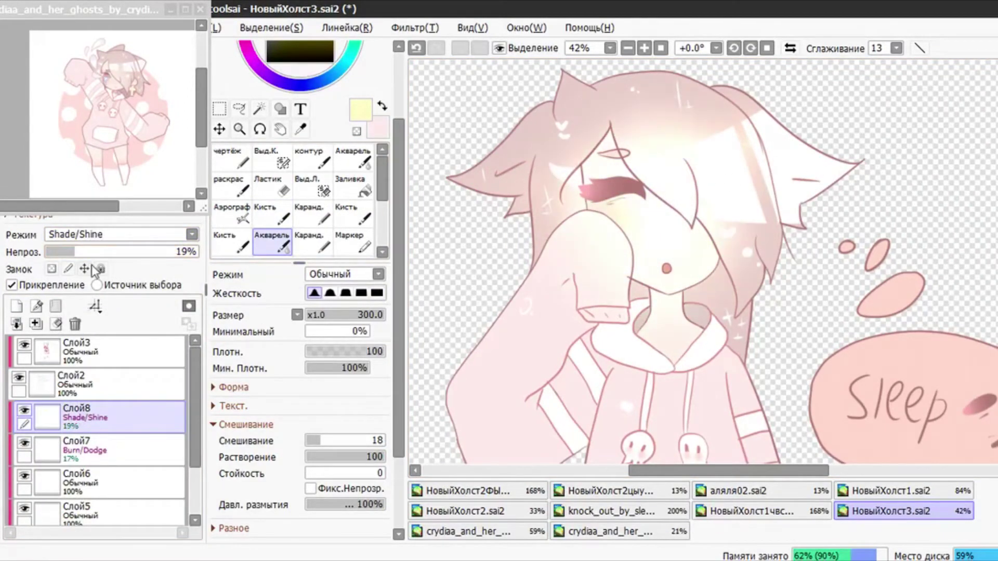
Create a clipped layer above the face glow and paint pale pink over the hoodie's chest around the skull charms
left_click(17, 305)
scroll(690, 280, "down", 4)
scroll(690, 281, "up", 2)
scroll(652, 258, "up", 7)
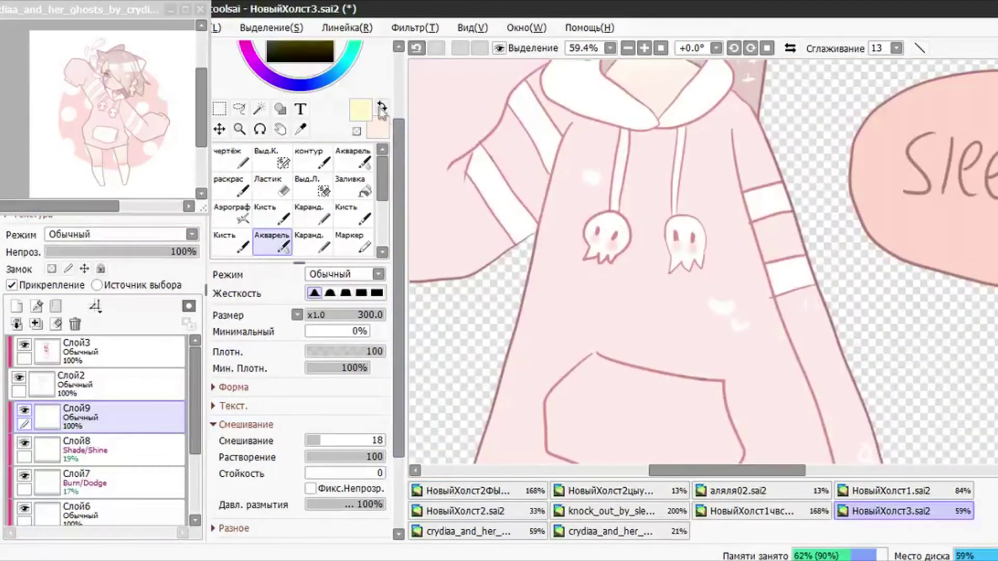
left_click(382, 106)
left_click(272, 214)
mouse_move(614, 240)
left_mouse_down()
mouse_move(704, 258)
mouse_move(692, 244)
left_mouse_up()
Try other blending modes on the chest glow layer and settle on Burn/Dodge
left_click(164, 235)
left_click(140, 404)
left_click(166, 234)
left_click(68, 352)
left_click(167, 234)
left_click(68, 406)
Erase the outer parts of the chest glow, leaving only a band behind the skull charms
left_click(272, 242)
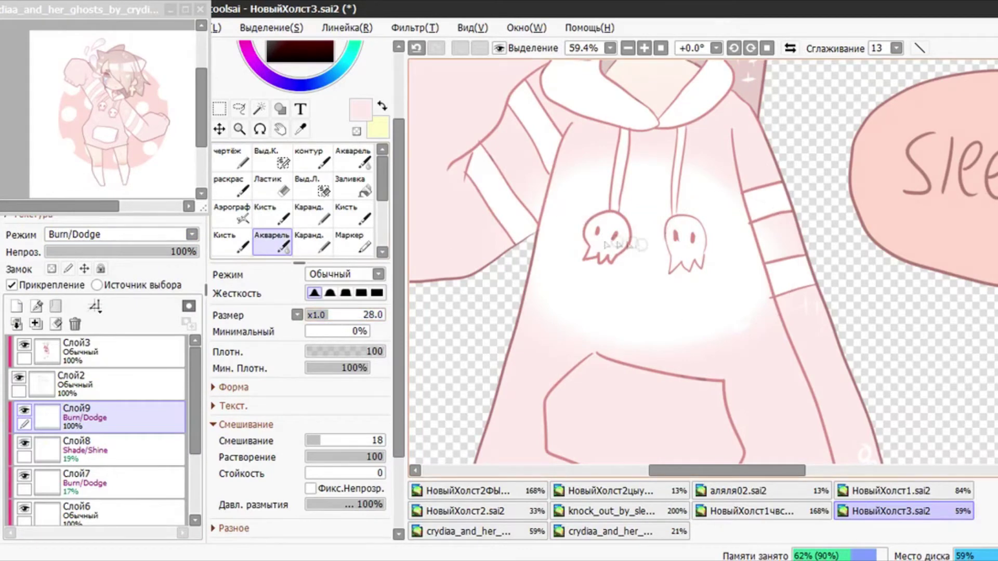
key("e")
mouse_move(650, 171)
left_mouse_down()
mouse_move(534, 315)
mouse_move(537, 236)
left_mouse_up()
left_click_drag(755, 213, 763, 278)
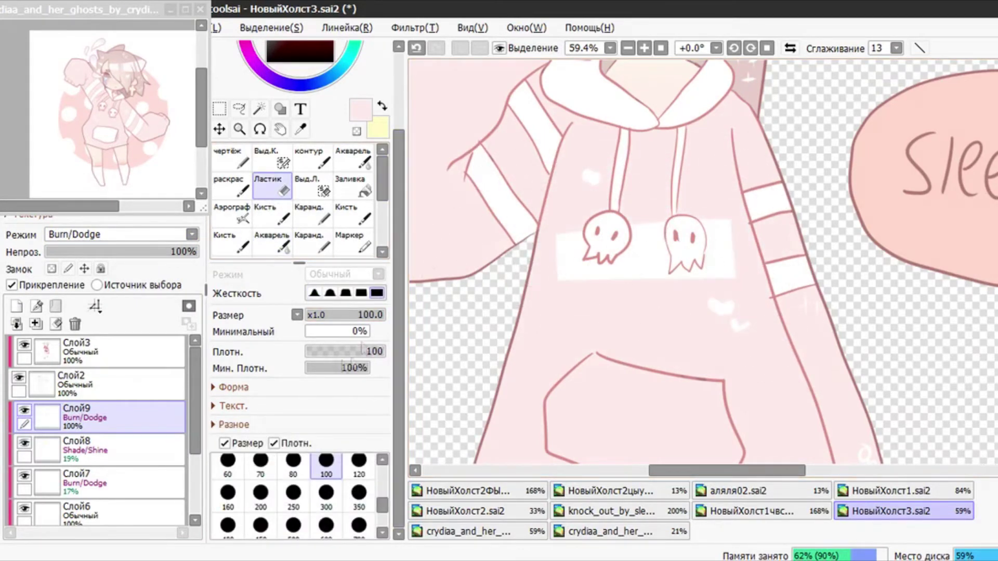
Blend the chest band's edges with the Акварель brush at size 100 and set the layer's opacity to 18%
left_click(272, 242)
left_click_drag(359, 316, 385, 315)
left_click_drag(659, 218, 562, 283)
left_click_drag(569, 283, 746, 239)
left_click_drag(710, 297, 556, 297)
left_click_drag(140, 252, 73, 254)
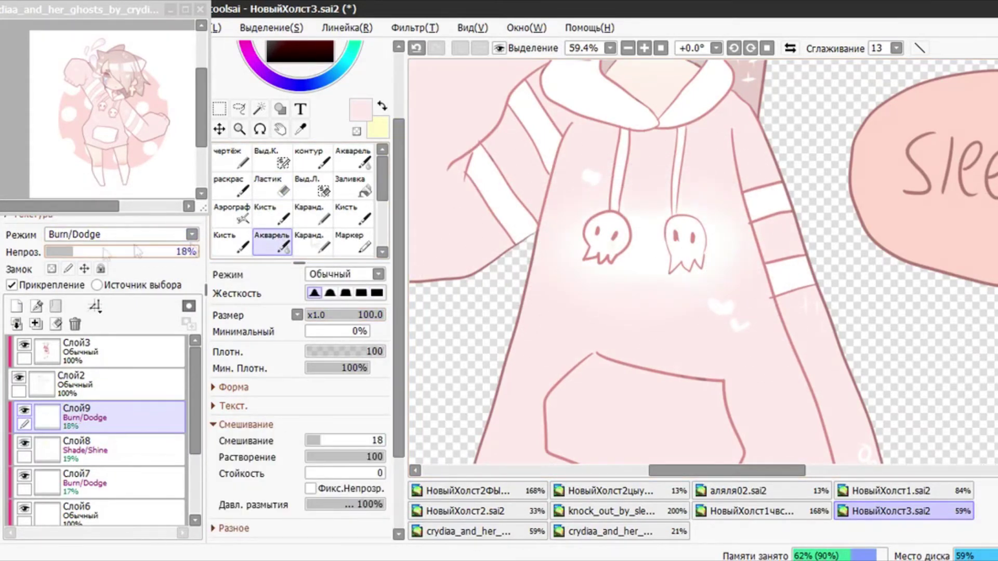
Spread the soft pink glow over the rest of the hoodie with the Акварель brush at size 700
scroll(673, 166, "down", 12)
scroll(673, 165, "up", 6)
left_click_drag(400, 429, 399, 507)
left_click(358, 497)
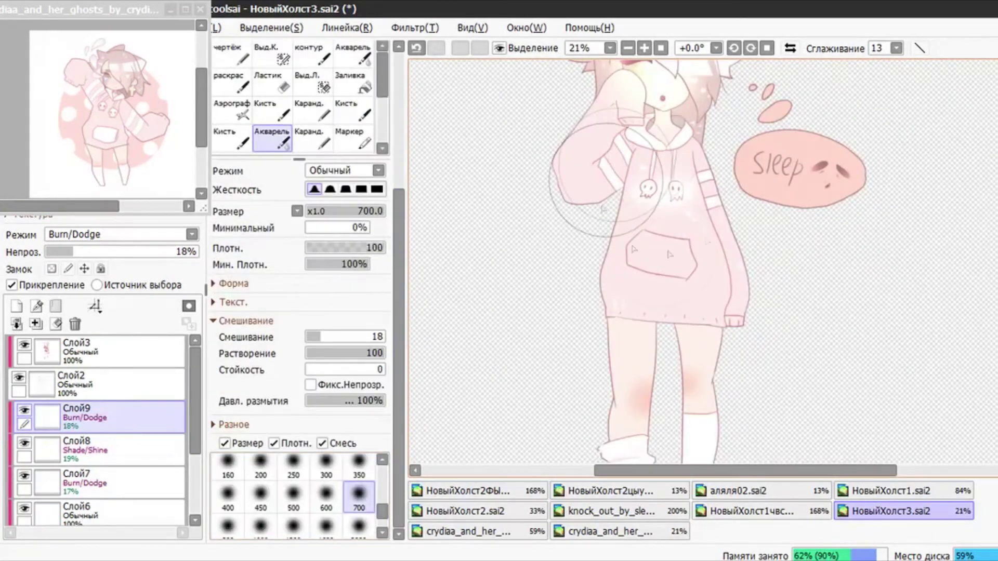
left_click_drag(608, 177, 740, 296)
scroll(725, 328, "down", 3)
scroll(702, 194, "up", 1)
Create a clipped layer above Слой9 and choose coral red as the shadow colour
left_click(16, 306)
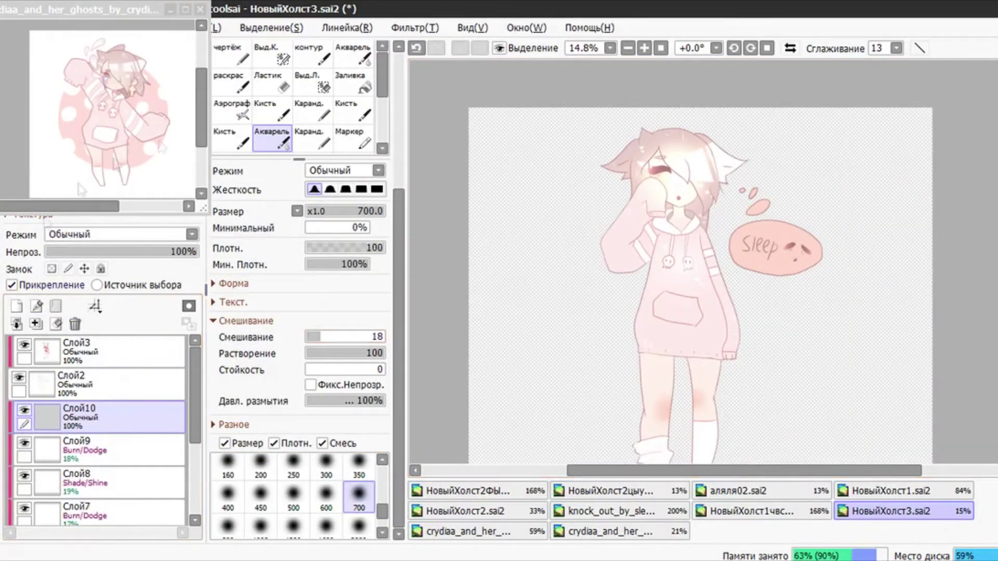
scroll(387, 200, "up", 3)
left_click(260, 86)
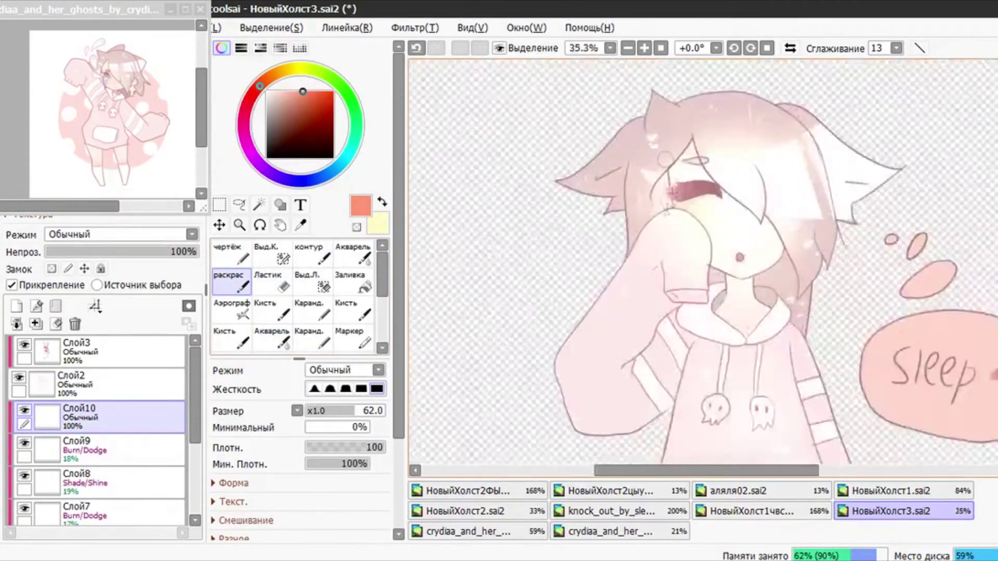
Paint coral shadows beneath the fringe beside the closed eye and inside the ear with раскрас at size 62
left_click(229, 280)
scroll(647, 207, "up", 10)
left_click_drag(647, 208, 697, 124)
mouse_move(676, 120)
left_mouse_down()
mouse_move(619, 233)
mouse_move(712, 140)
left_mouse_up()
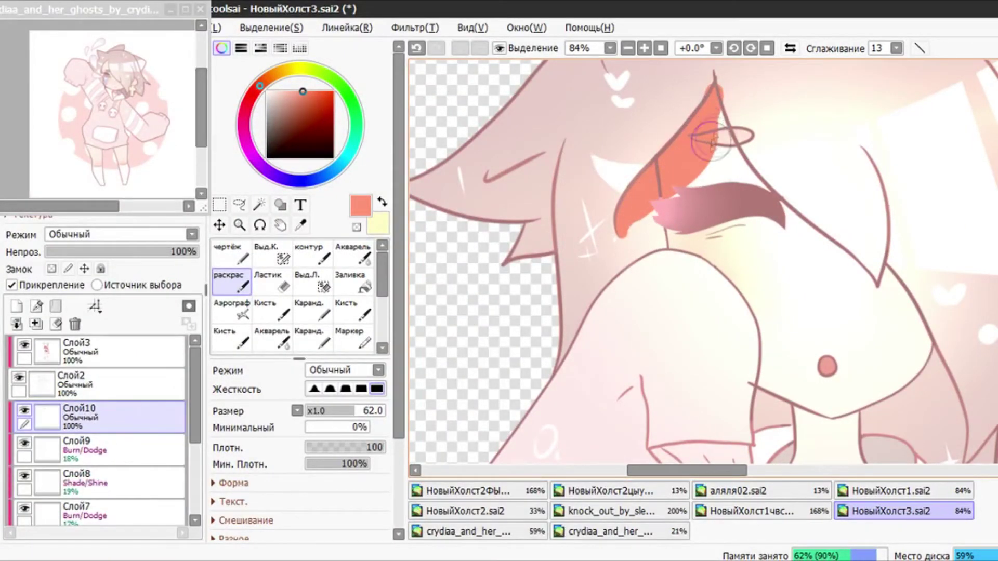
left_click_drag(488, 183, 545, 158)
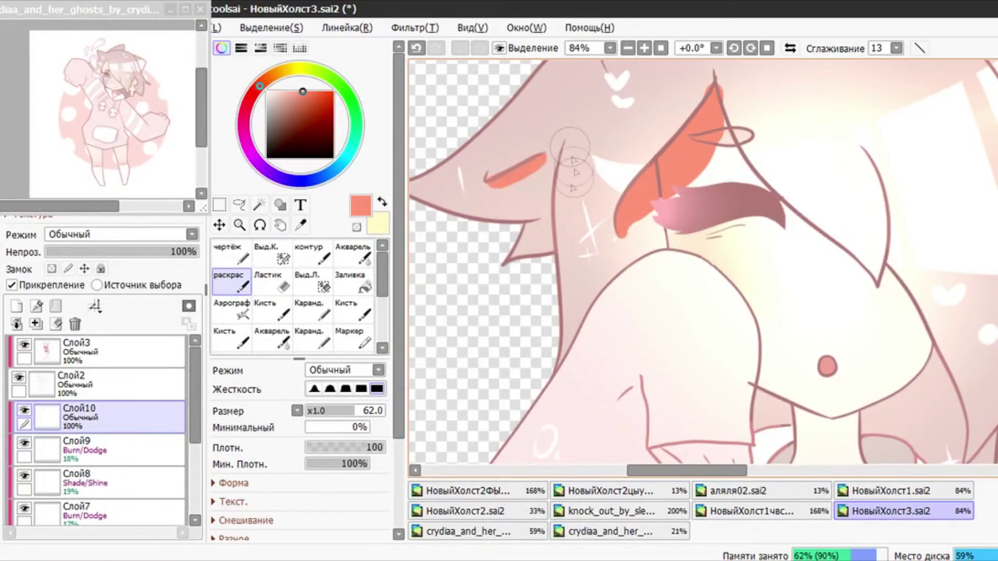
left_click_drag(529, 227, 519, 245)
Paint coral shadows along the raised sleeve's inner edge and between the cuff and chin
mouse_move(676, 250)
left_mouse_down()
mouse_move(733, 336)
mouse_move(749, 429)
left_mouse_up()
scroll(753, 323, "down", 4)
scroll(736, 331, "up", 9)
mouse_move(727, 320)
left_mouse_down()
mouse_move(732, 192)
mouse_move(757, 220)
mouse_move(765, 251)
mouse_move(751, 231)
mouse_move(812, 281)
mouse_move(795, 261)
mouse_move(794, 233)
mouse_move(806, 283)
left_mouse_up()
Paint coral shadows on the neck, hood lining and hair locks beside the face
scroll(762, 118, "down", 5)
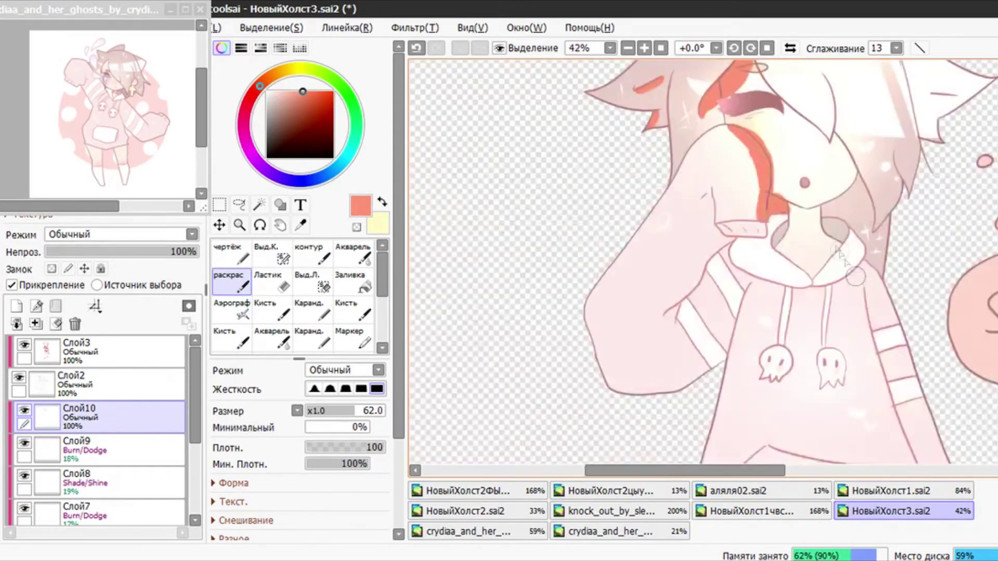
left_click_drag(831, 127, 855, 197)
left_click_drag(824, 67, 838, 132)
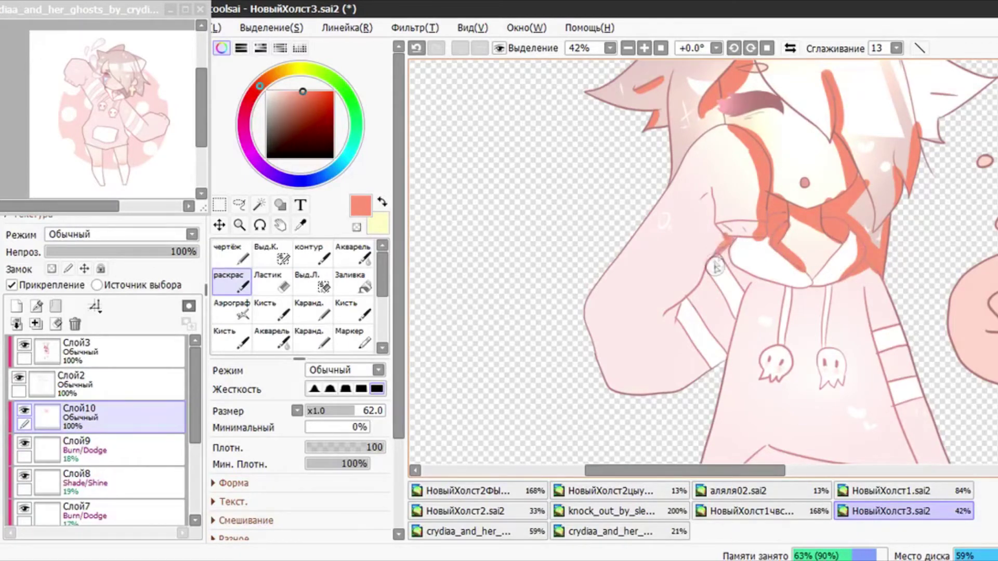
Paint coral shadows down the hoodie's side, along the drawstrings and skull charms, and on the lowered sleeve's outer edge
left_click_drag(751, 287, 706, 462)
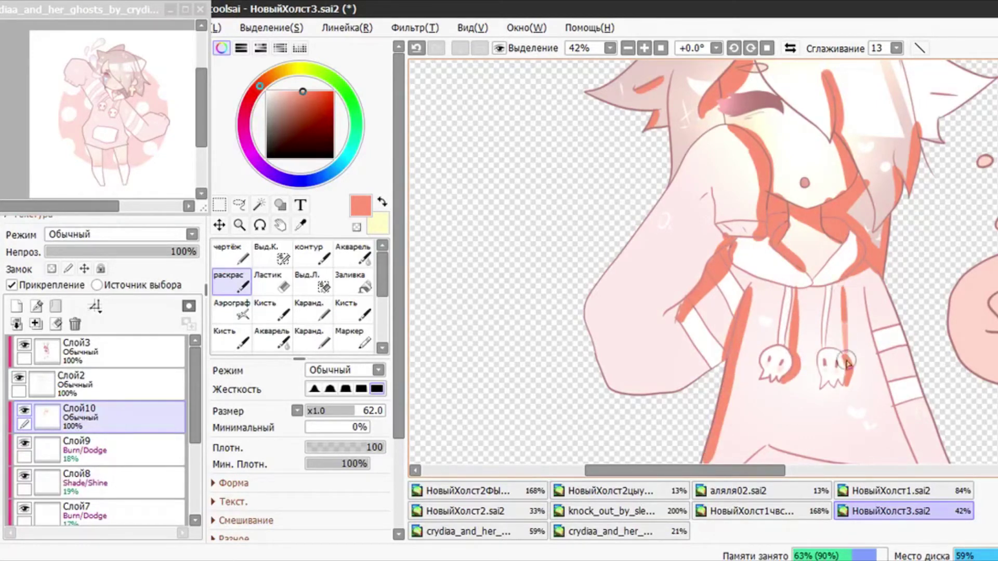
left_click_drag(877, 272, 950, 464)
scroll(843, 298, "down", 3)
left_click_drag(844, 298, 844, 179)
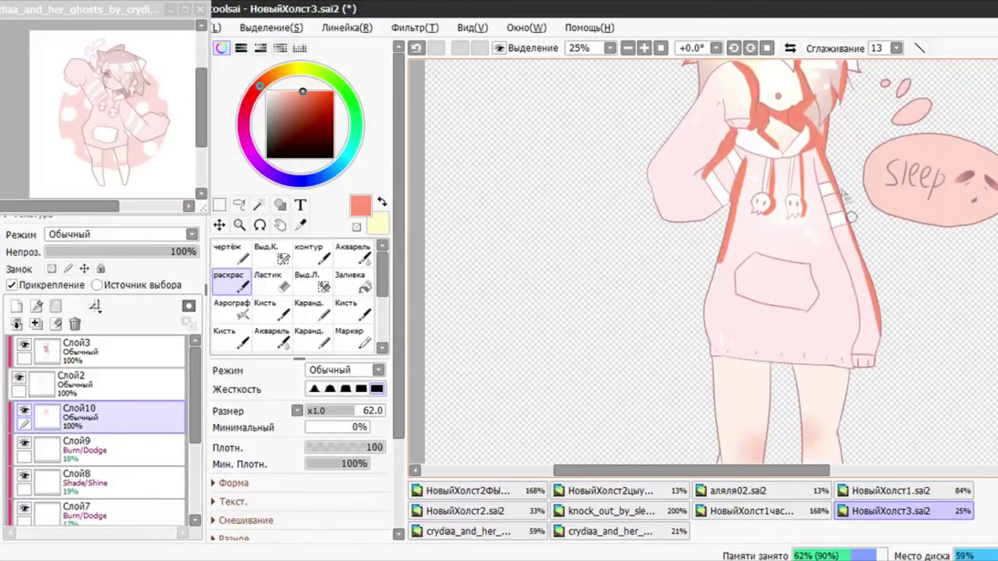
Paint coral shadows on both ends of the sleep bubble and on its small trailing bubbles
mouse_move(877, 151)
left_mouse_down()
mouse_move(888, 143)
mouse_move(896, 219)
left_mouse_up()
left_click_drag(977, 203, 966, 223)
left_click_drag(988, 148, 992, 216)
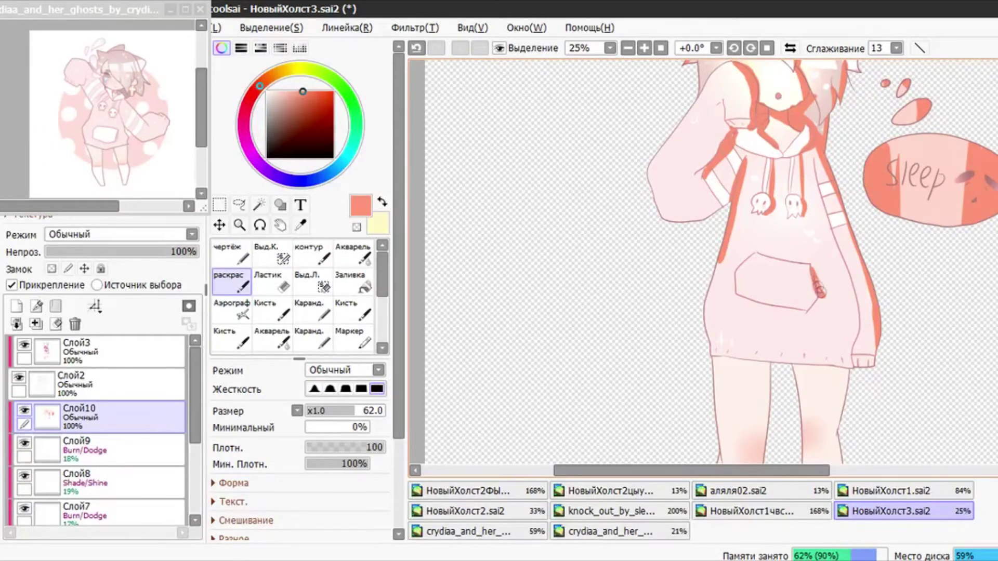
Paint coral shadows on the hoodie's pocket edge and lowered sleeve, and down the edges of both legs and socks
left_click_drag(814, 165, 858, 372)
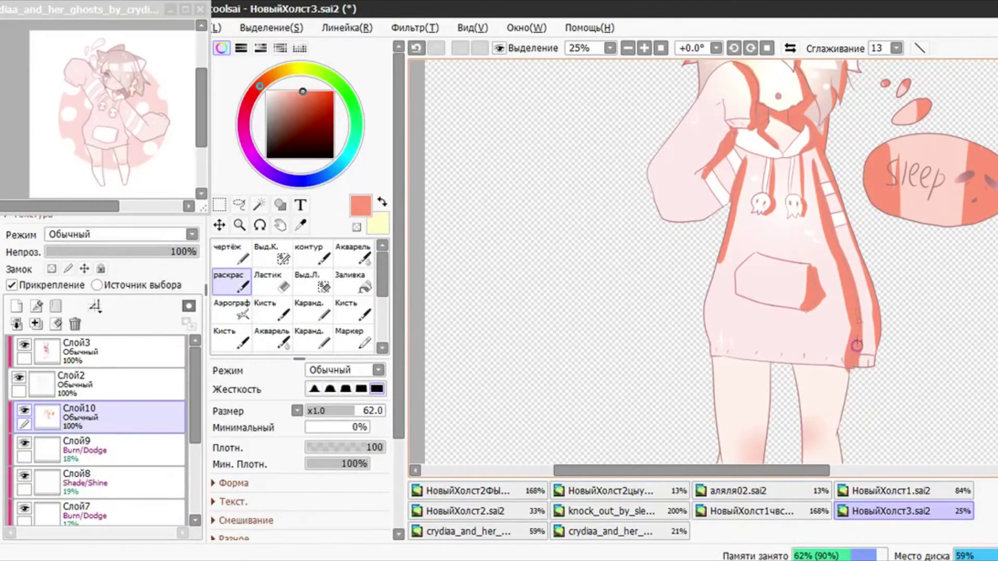
scroll(831, 312, "down", 3)
scroll(823, 285, "up", 1)
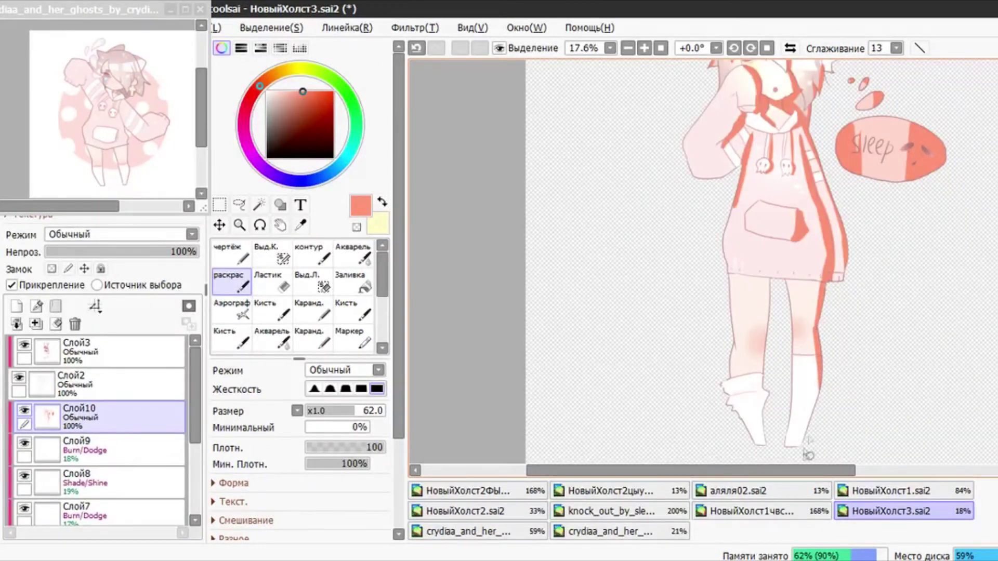
left_click_drag(764, 278, 762, 445)
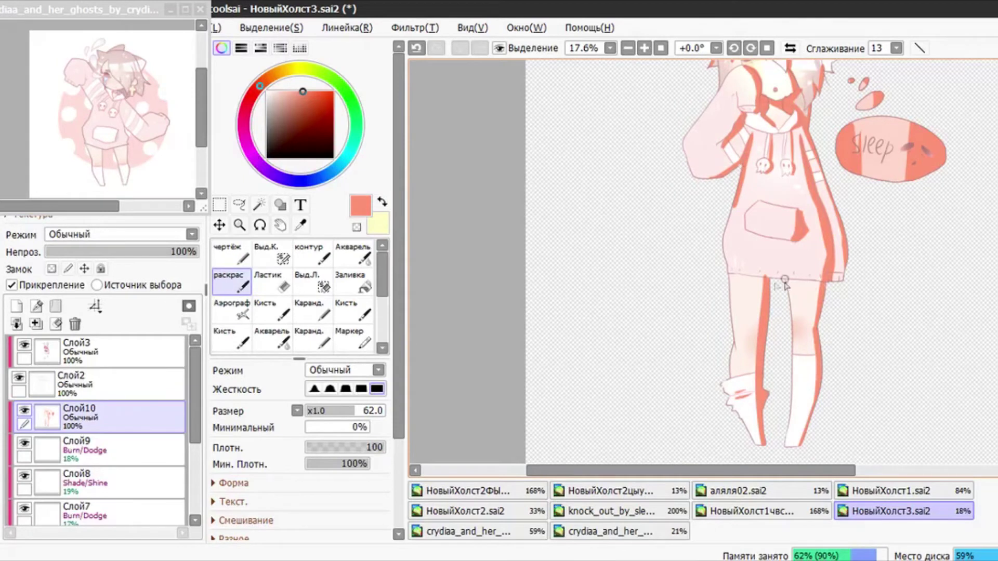
Undo the last stroke and paint coral shadows across the tops of both thighs under the hoodie's hem and on the white ear
key("ctrl+z")
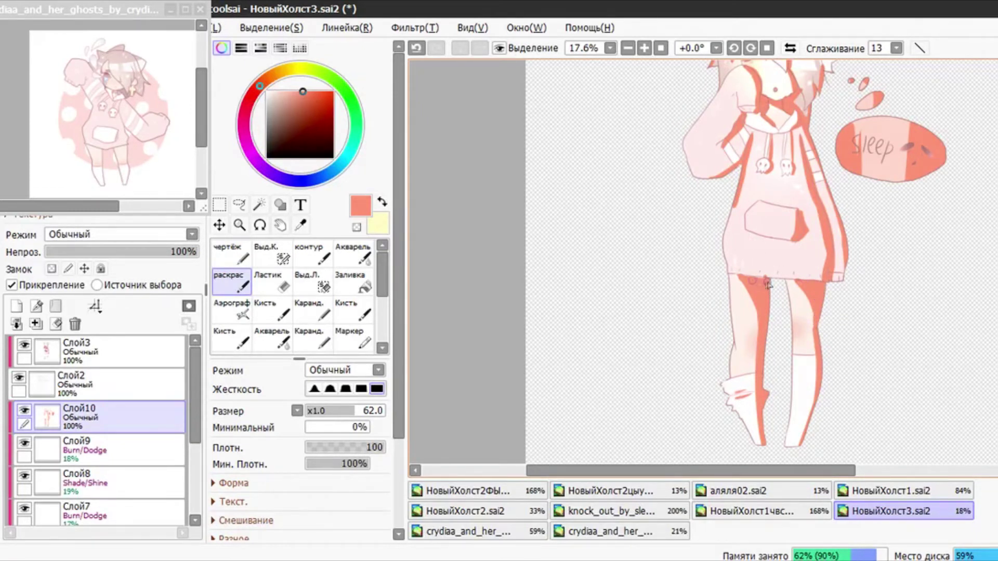
scroll(799, 284, "up", 3)
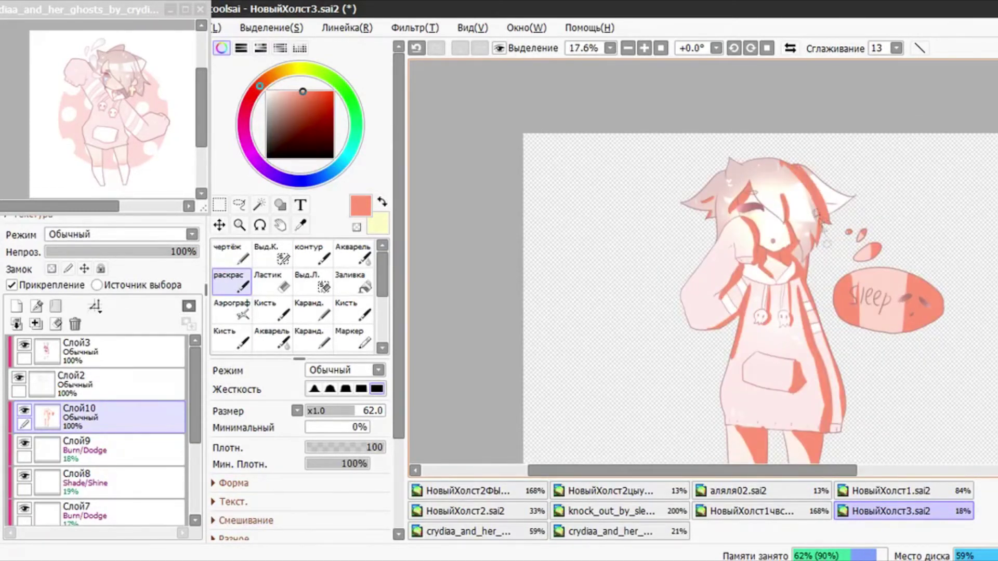
Soften the coral shadows on the hair, ears, face and raised sleeve with the Акварель brush at size 69 and density 56
left_click(272, 336)
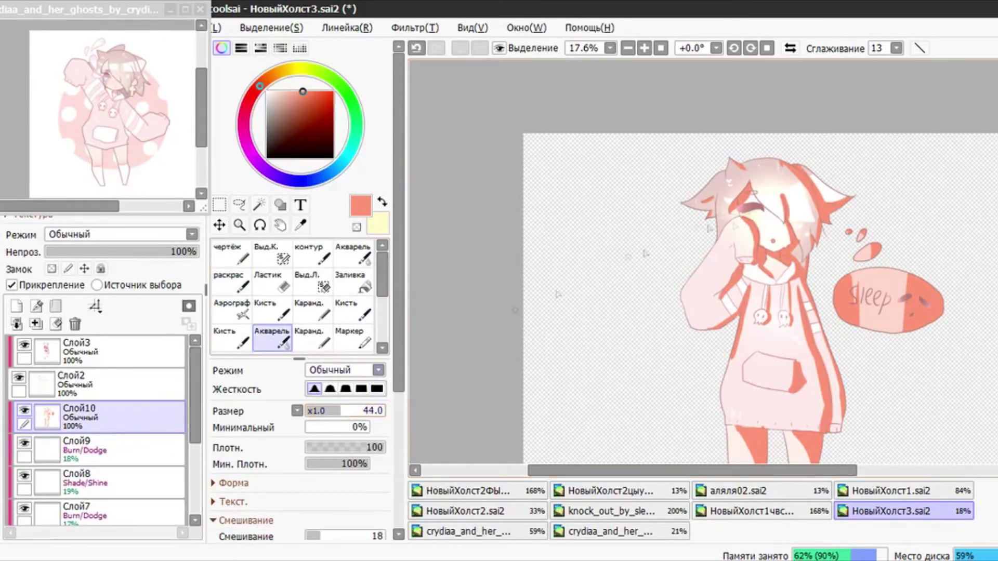
scroll(762, 215, "up", 3)
left_click_drag(735, 269, 715, 240)
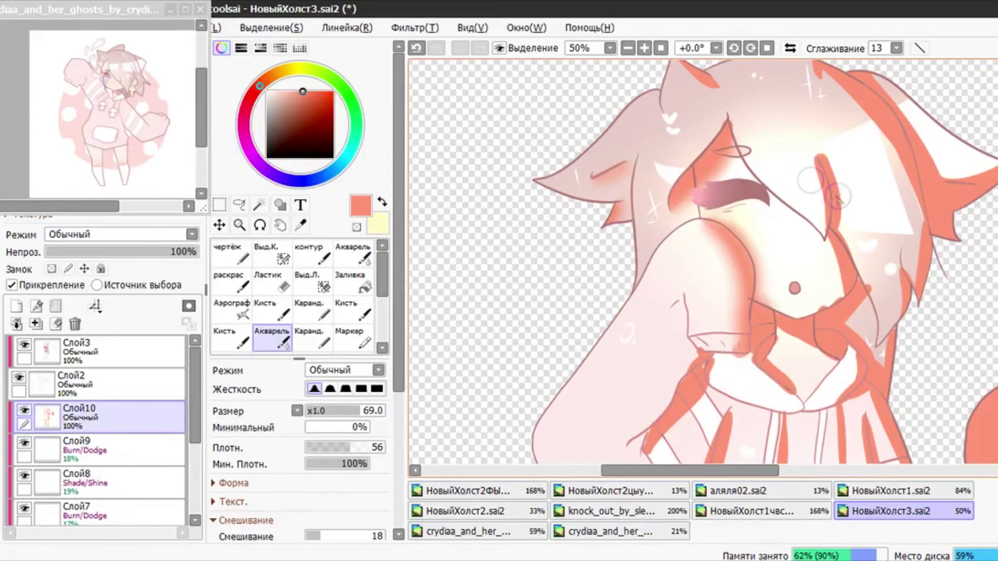
left_click_drag(810, 155, 790, 149)
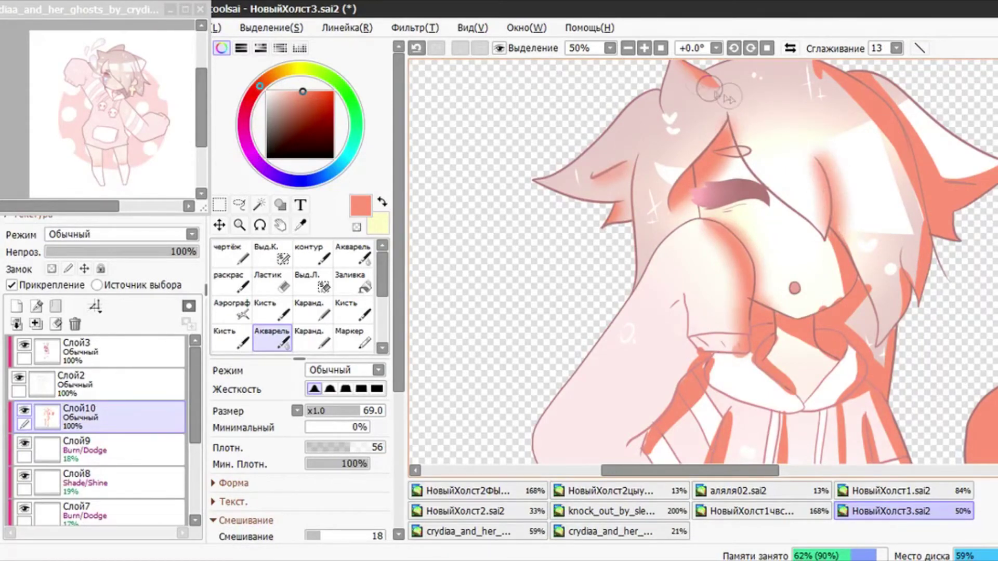
mouse_move(914, 237)
left_mouse_down()
mouse_move(875, 112)
mouse_move(852, 95)
mouse_move(842, 101)
mouse_move(878, 84)
left_mouse_up()
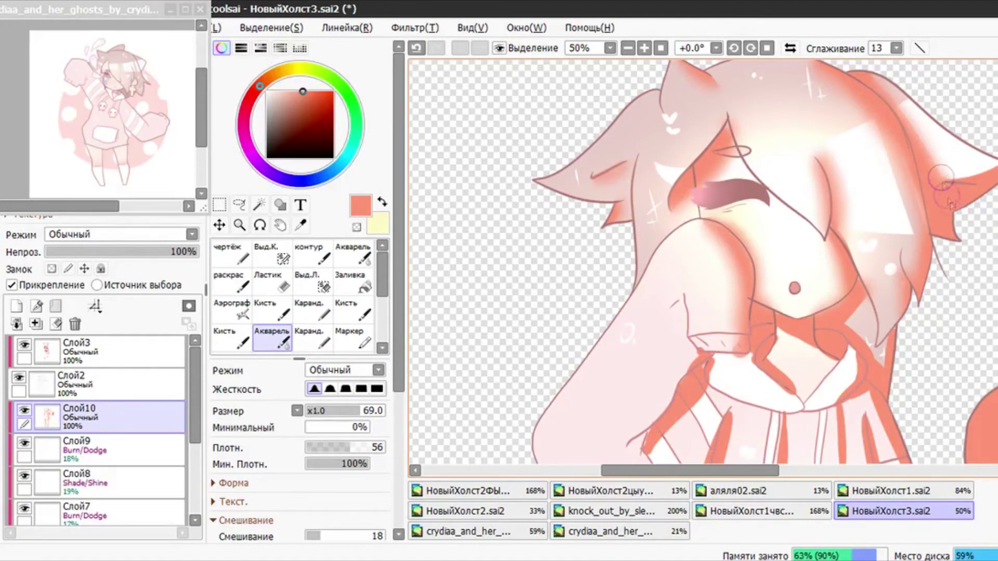
left_click_drag(952, 176, 994, 168)
Blend the coral shadows on the neck, hood lining, sleeve folds and around the drawstrings
left_click_drag(800, 385, 815, 353)
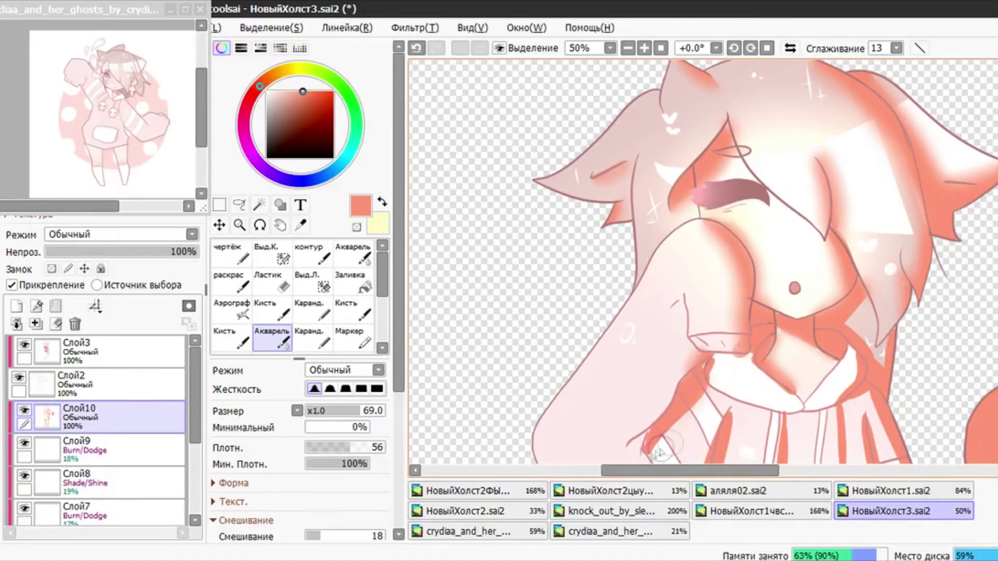
left_click_drag(659, 448, 696, 398)
scroll(814, 265, "down", 4)
scroll(839, 312, "up", 3)
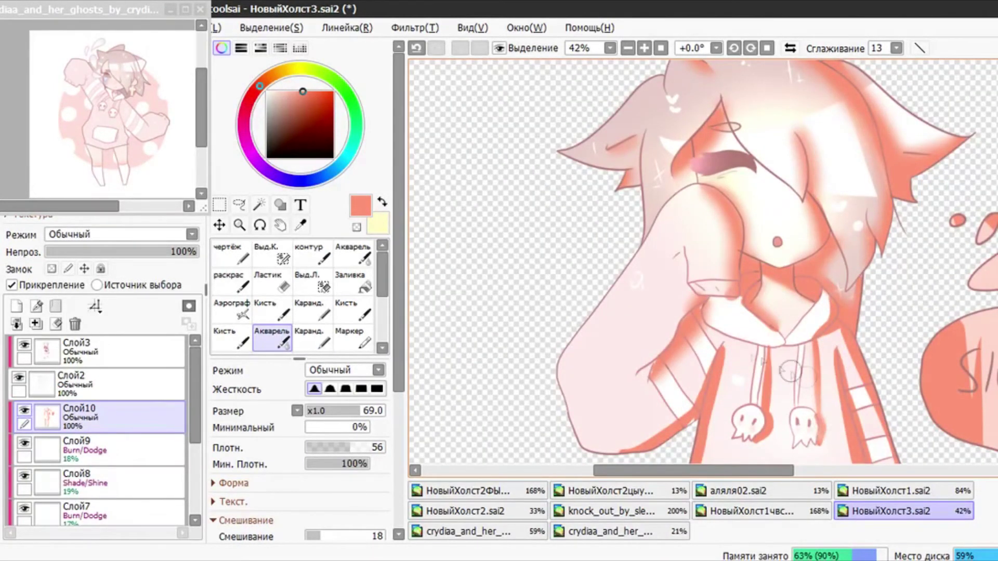
scroll(775, 358, "down", 4)
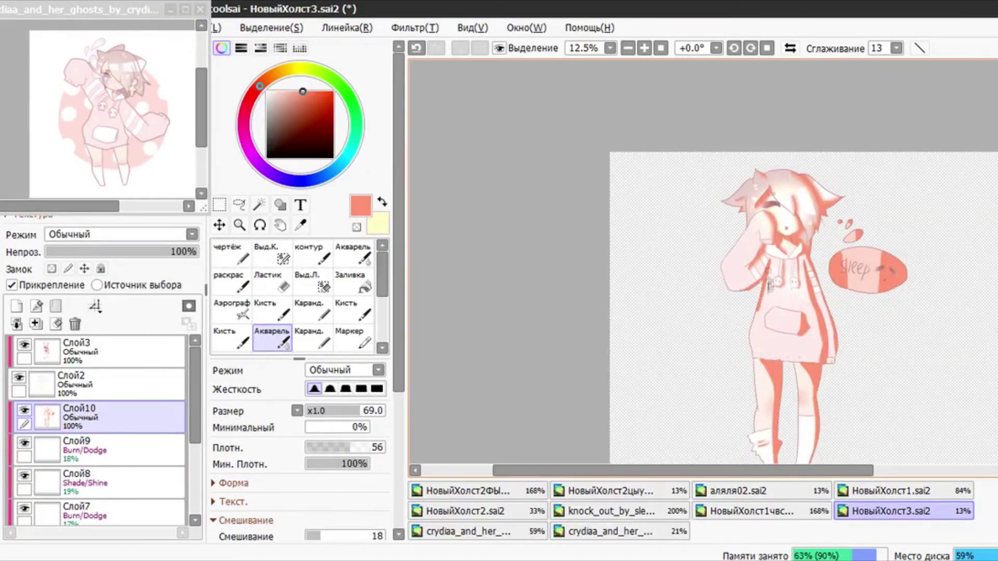
Blend the coral shadows down the hoodie's side, on the pocket edge, and along both legs and socks
scroll(780, 218, "up", 3)
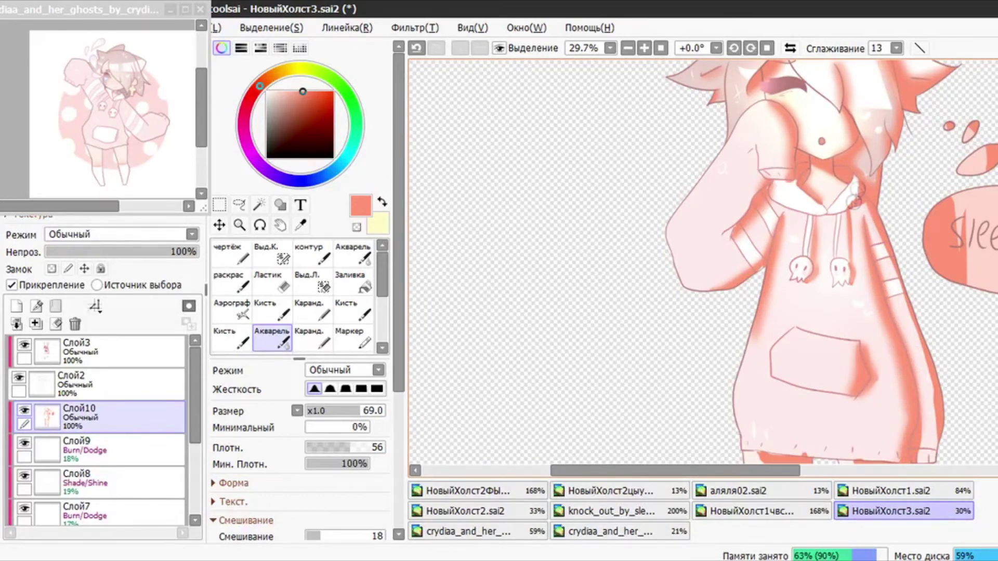
left_click_drag(929, 370, 939, 457)
scroll(827, 312, "down", 3)
scroll(853, 384, "up", 4)
scroll(832, 333, "down", 2)
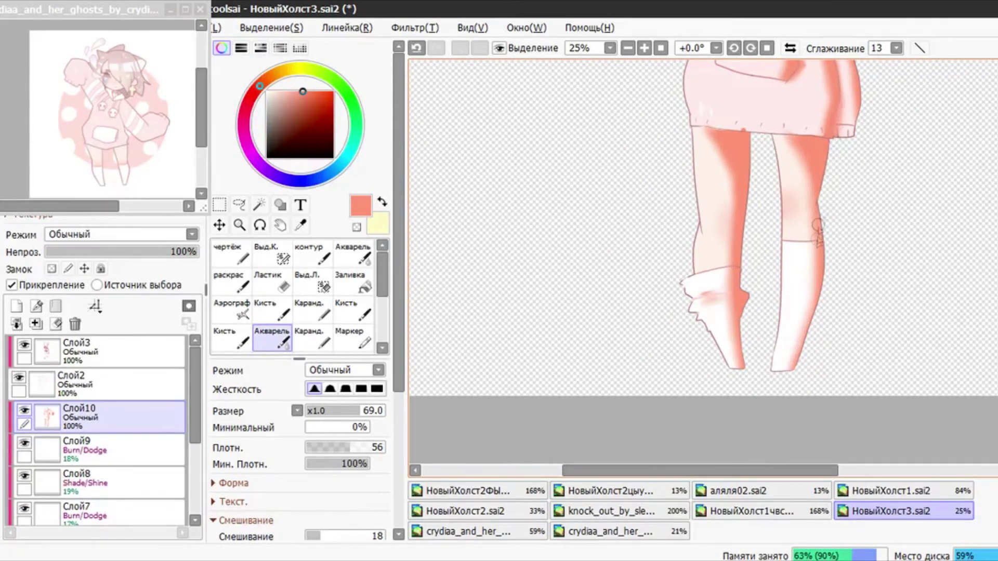
Blend the coral bands at both ends of the sleep bubble with the Акварель brush at size 350
scroll(819, 237, "down", 3)
scroll(866, 117, "up", 1)
scroll(343, 441, "down", 3)
left_click(359, 504)
mouse_move(861, 145)
left_mouse_down()
mouse_move(865, 208)
mouse_move(843, 218)
left_mouse_up()
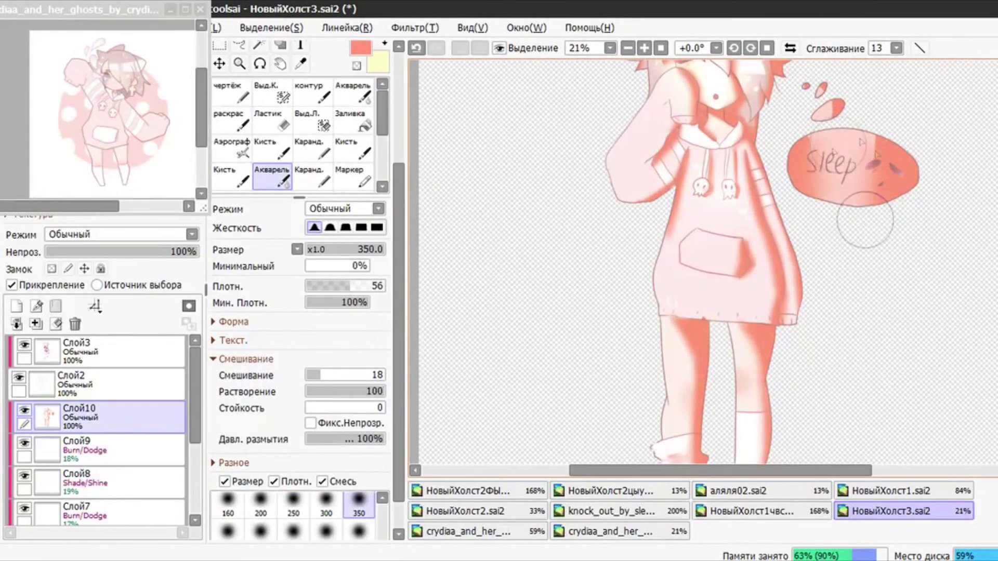
Touch up the coral shadow directly under the hoodie's hem on the bent leg and blend it with the Акварель brush at size 100
key("e")
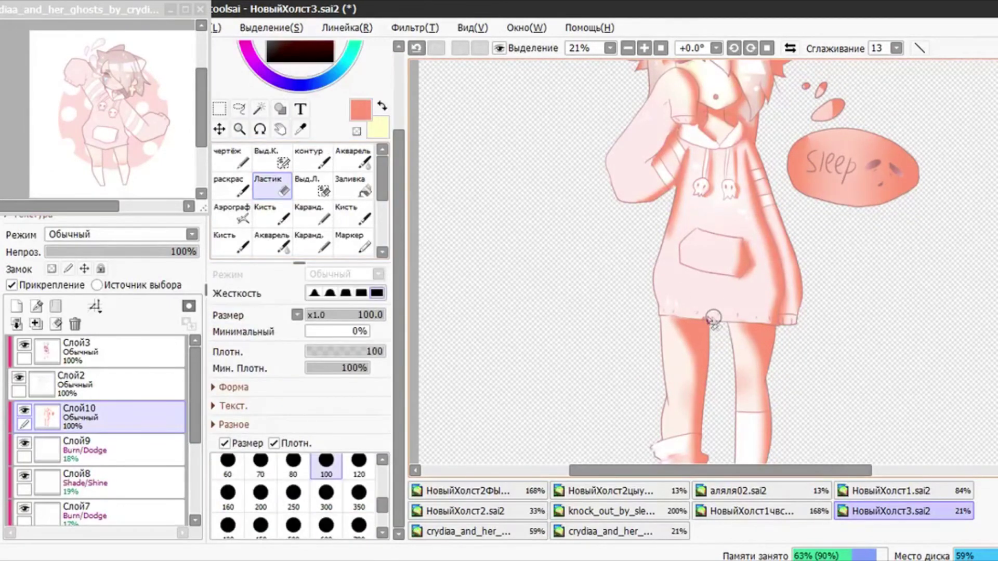
left_click(232, 183)
scroll(709, 329, "up", 9)
left_click_drag(566, 286, 689, 309)
left_click(285, 245)
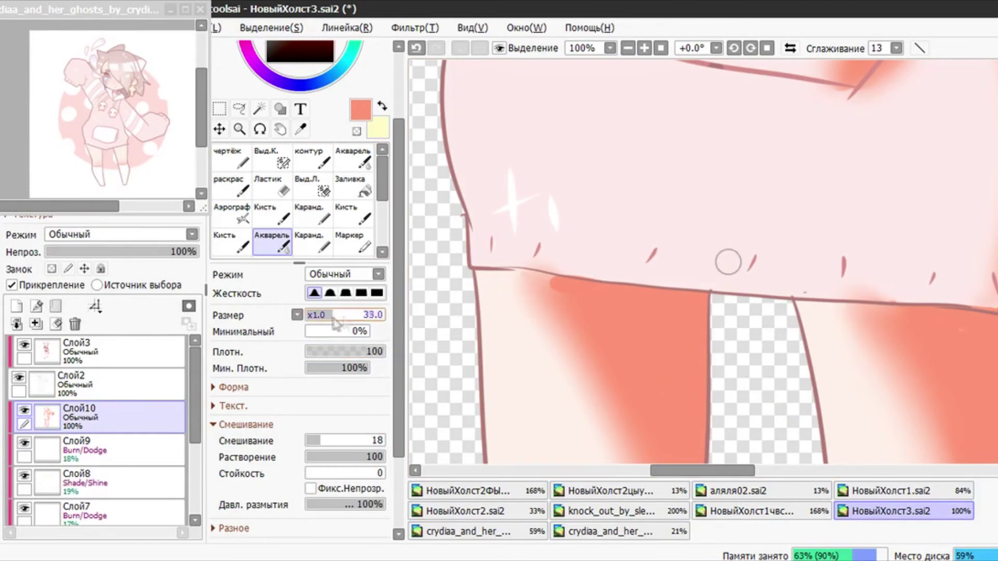
scroll(832, 247, "down", 9)
left_click_drag(355, 316, 386, 315)
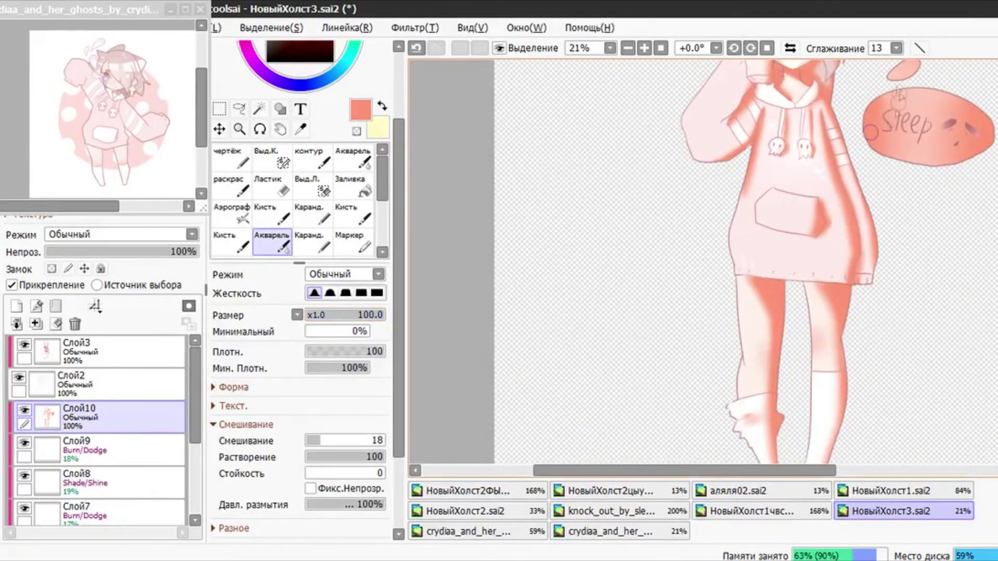
Try the Умножение and Overlay blending modes on the coral shadow layer Слой10
scroll(925, 227, "down", 3)
left_click(156, 235)
left_click(68, 350)
left_click(161, 235)
left_click(131, 236)
left_click(139, 273)
left_click(159, 234)
left_click(146, 300)
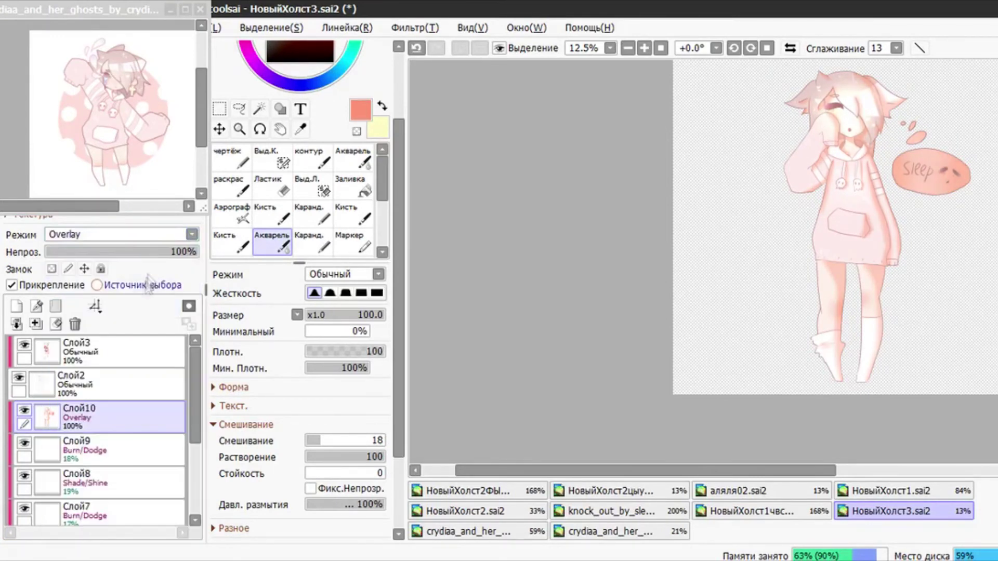
Try the Darken, Цвет and Hue blending modes on the coral shadow layer Слой10
left_click(182, 236)
left_click(123, 427)
left_click(177, 238)
left_click_drag(193, 364, 193, 489)
left_click(130, 554)
left_click(192, 235)
left_click(73, 543)
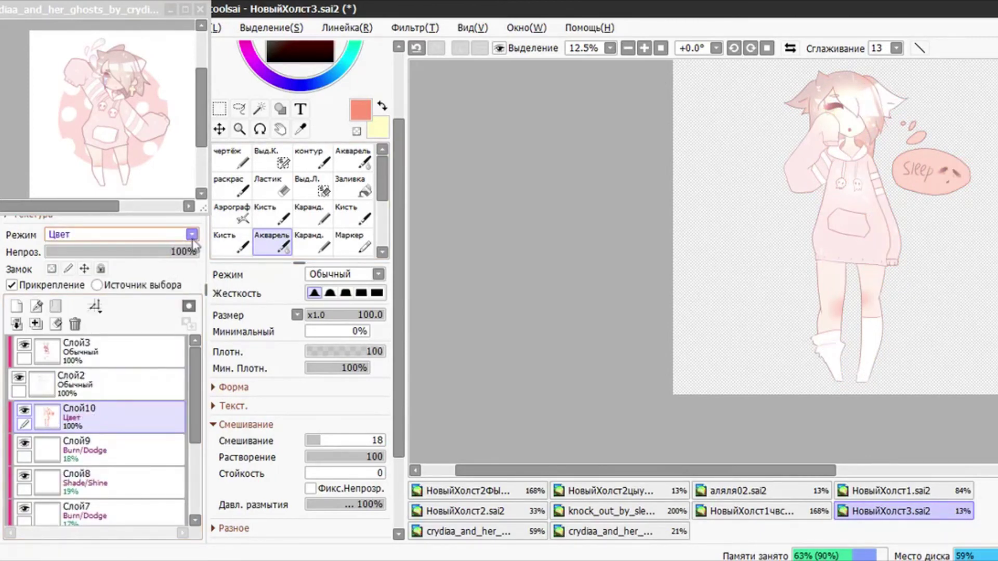
left_click(192, 235)
left_click(88, 530)
left_click(191, 234)
key("Escape")
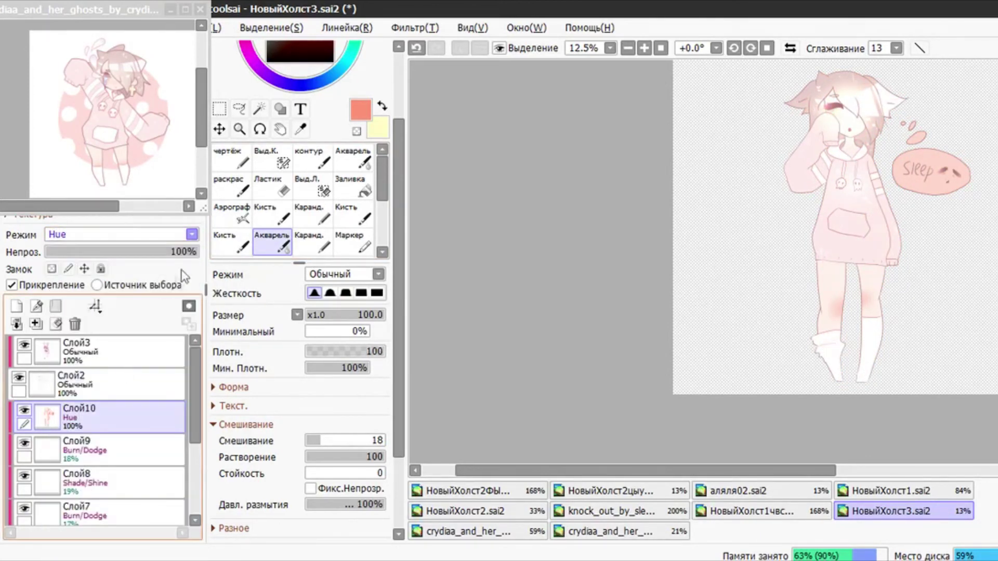
Return the coral shadow layer to the Обычный blending mode and lower its opacity to 42%
left_click(192, 234)
left_click(72, 250)
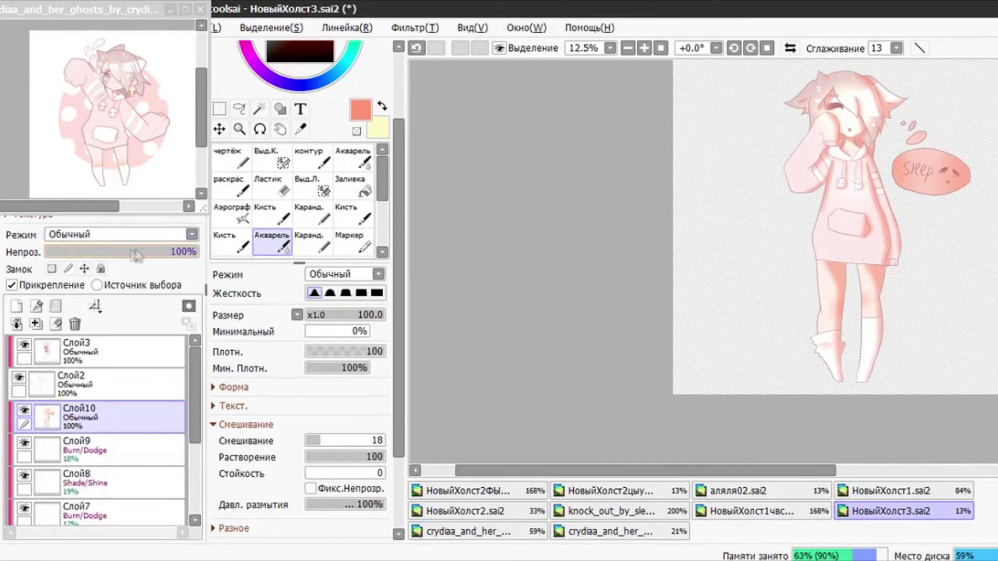
left_click(76, 252)
Add a new clipped layer and block in solid coral on the ear tips, head tuft and hair-lock tips with the контур brush
left_click(17, 306)
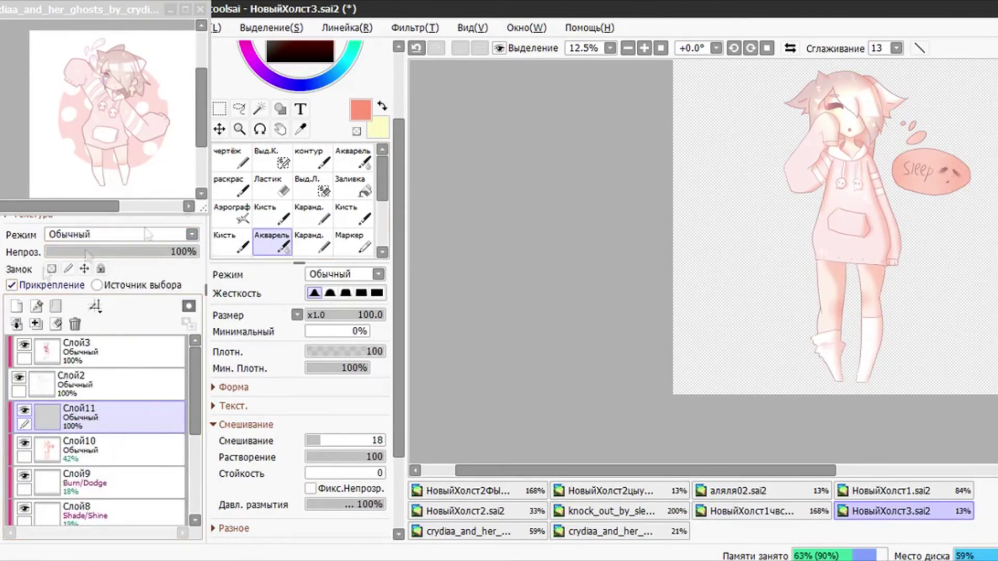
left_click(312, 158)
scroll(892, 102, "up", 7)
left_click_drag(638, 129, 656, 117)
left_click_drag(763, 228, 769, 246)
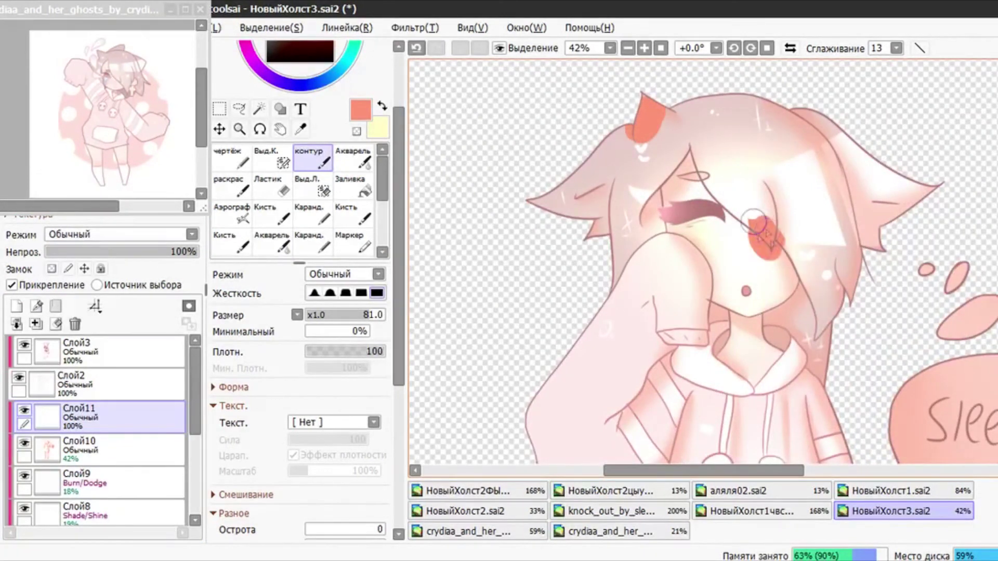
left_click_drag(827, 346, 848, 285)
left_click_drag(588, 238, 594, 233)
left_click_drag(544, 203, 568, 187)
left_click_drag(926, 185, 893, 221)
Fade the coral patches on the ears, head tuft and hair tips into the hair with the Акварель brush
left_click(272, 242)
left_click_drag(576, 179, 584, 214)
left_click_drag(637, 139, 658, 123)
left_click_drag(884, 214, 896, 189)
left_click_drag(822, 300, 825, 358)
Set the coral tips layer to Overlay and reduce the shadow layer Слой10 to 36% opacity
left_click(120, 235)
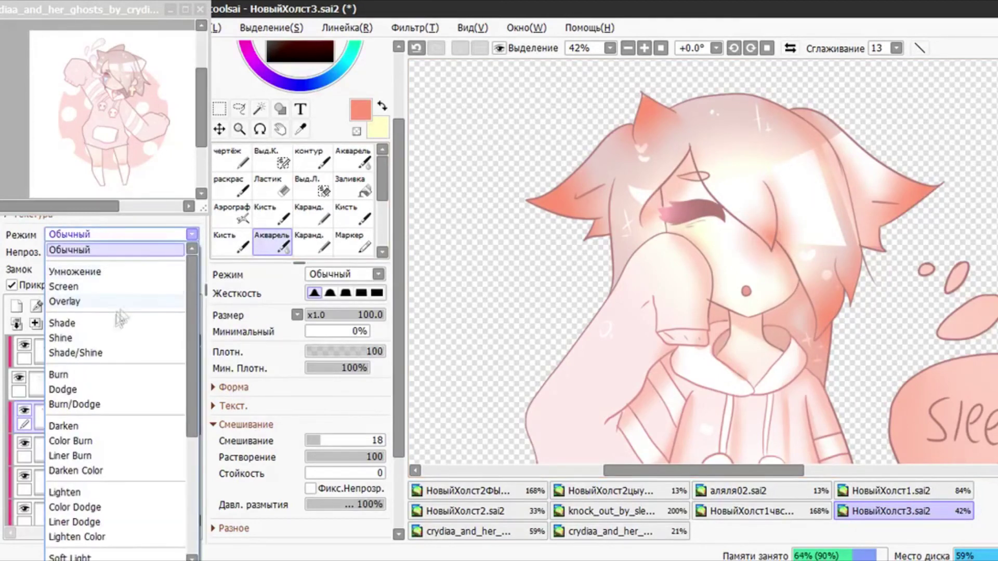
left_click(130, 301)
left_click(114, 447)
left_click(89, 252)
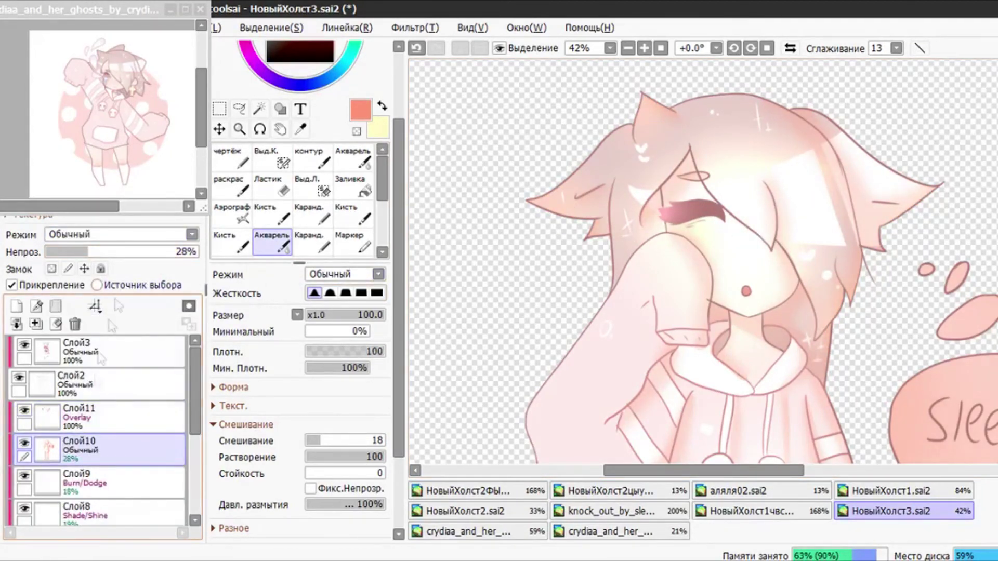
left_click_drag(96, 253, 100, 253)
Add an empty clipped layer above the coral tips layer Слой11 and return to the shadow layer Слой10
left_click(106, 419)
left_click(17, 306)
scroll(786, 265, "down", 10)
scroll(804, 353, "up", 3)
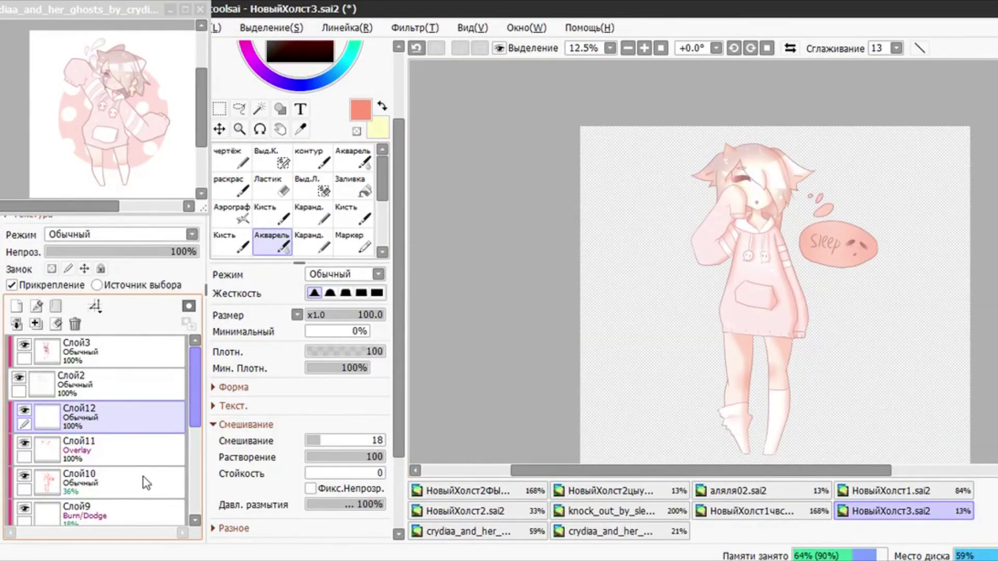
left_click(142, 478)
key("e")
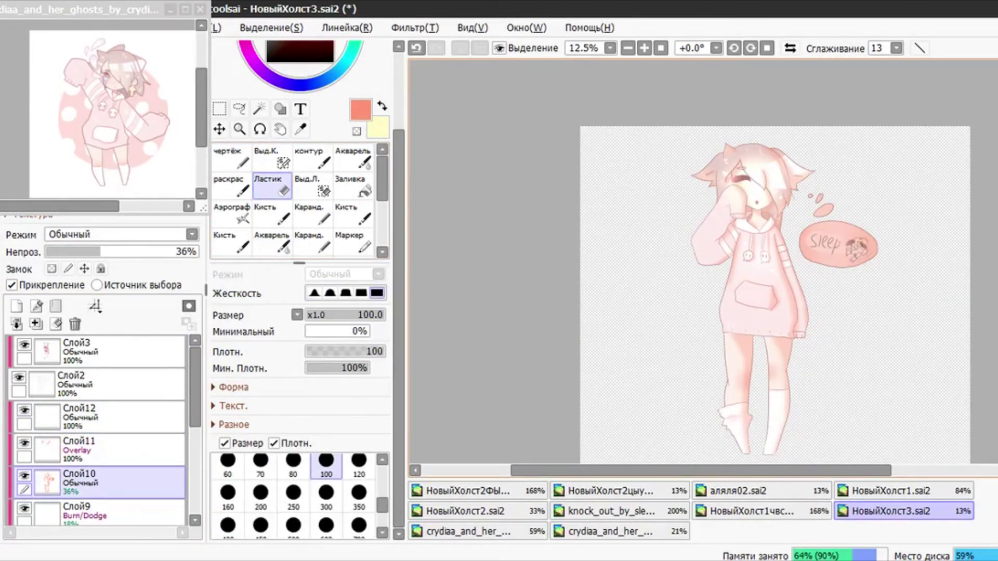
key("c")
Create a layer folder at the top of the stack and move the layers from Слой3 down to Слой8 into it
left_click(130, 353)
left_click(55, 306)
left_click_drag(104, 383, 104, 356)
left_click_drag(107, 415, 106, 398)
left_click_drag(106, 448, 104, 433)
left_click_drag(117, 481, 117, 464)
left_click_drag(129, 511, 126, 496)
scroll(140, 468, "down", 3)
left_click_drag(152, 436, 151, 433)
left_click_drag(157, 485, 156, 461)
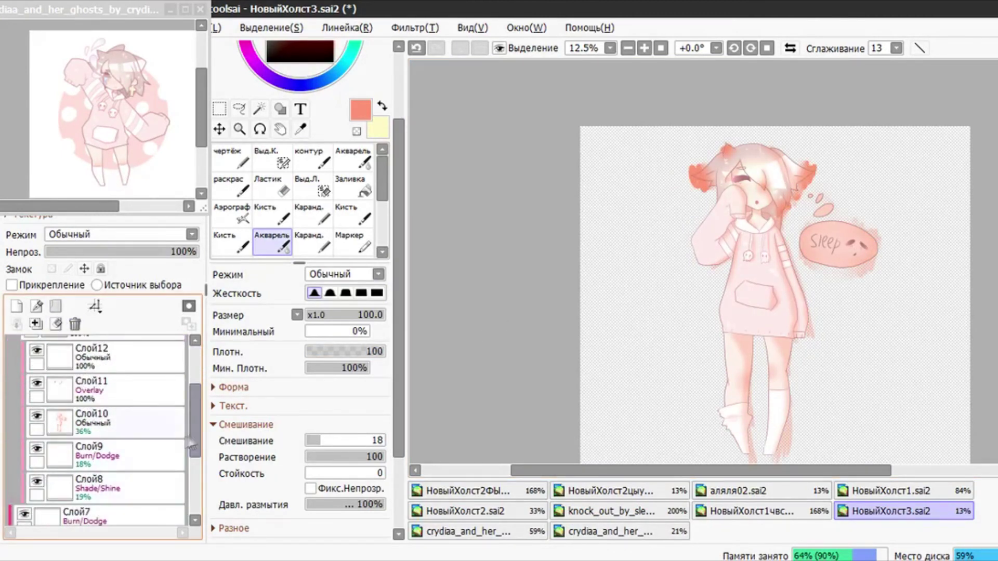
Move the remaining layers Слой7, Слой6, Слой4, Слой5 and Слой1 into the folder
scroll(155, 463, "down", 3)
left_click_drag(150, 393, 148, 370)
left_click_drag(146, 422, 146, 401)
left_click_drag(144, 456, 143, 434)
left_click_drag(142, 488, 140, 457)
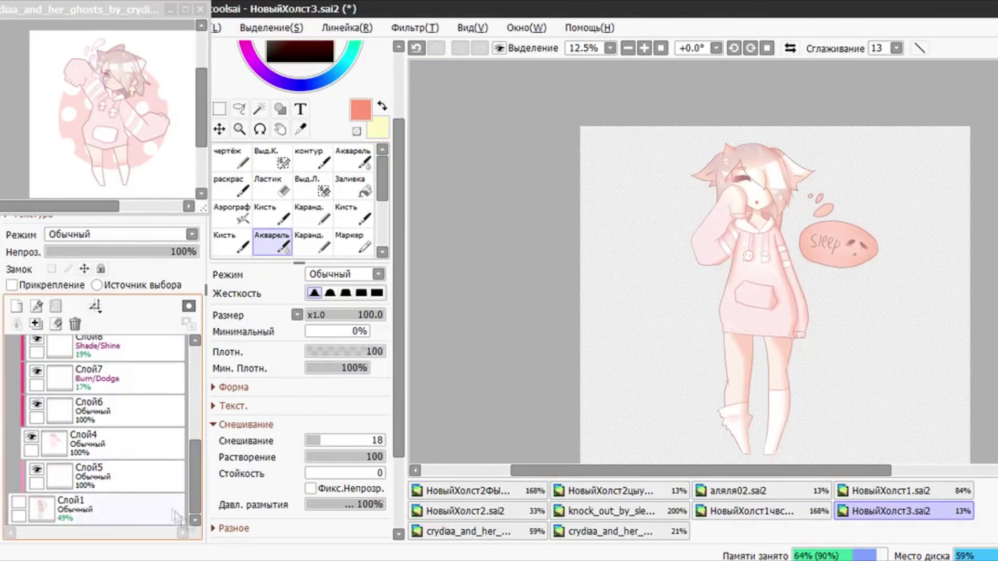
left_click_drag(136, 512, 135, 489)
Collapse the character folder and add a new layer beneath it for the background
scroll(135, 441, "up", 8)
left_click(114, 346)
left_click(37, 352)
left_click(16, 307)
left_click_drag(73, 359, 94, 393)
left_click(101, 384)
Select a tall rectangular background area that encloses the whole character and the sleep bubble
scroll(301, 156, "up", 3)
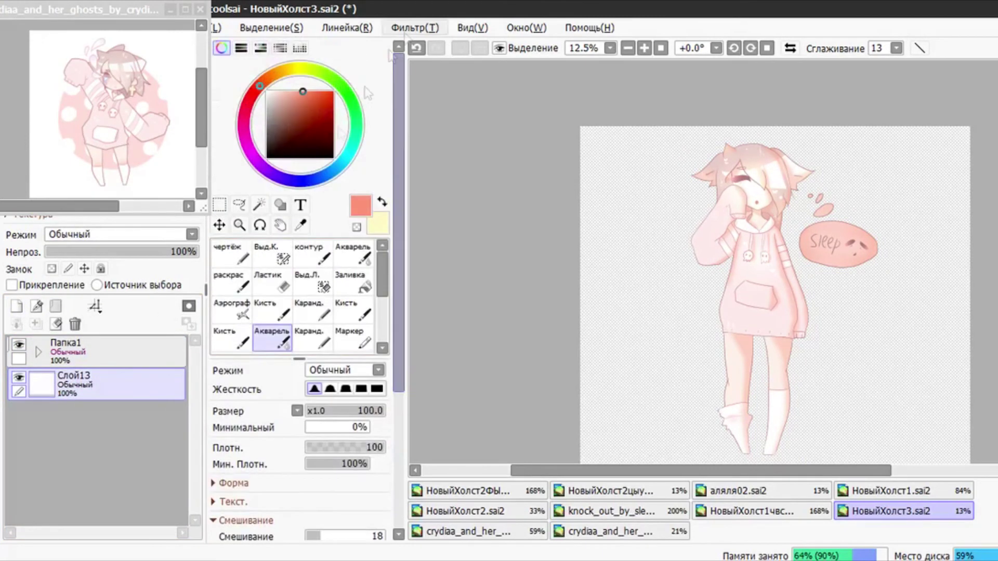
left_click(219, 204)
left_click_drag(673, 123, 892, 458)
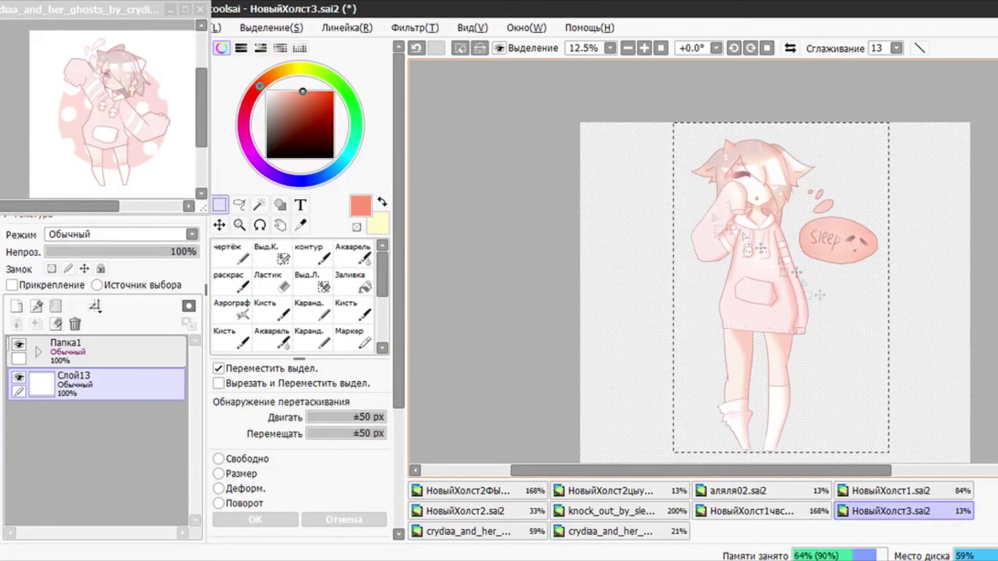
scroll(761, 248, "down", 2)
scroll(824, 395, "up", 7)
scroll(763, 432, "down", 6)
left_click_drag(640, 162, 828, 431)
scroll(721, 431, "up", 5)
scroll(721, 430, "down", 17)
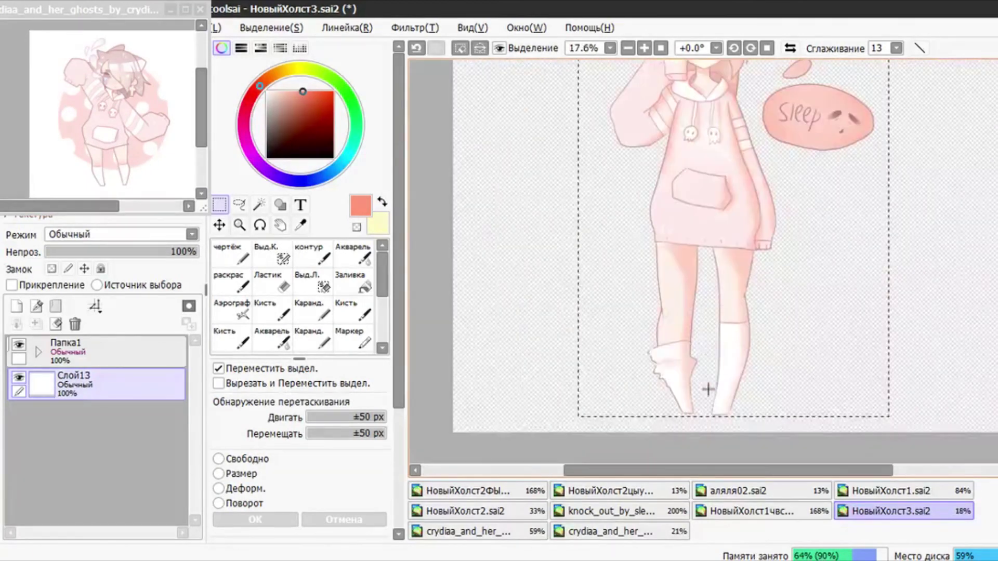
key("ctrl+d")
Fill the selected area with a reversed circular gradient from pale yellow at the character's center to coral at the edges
left_click_drag(383, 276, 382, 325)
left_click(232, 284)
scroll(705, 373, "up", 4)
left_click_drag(703, 297, 806, 401)
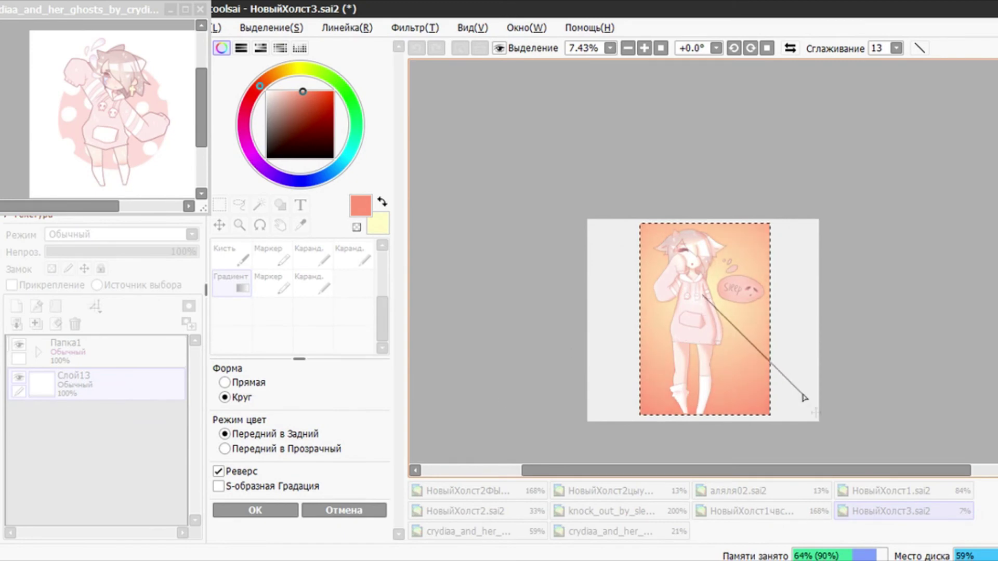
left_click(285, 510)
Add a layer clipped to the gradient and paint a pale heart with a small mark beside it above the sleep bubble
left_click(17, 306)
left_click(17, 286)
left_click_drag(290, 97, 246, 56)
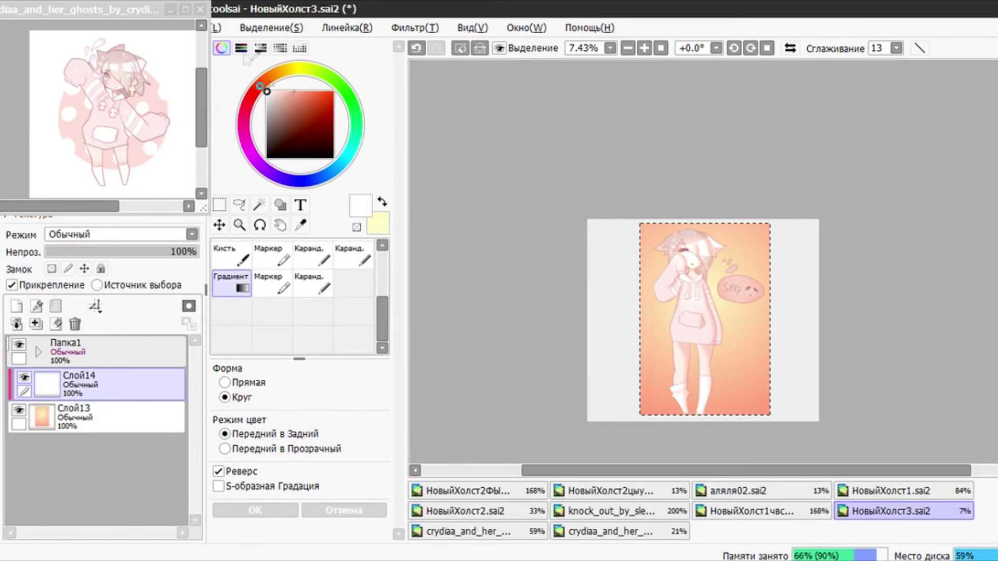
left_click_drag(382, 317, 382, 273)
left_click(232, 281)
left_click_drag(356, 411, 385, 410)
scroll(757, 252, "up", 8)
mouse_move(734, 195)
left_mouse_down()
mouse_move(772, 182)
mouse_move(699, 184)
left_mouse_up()
left_click_drag(777, 241, 760, 241)
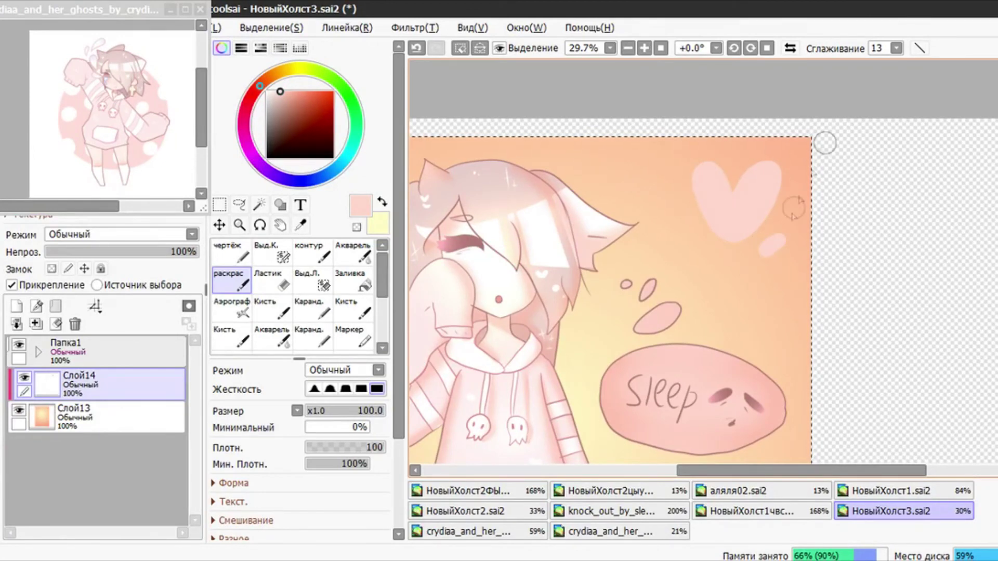
Recolor the heart and its small companion mark to white with a color adjustment filter
scroll(754, 234, "down", 4)
scroll(754, 234, "up", 3)
left_click(415, 28)
mouse_move(445, 47)
left_click(553, 51)
left_click_drag(597, 347, 647, 347)
mouse_move(597, 370)
left_mouse_down()
mouse_move(615, 375)
mouse_move(554, 379)
mouse_move(598, 374)
left_mouse_up()
mouse_move(646, 347)
left_mouse_down()
mouse_move(656, 350)
mouse_move(633, 352)
left_mouse_up()
left_click_drag(597, 393, 737, 394)
left_click(651, 445)
Add another clipped layer, sample the heart's white for the контур brush, and clear the selection
left_click(17, 306)
left_click(724, 216, "alt")
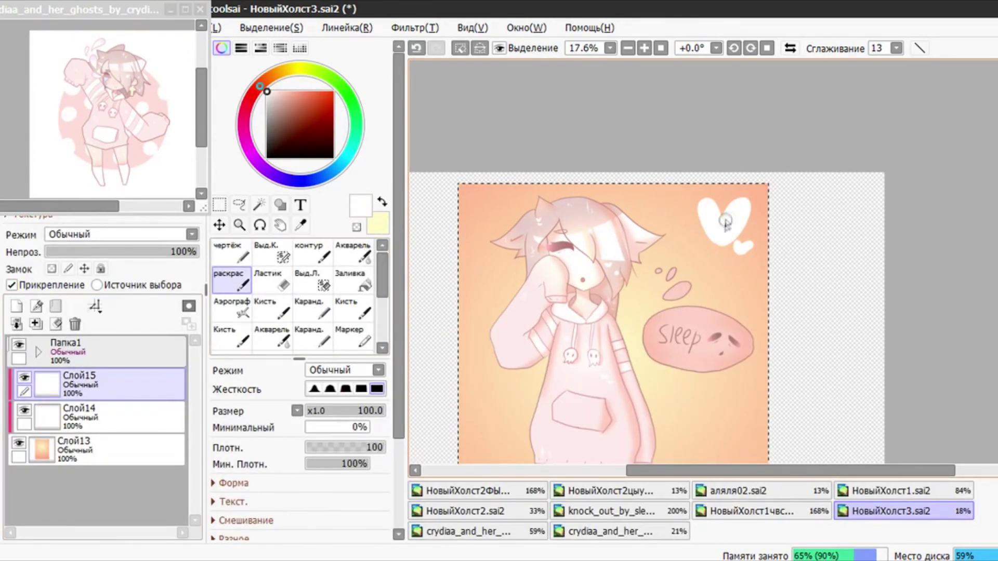
left_click(241, 258)
left_click(313, 259)
scroll(720, 228, "down", 6)
key("ctrl+d")
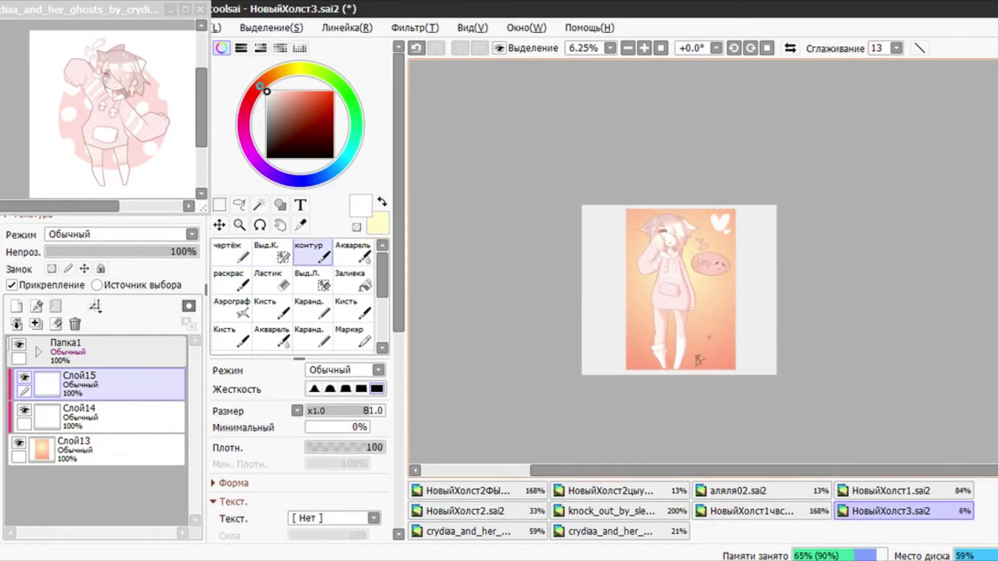
scroll(696, 369, "up", 6)
left_click_drag(678, 163, 585, 301)
key("ctrl+z")
left_click_drag(621, 203, 610, 340)
key("ctrl+z")
Handwrite the artist's signature in white beside the character's feet, redoing a misdrawn letter stroke, and underline it
mouse_move(676, 158)
left_mouse_down()
mouse_move(552, 300)
mouse_move(684, 249)
left_mouse_up()
mouse_move(697, 312)
left_mouse_down()
mouse_move(690, 319)
mouse_move(736, 324)
left_mouse_up()
left_click_drag(741, 265, 812, 342)
left_click_drag(850, 268, 856, 332)
left_click_drag(850, 199, 853, 253)
left_click_drag(849, 199, 845, 250)
scroll(867, 245, "down", 3)
key("ctrl+z")
left_click_drag(861, 172, 867, 305)
left_click_drag(914, 272, 935, 286)
left_click_drag(940, 239, 959, 268)
mouse_move(975, 236)
left_mouse_down()
mouse_move(880, 315)
mouse_move(768, 318)
left_mouse_up()
scroll(847, 297, "down", 11)
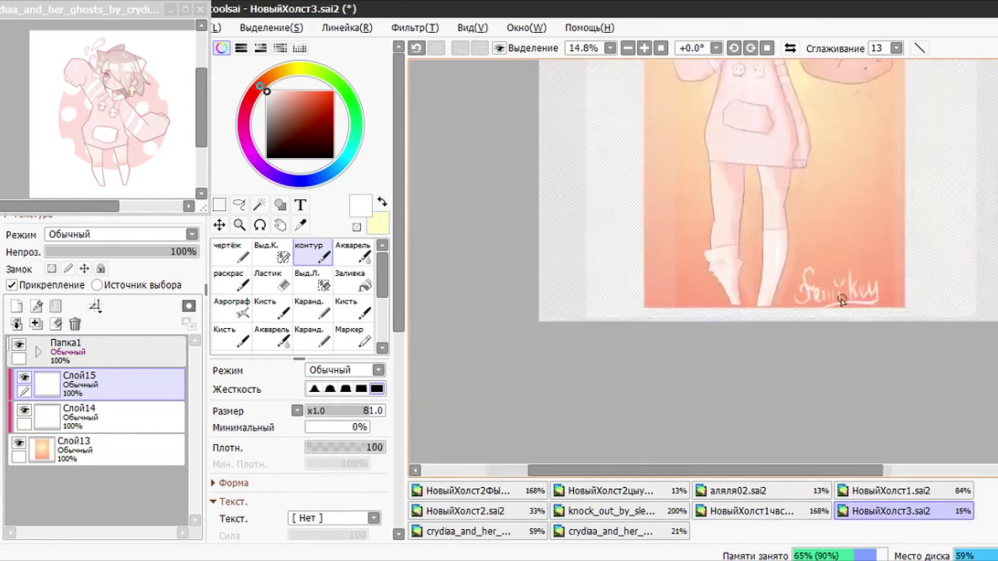
Group the character folder Папка1, the signature and heart layers, and the gradient background inside a new layer folder, and collapse it
left_click(660, 49)
left_click(156, 352)
left_click(56, 306)
left_click_drag(94, 385, 83, 354)
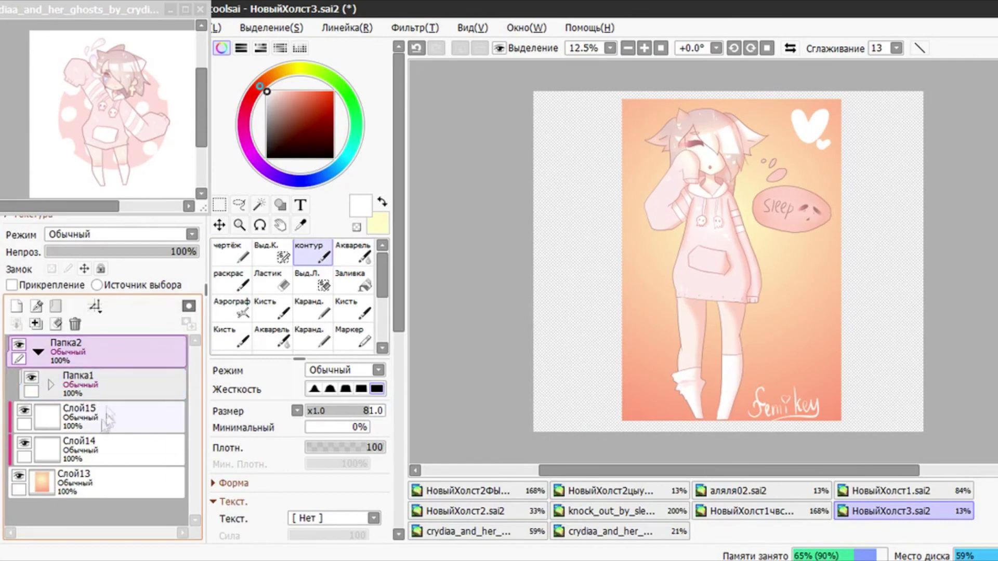
left_click_drag(96, 394, 104, 407)
left_click_drag(99, 447, 102, 428)
left_click_drag(114, 478, 114, 459)
left_click(38, 352)
key("alt+Tab")
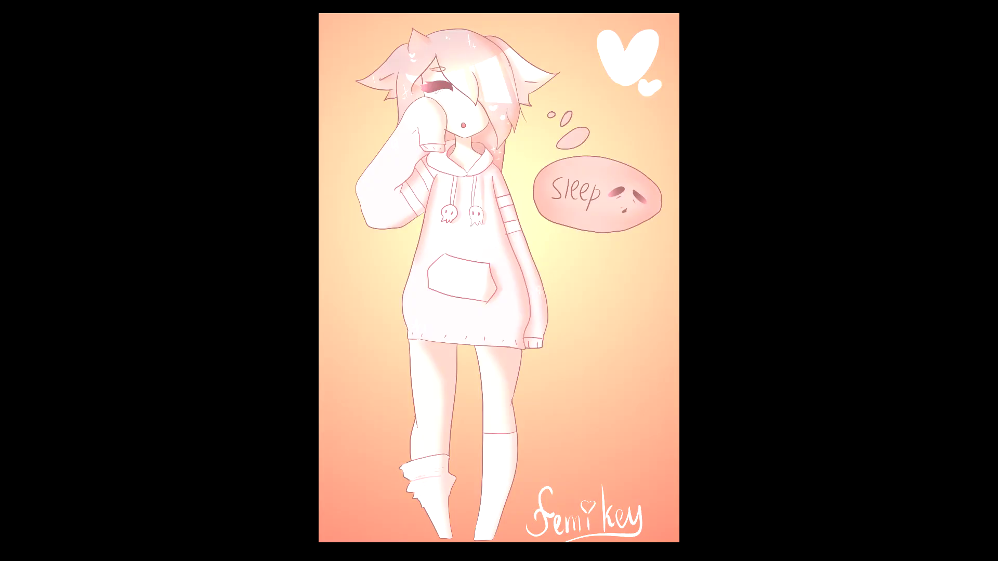